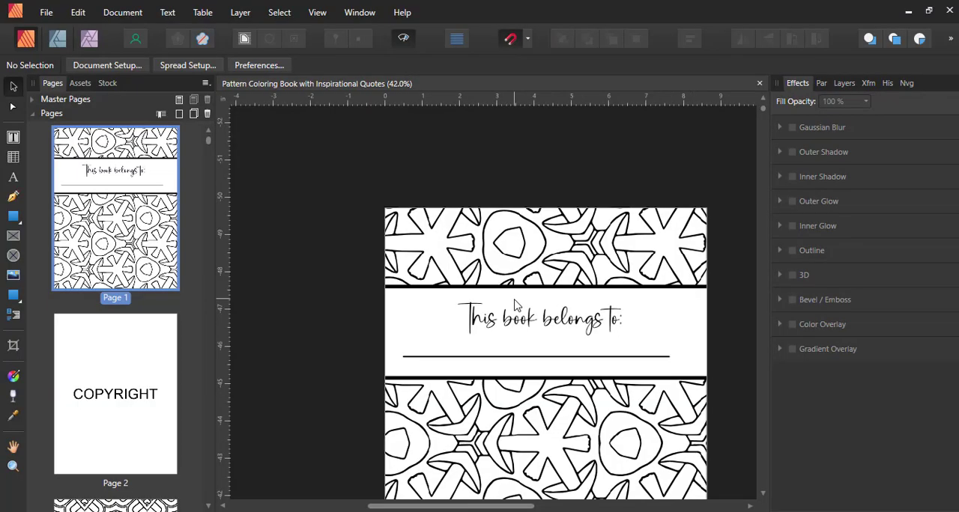
- Look through the coloring book's opening pages, from the ownership page past the copyright page to the first pattern page
scroll(514, 303, "down", 5)
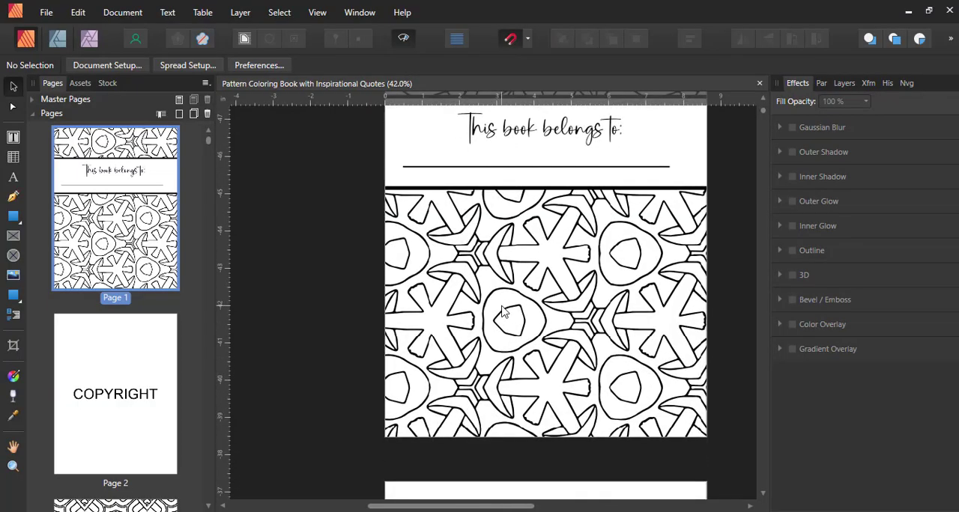
scroll(503, 312, "down", 5)
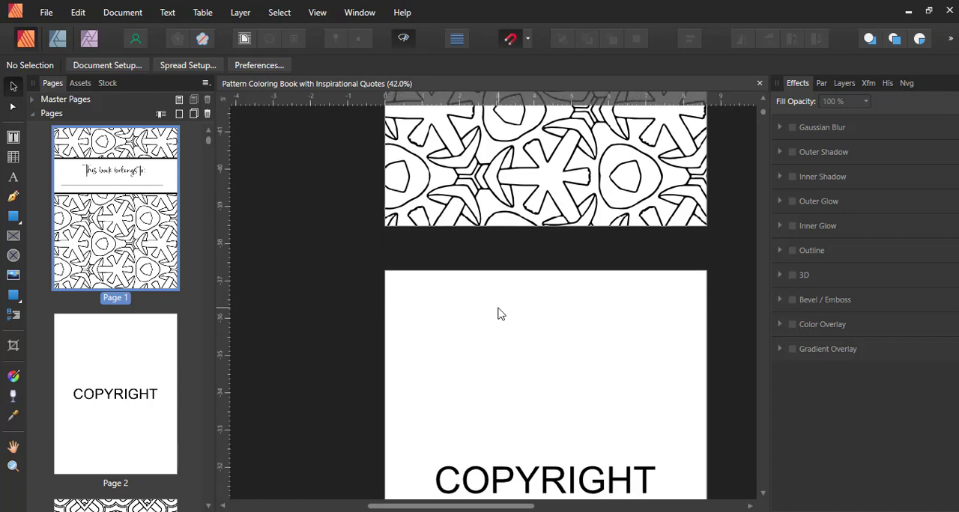
scroll(501, 313, "down", 3)
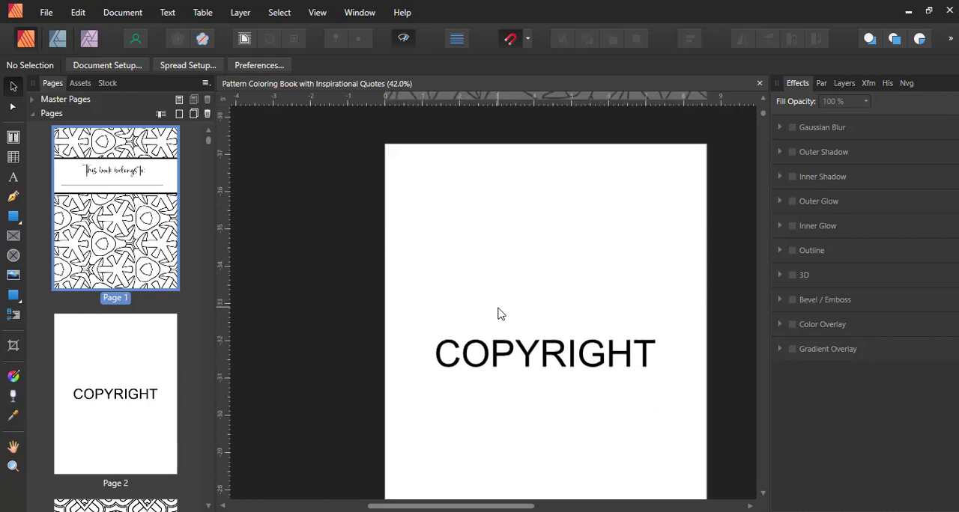
scroll(502, 313, "down", 2)
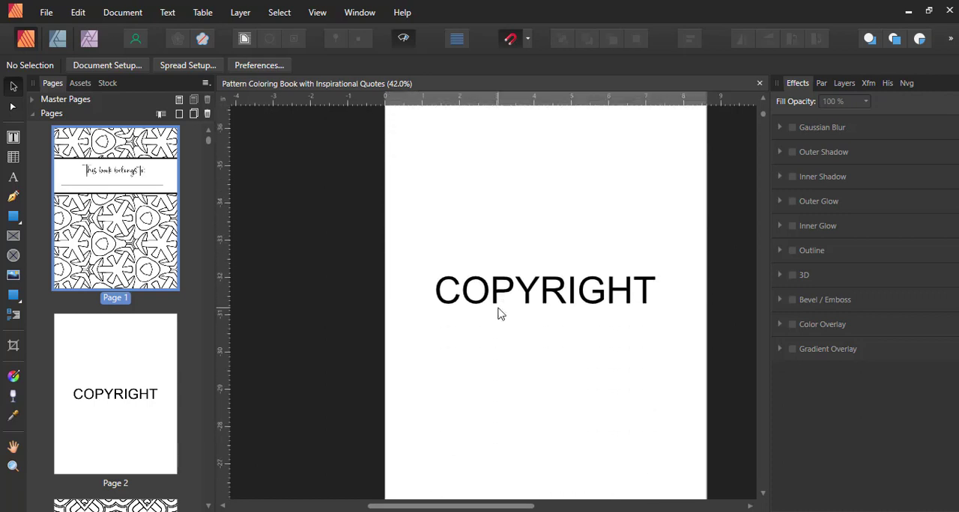
scroll(501, 313, "down", 5)
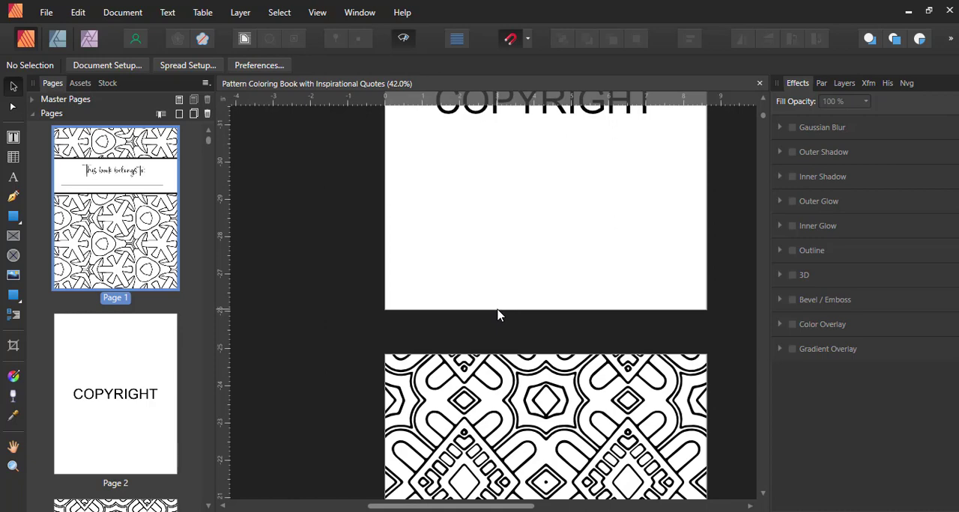
scroll(501, 315, "down", 6)
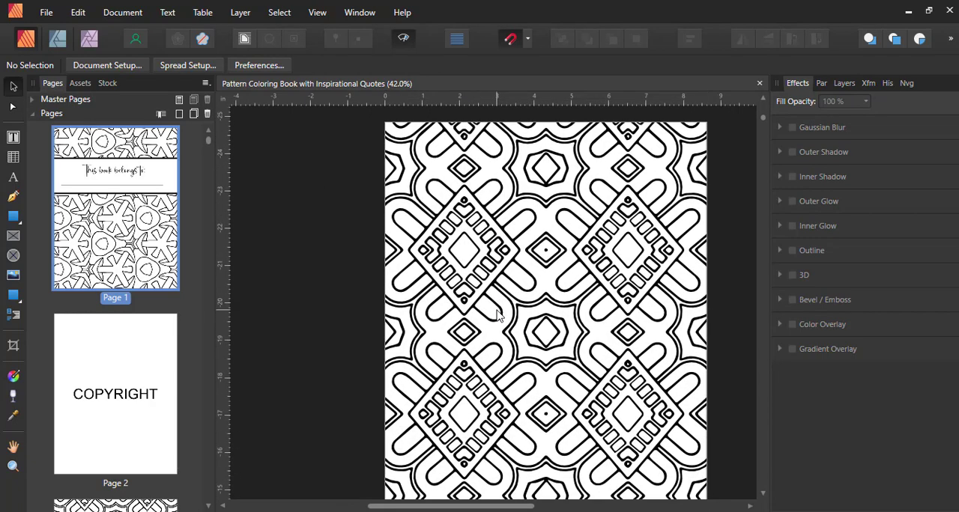
scroll(498, 315, "down", 4)
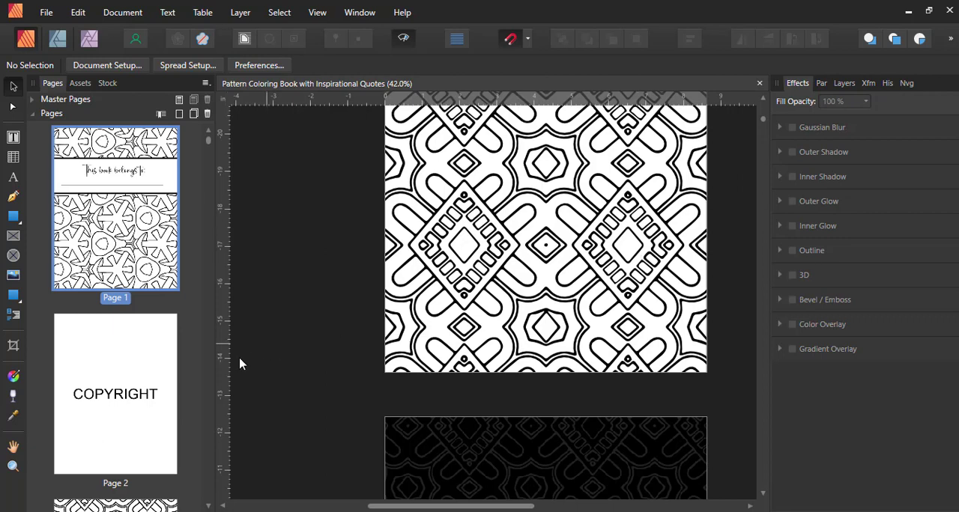
- Insert 1 blank page after page 2, the copyright page, with no master page
left_click(131, 376)
right_click(132, 378)
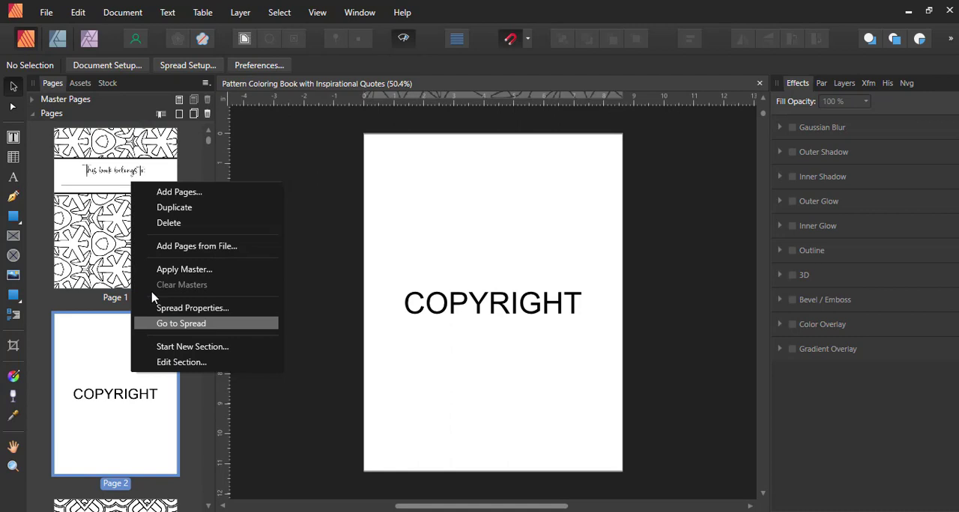
left_click(172, 193)
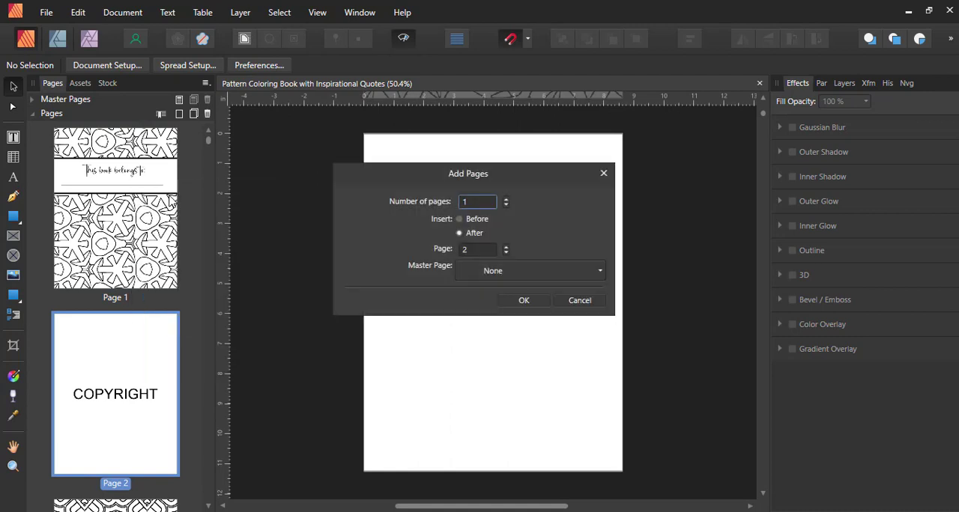
left_click(531, 303)
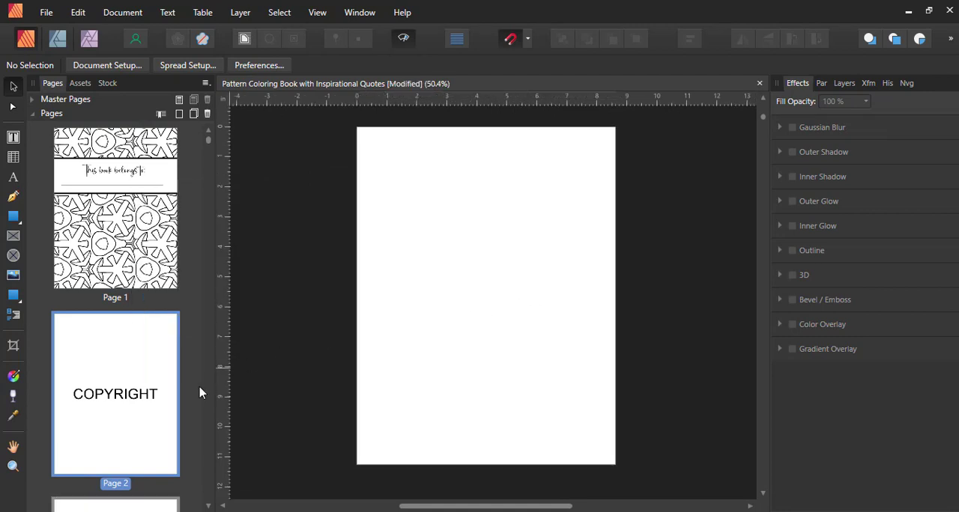
- Insert 1 more blank page after the new page 3, with no master page
scroll(137, 409, "down", 3)
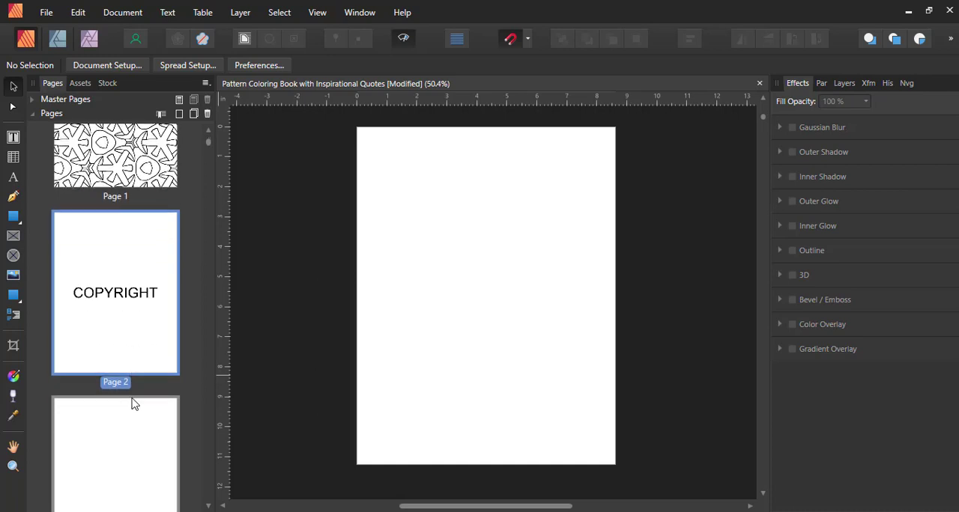
scroll(132, 405, "down", 1)
left_click(118, 385)
right_click(116, 382)
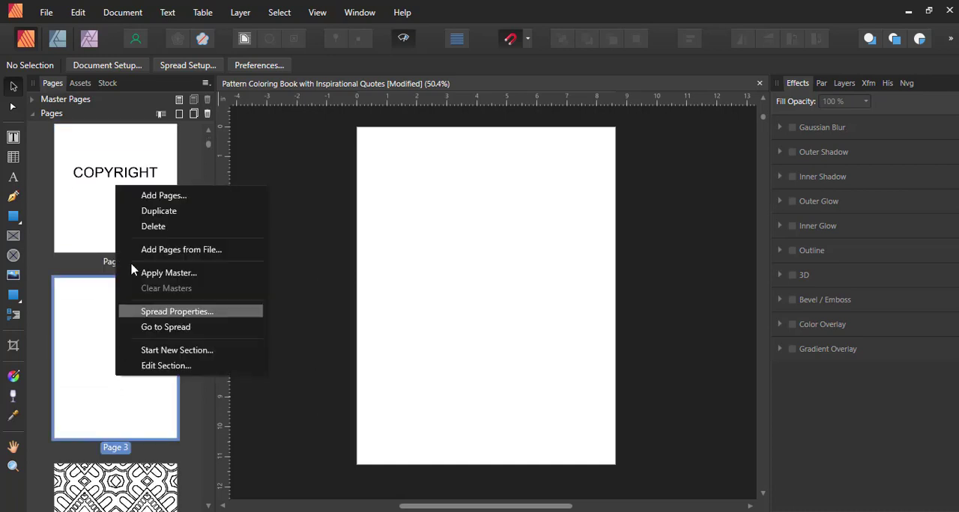
left_click(145, 196)
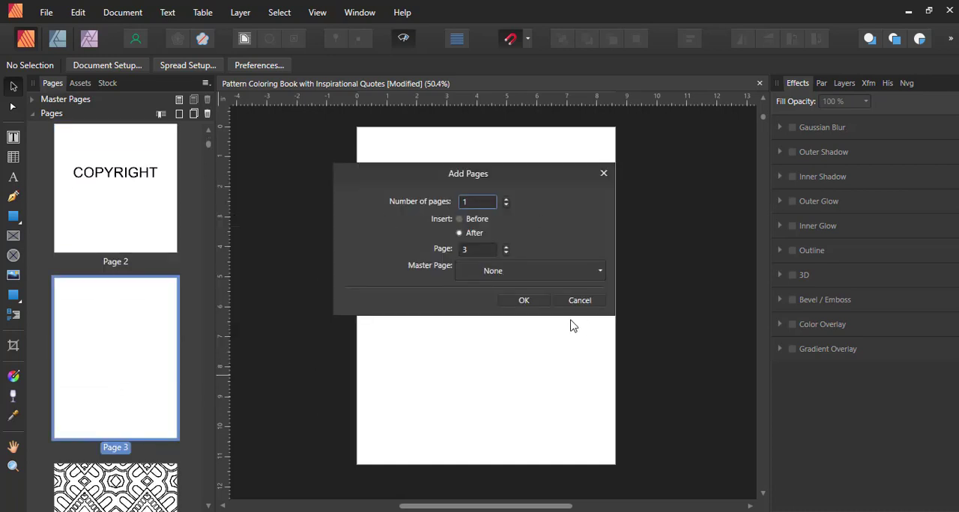
left_click(523, 301)
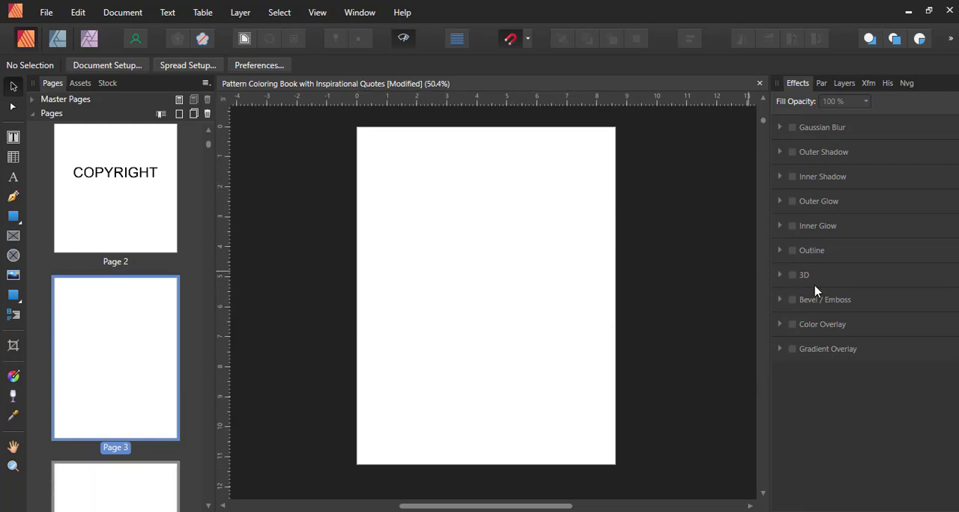
- Turn off preview mode, and place the two-line artistic text "THERE IS GREATNESS / IN YOU" on page 3 so it fits within the page
key("ctrl+shift+w")
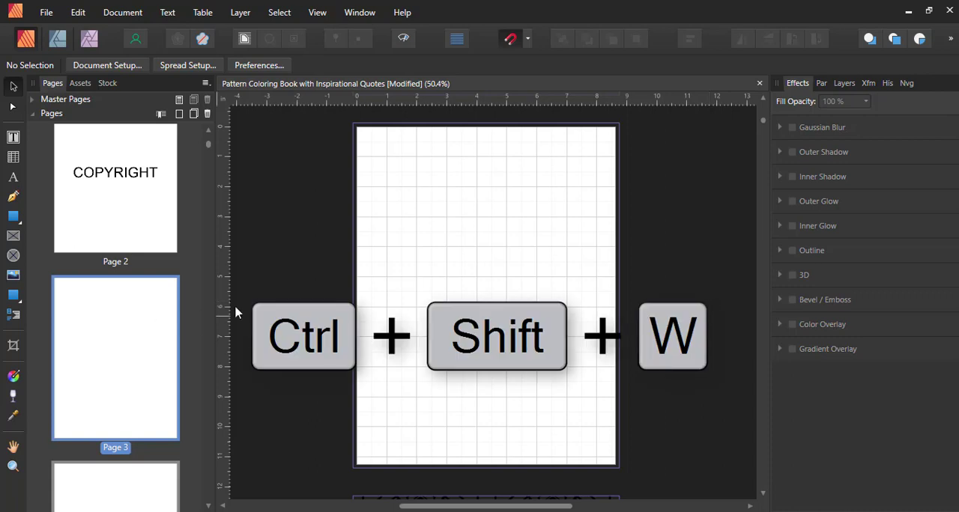
key("t")
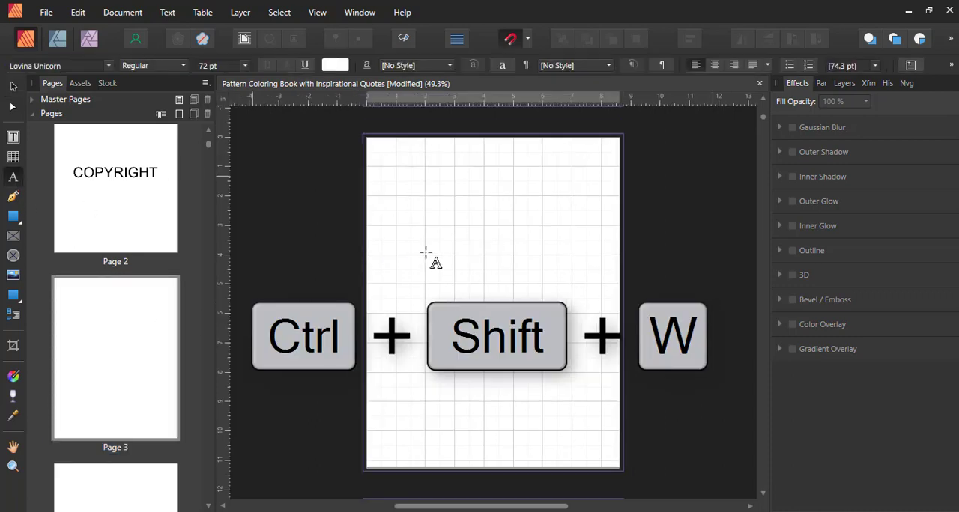
left_click(426, 256)
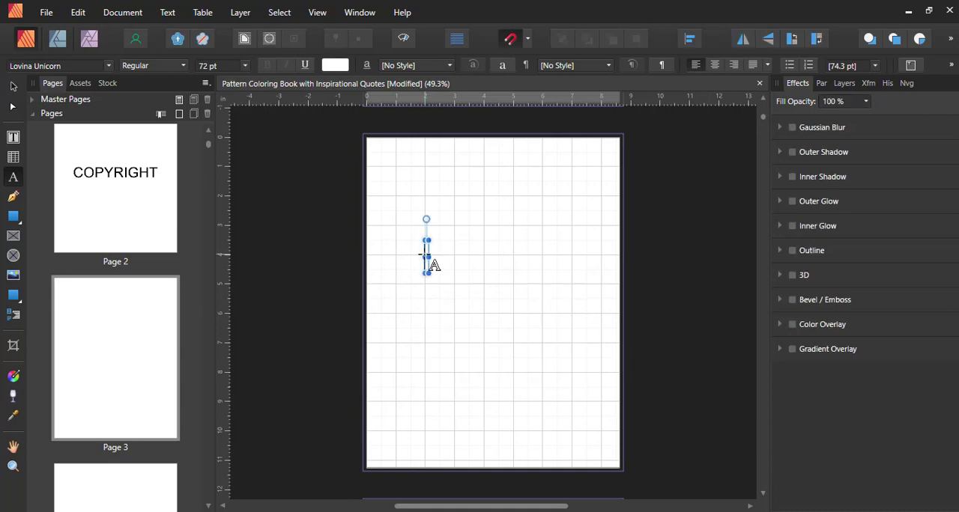
type("THERE IS")
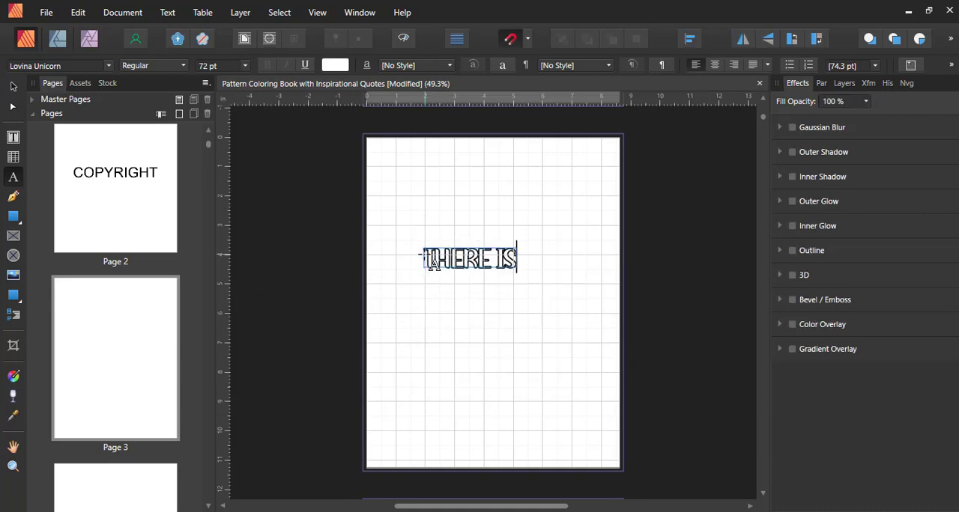
type(" GREATNESS")
key("Return")
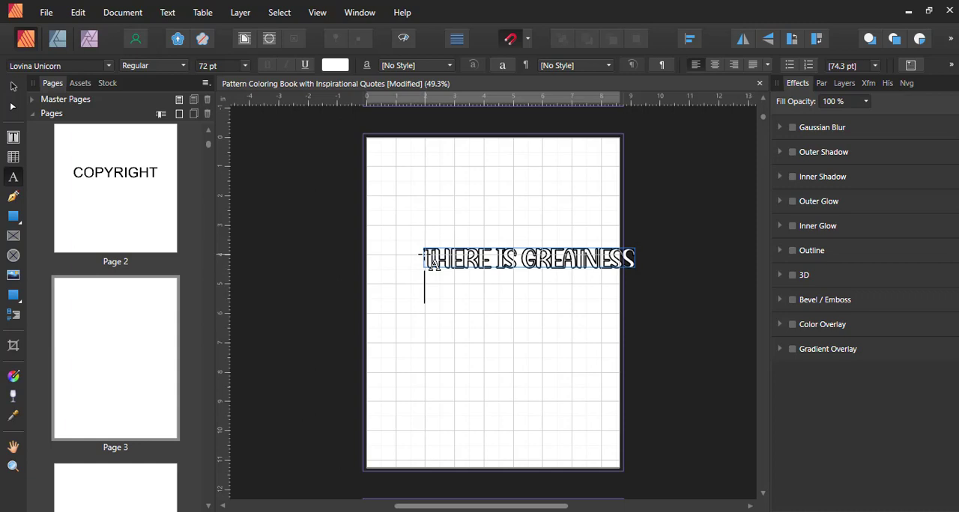
type("IN YOU")
key("Escape")
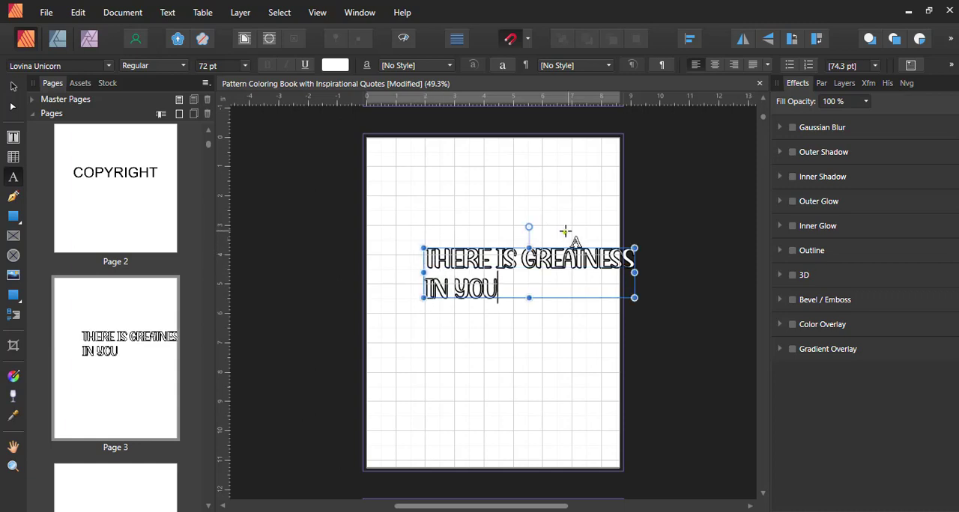
left_click(13, 86)
left_click_drag(484, 267, 460, 267)
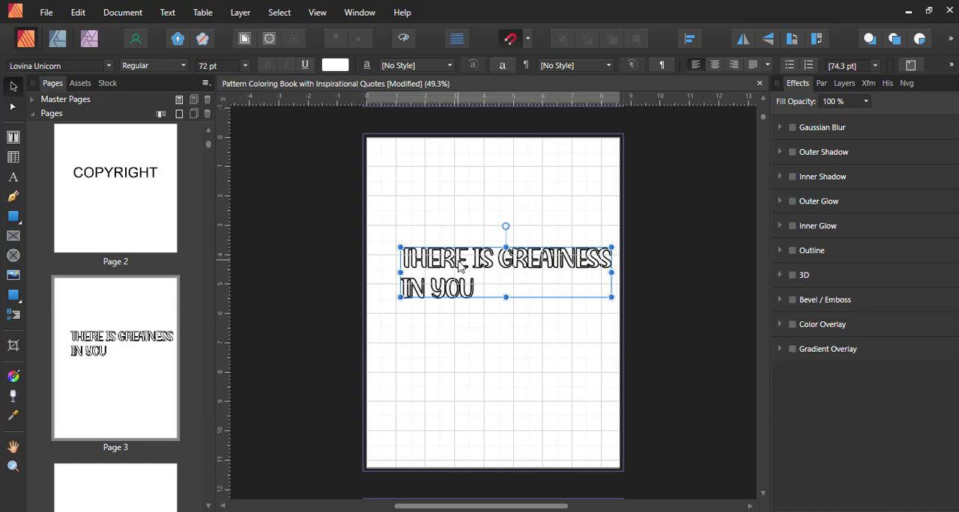
- Add the two-line artistic text "MAKE LIK A TREE / AND GROW" to blank page 4
scroll(170, 417, "down", 3)
left_click(166, 430)
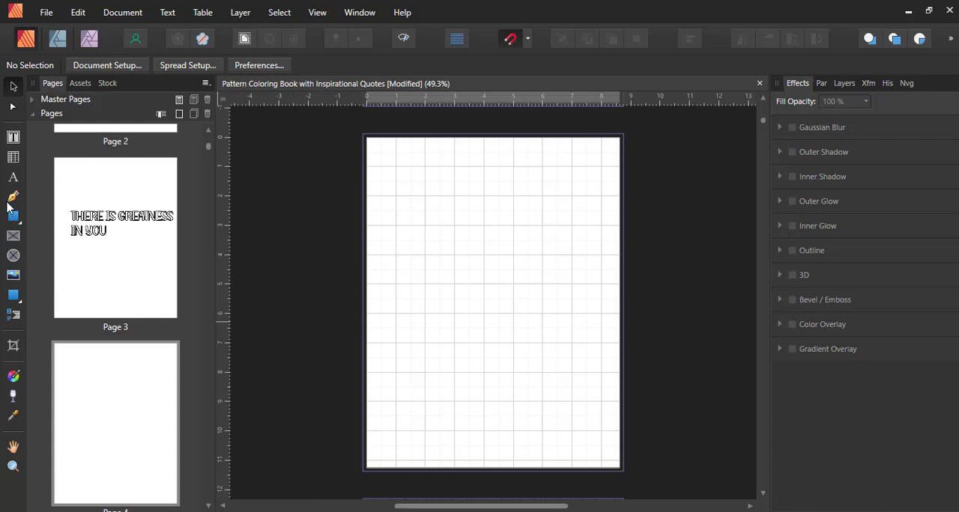
left_click(13, 178)
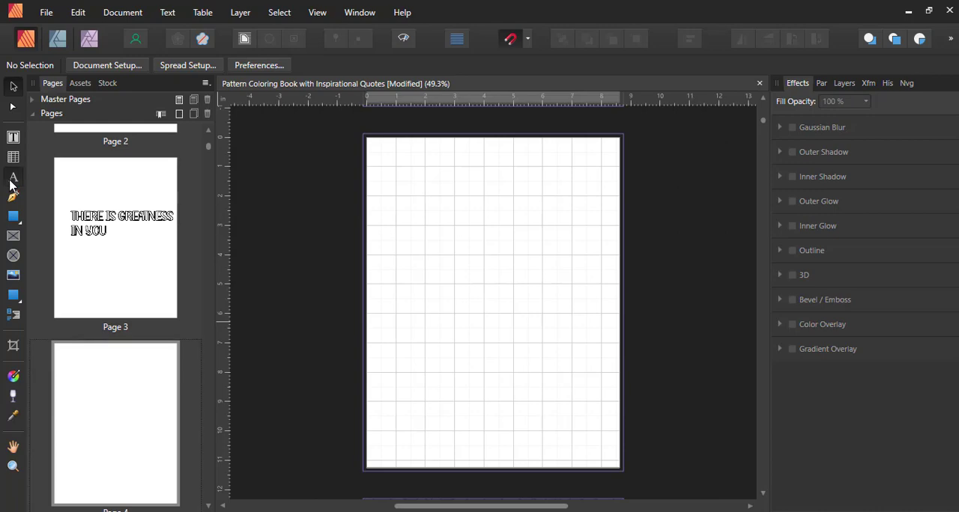
left_click(426, 258)
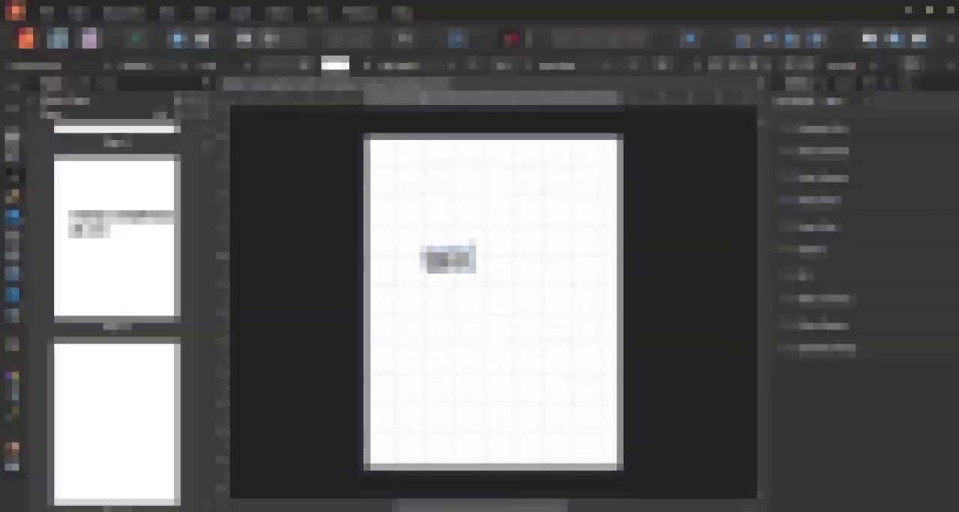
type("LIK ")
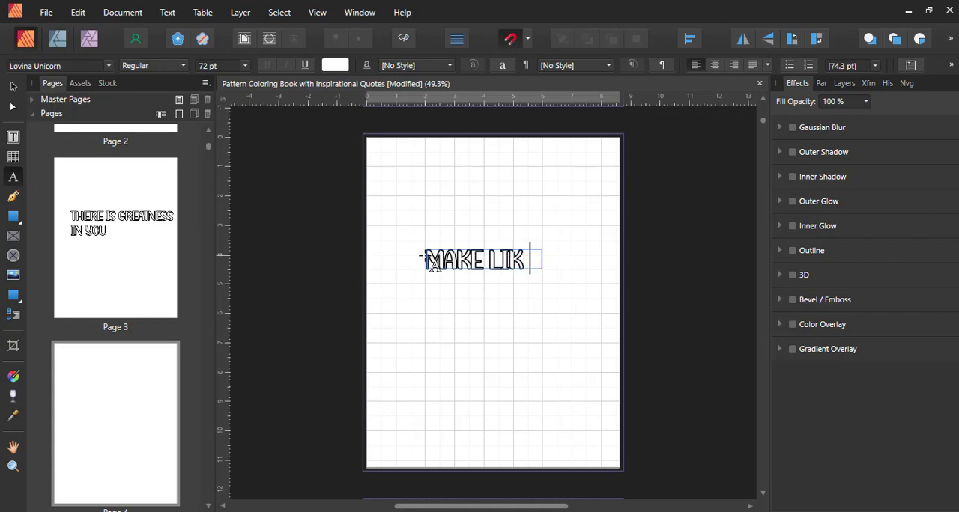
type("A TREE")
key("Return")
type("AND ")
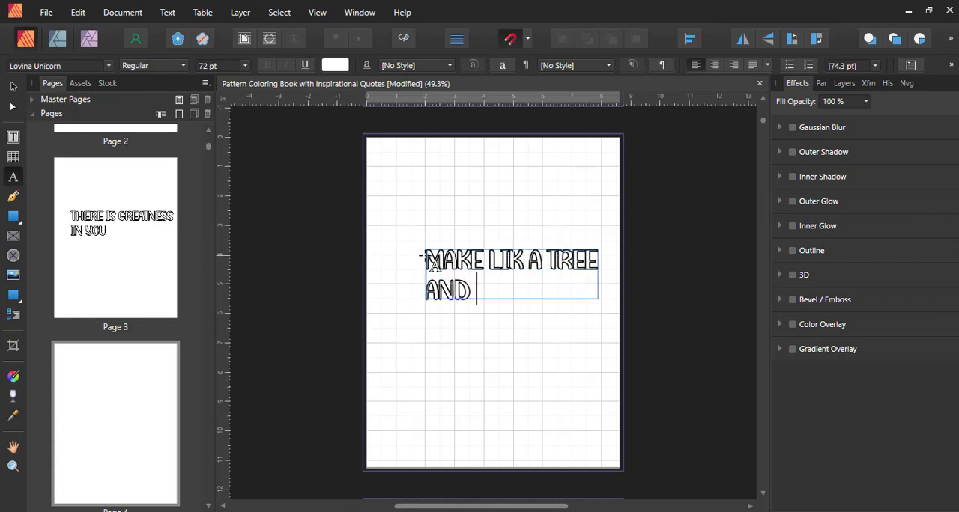
type("GROW")
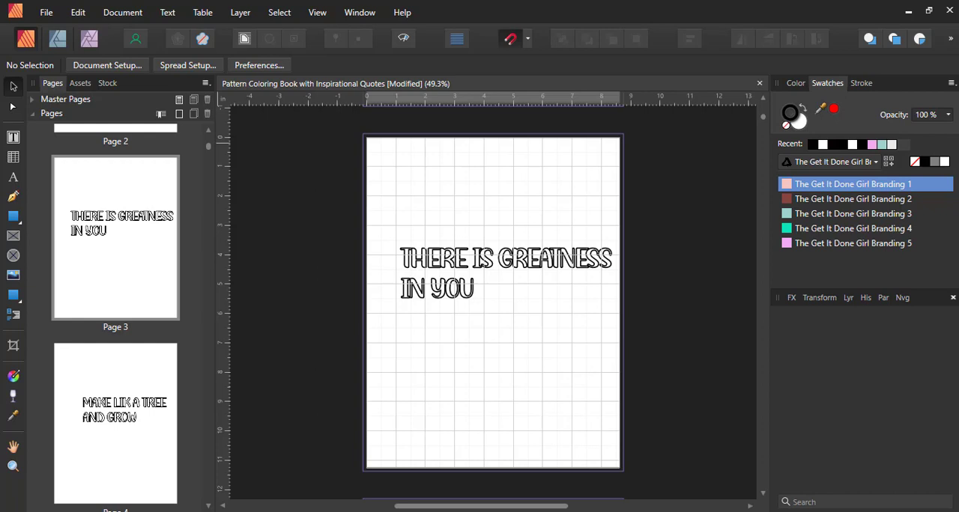
- Change the fill color of the "THERE IS GREATNESS IN YOU" text on page 3 to black
left_click(420, 274)
left_click(796, 83)
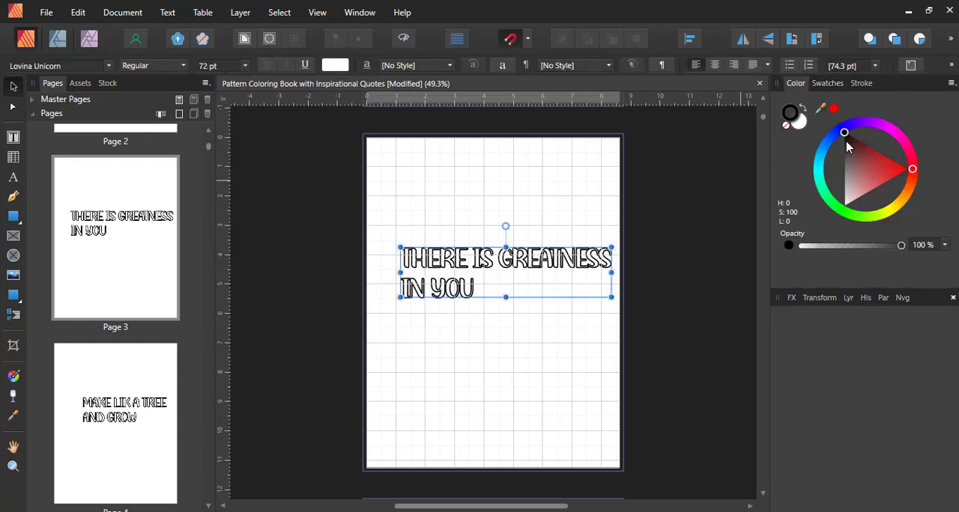
left_click(802, 129)
left_click_drag(859, 169, 796, 163)
- Remove the outline from the page 3 quote by reducing its stroke width to the minimum and setting the stroke color to none
left_click(861, 85)
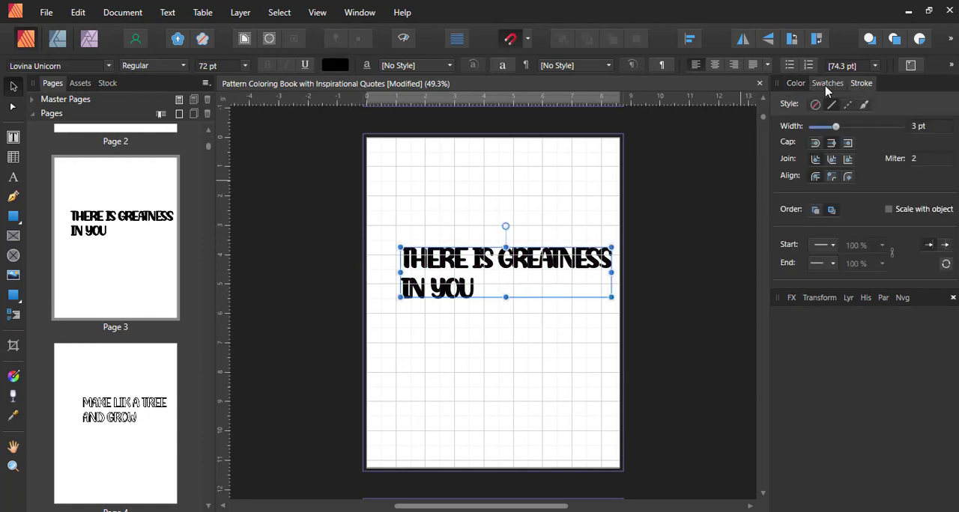
mouse_move(861, 85)
left_mouse_down()
mouse_move(800, 88)
mouse_move(819, 85)
left_mouse_up()
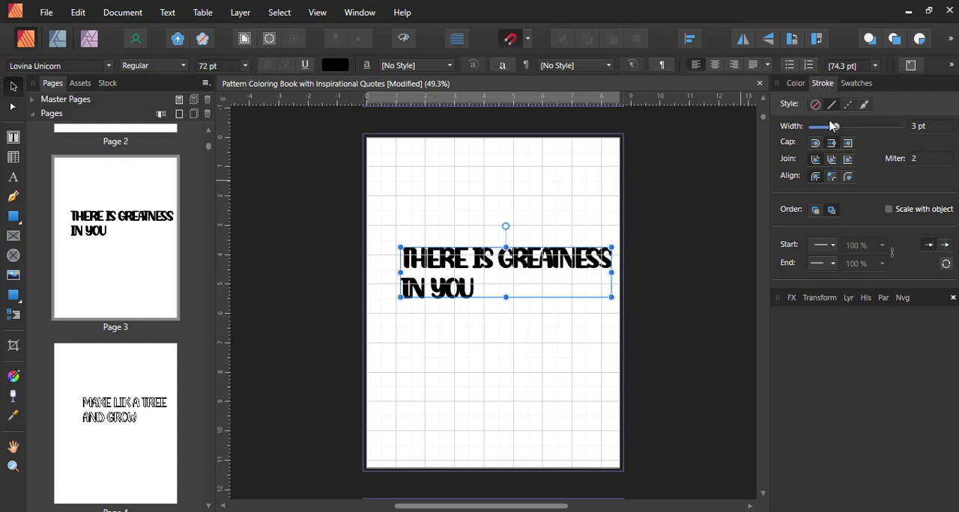
left_click_drag(837, 127, 809, 131)
left_click(796, 83)
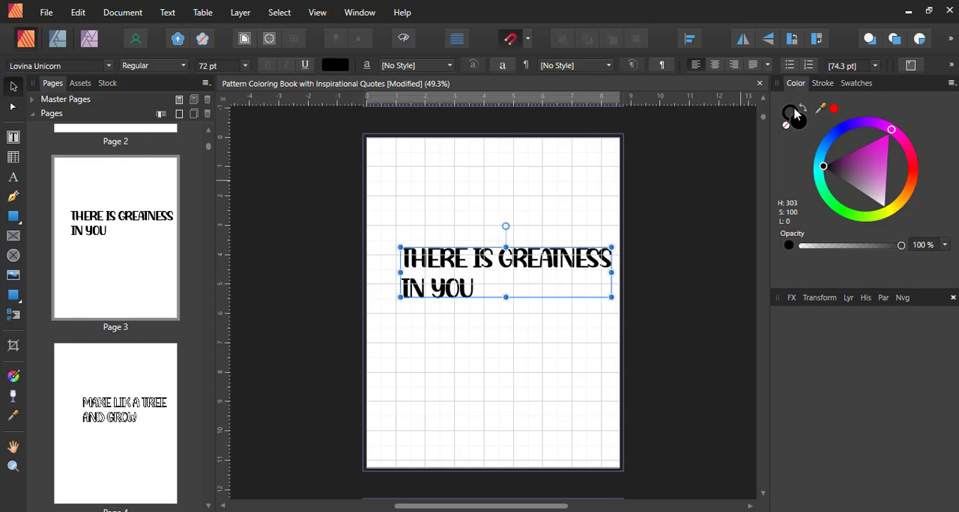
left_click(787, 122)
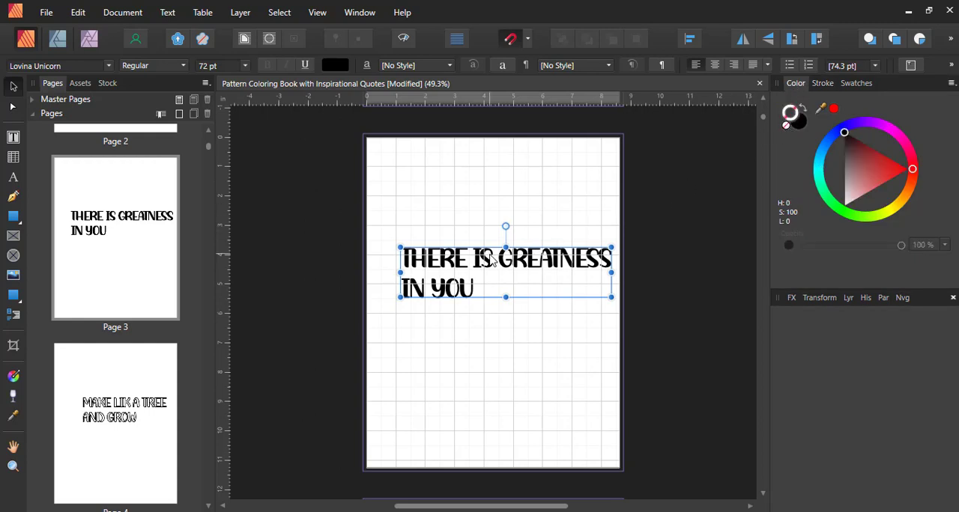
- Check the page 3 quote's font in the font list without changing it, and deselect the text
scroll(491, 259, "up", 2)
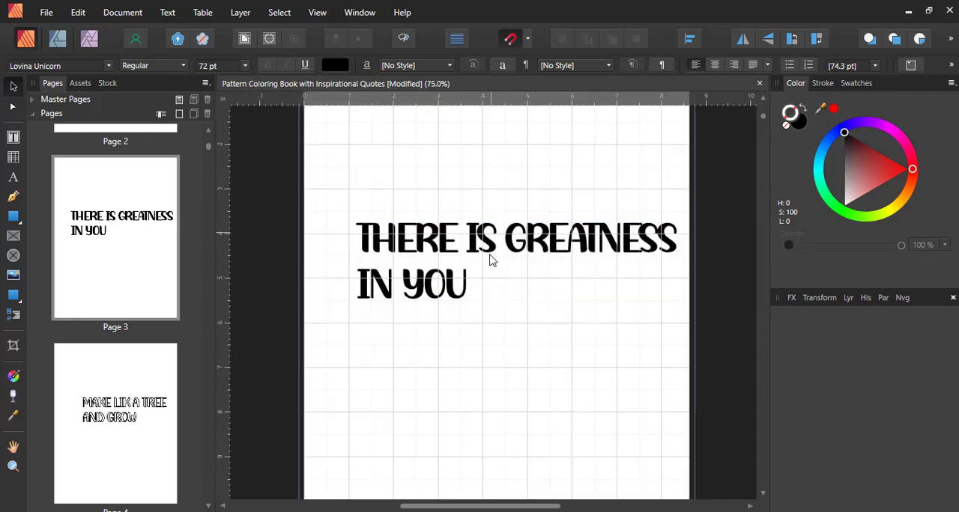
left_click(54, 66)
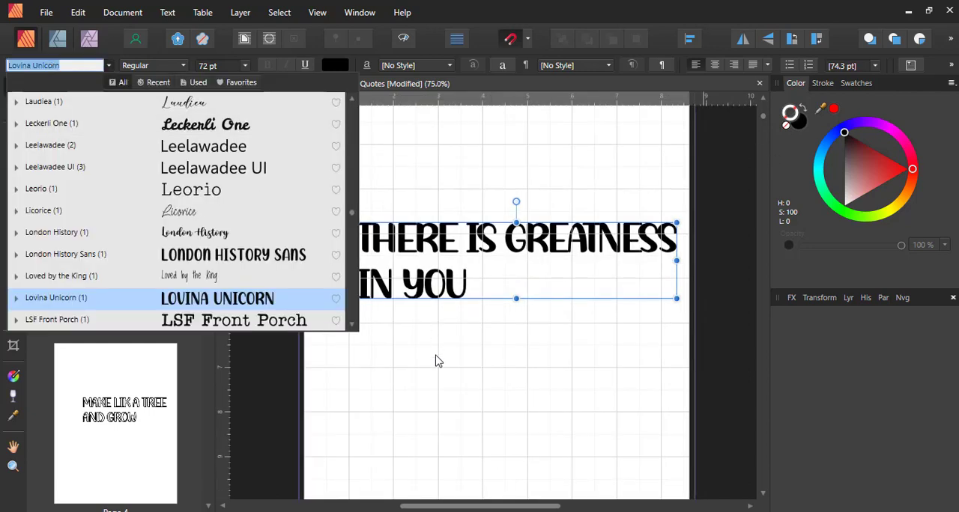
left_click(481, 342)
scroll(482, 278, "down", 1)
left_click(482, 313)
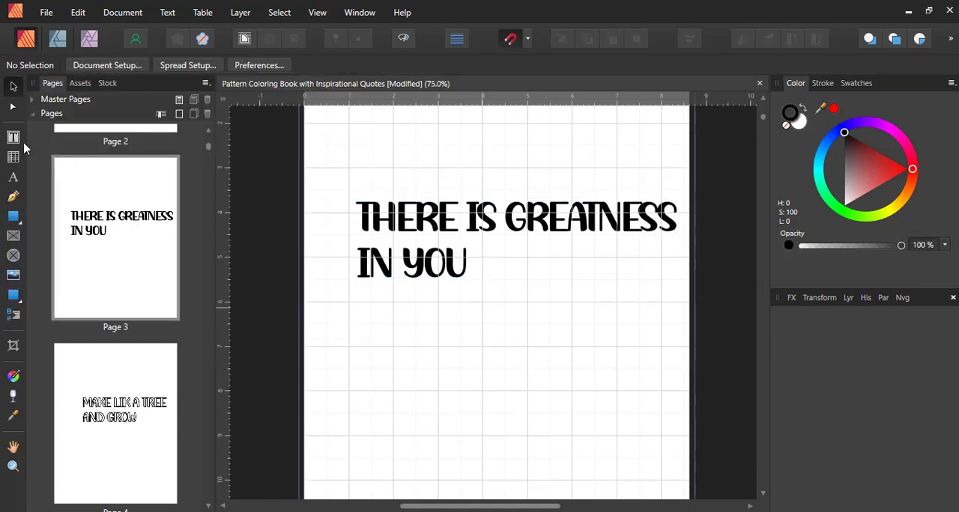
- Add the artistic text "THERE" below the existing quote on page 3
left_click(14, 137)
left_click(13, 176)
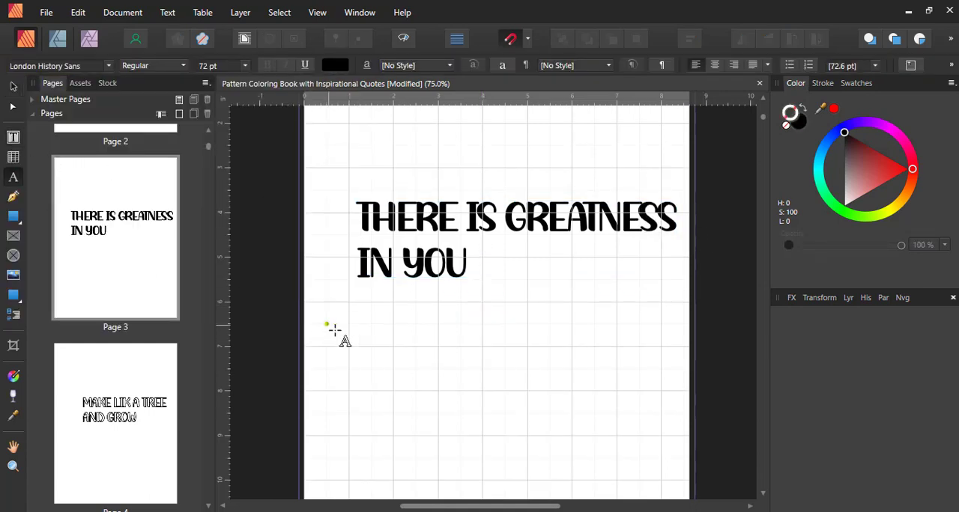
left_click(392, 346)
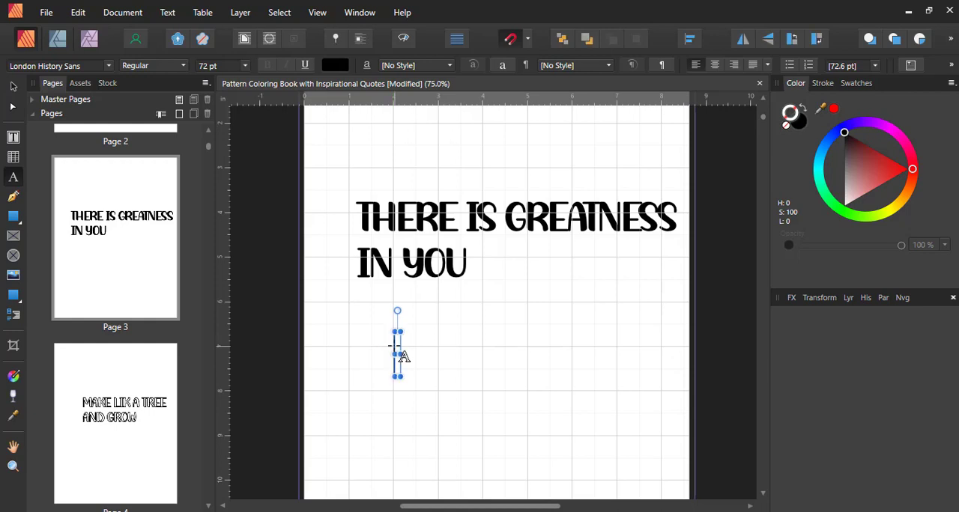
type("THERE")
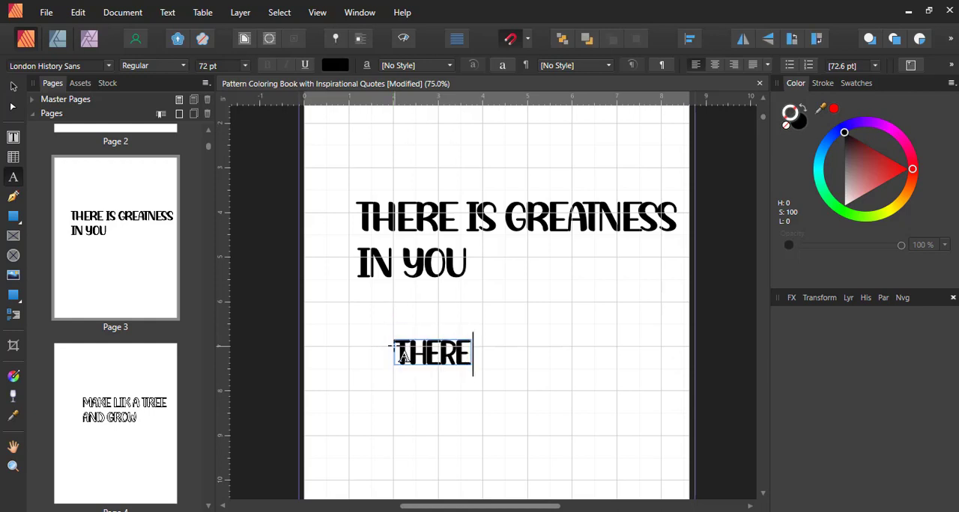
key("Escape")
left_click(12, 88)
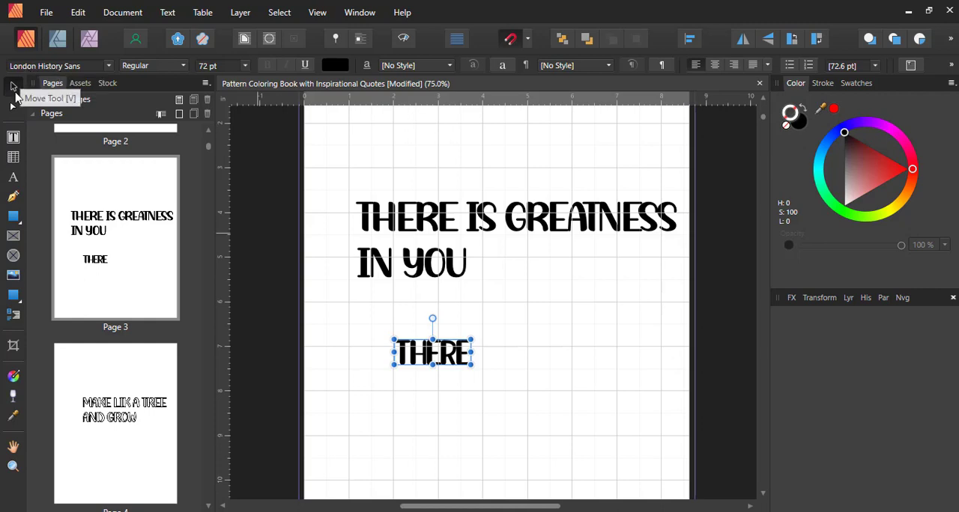
- Change the font of the "THERE" text to Montserrat
left_click(52, 65)
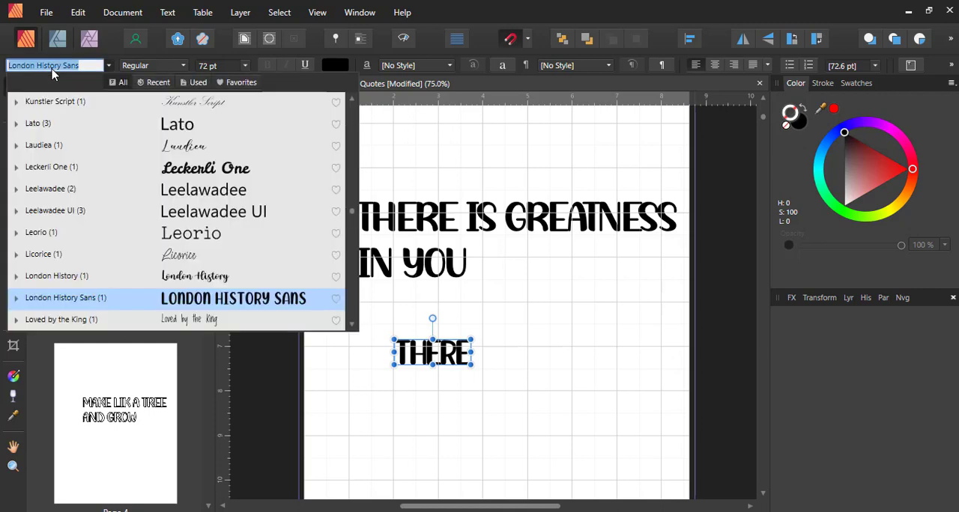
type("MONT")
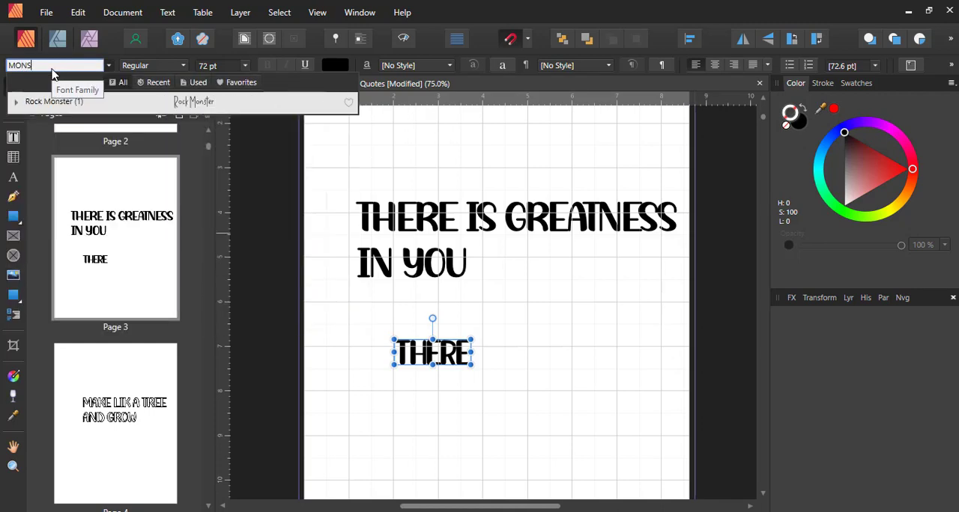
type("S")
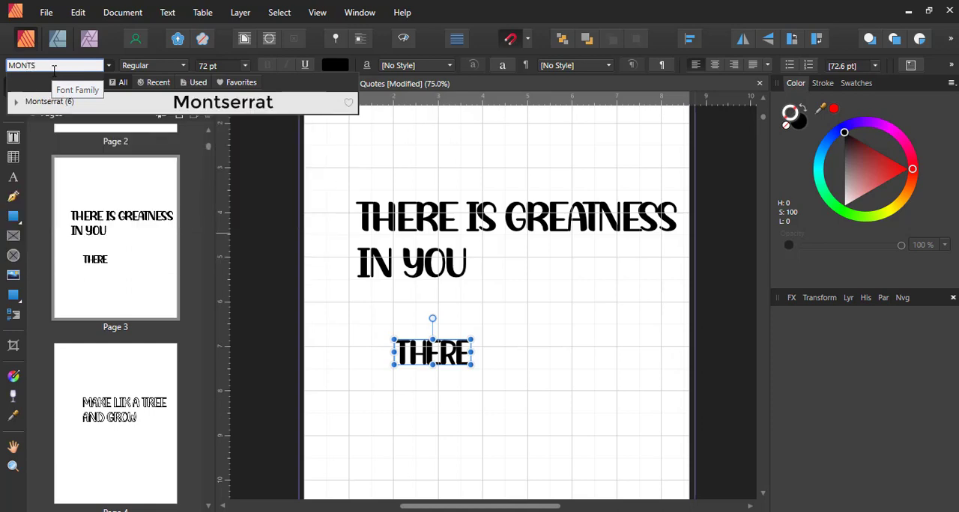
left_click(53, 109)
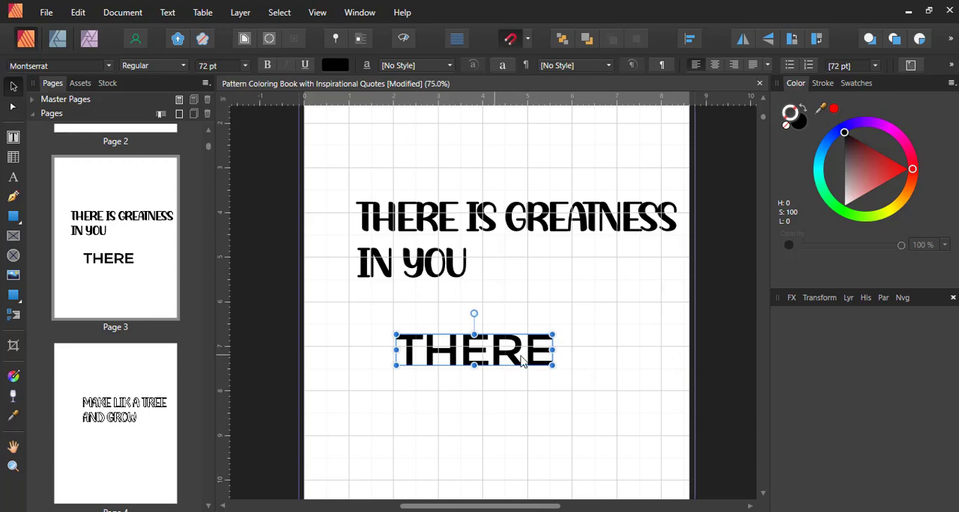
- Extend the "THERE" text so it reads "THERE IS"
double_click(549, 357)
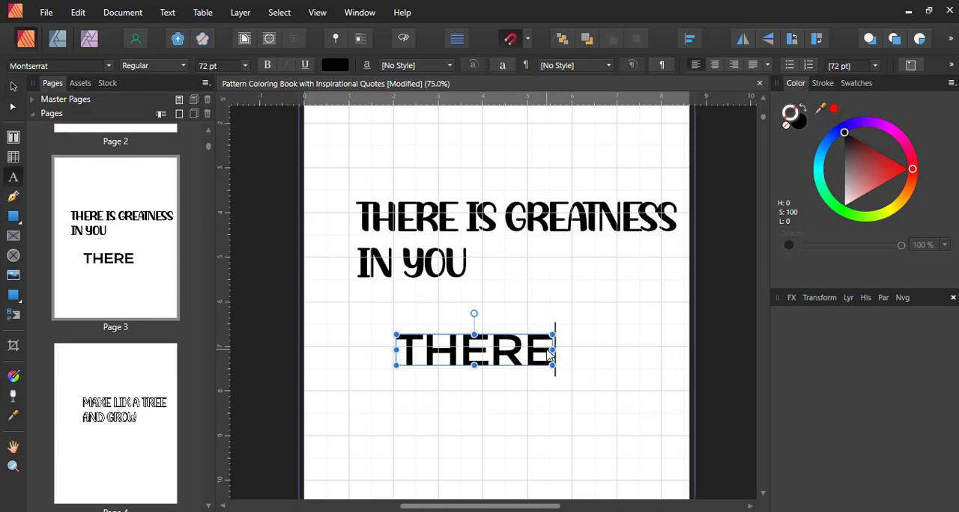
type("IA")
key("BackSpace")
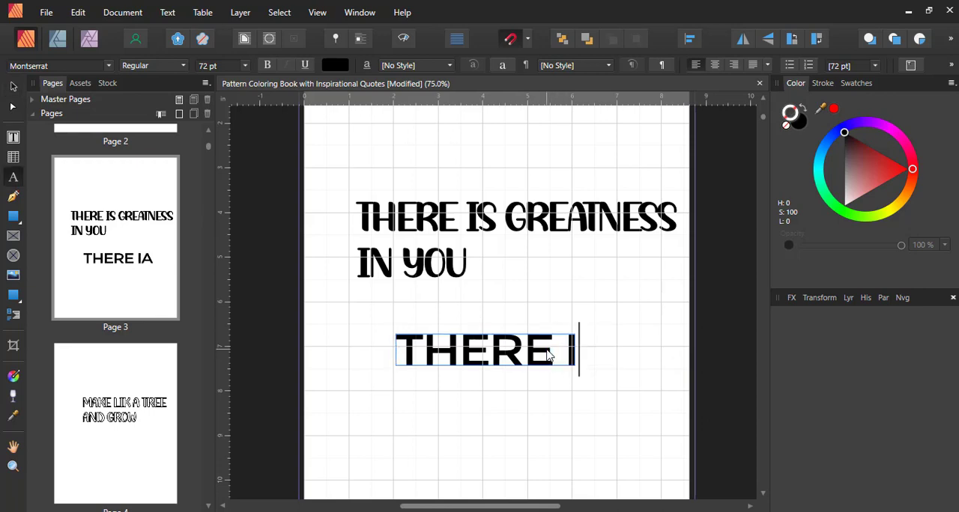
type("S")
left_click(14, 86)
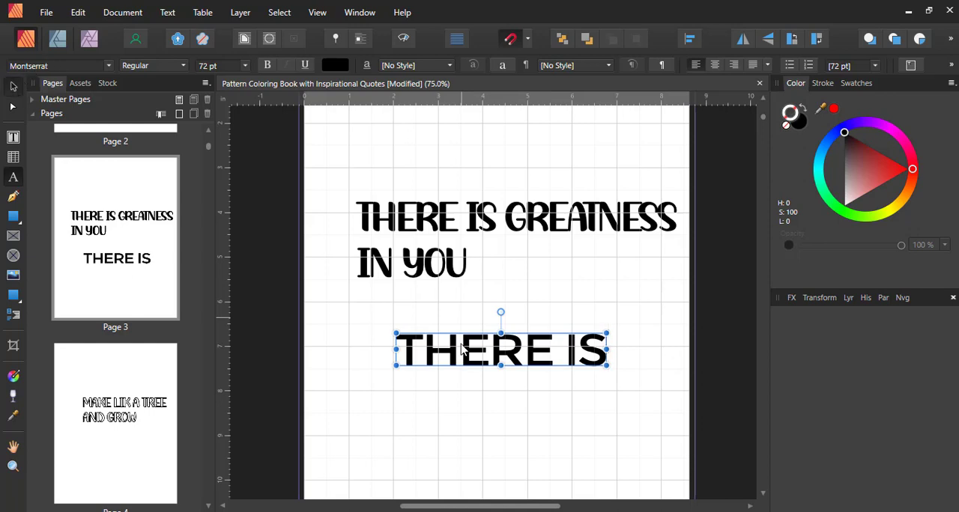
- Duplicate the "THERE IS" line directly below itself and change the copy's text to "GREATNESS"
left_click_drag(472, 353, 493, 406)
double_click(493, 406)
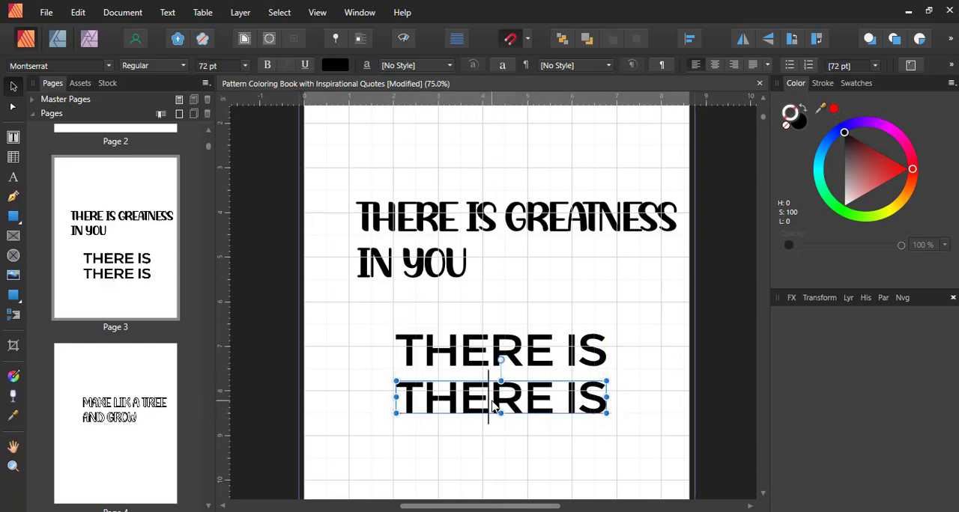
triple_click(493, 406)
type("GREATNESS")
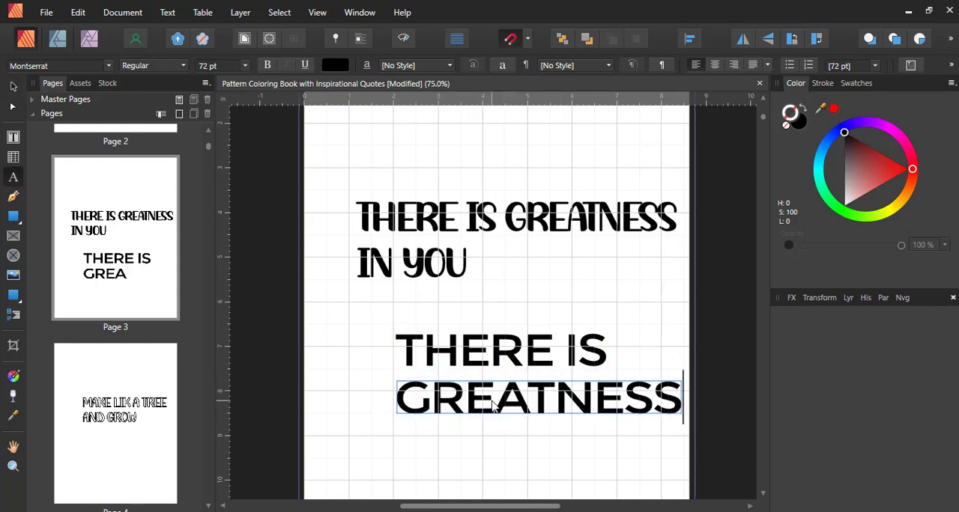
key("Escape")
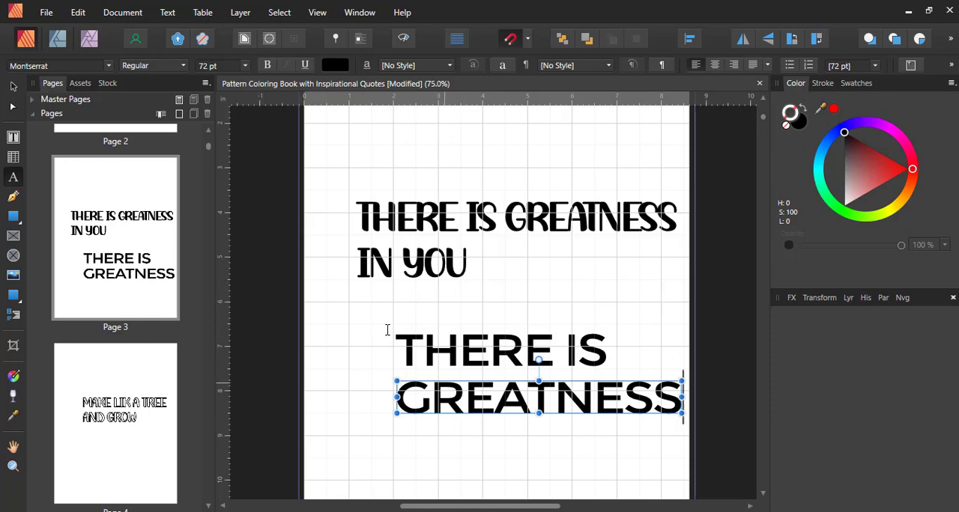
left_click(13, 87)
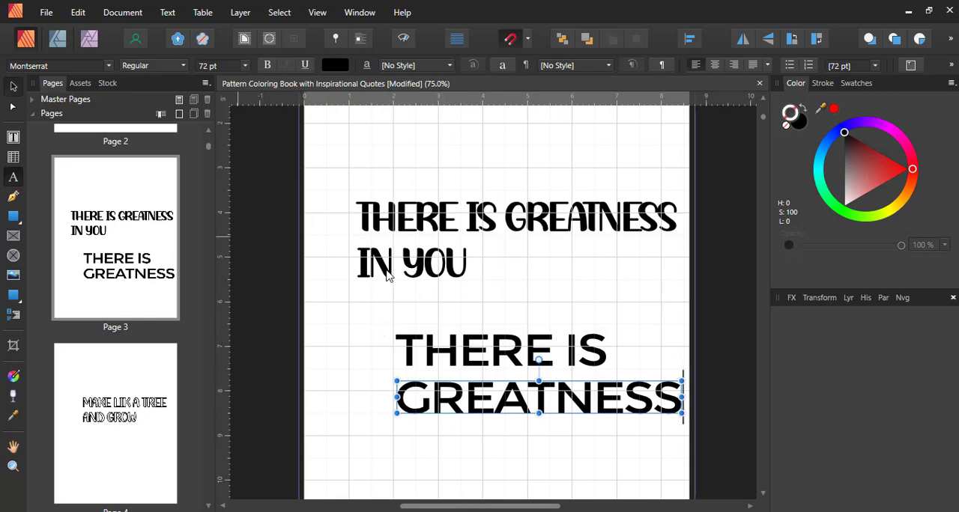
- Place another copy of the "THERE IS" line below "GREATNESS" and change its text to "IN YOU"
left_click(506, 359)
left_click_drag(505, 359, 511, 450)
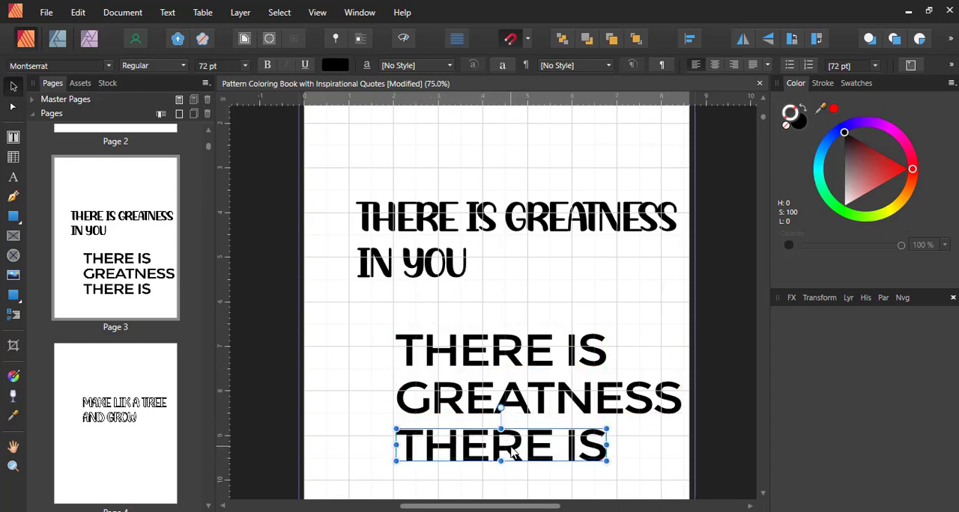
triple_click(511, 447)
type("IN YOU")
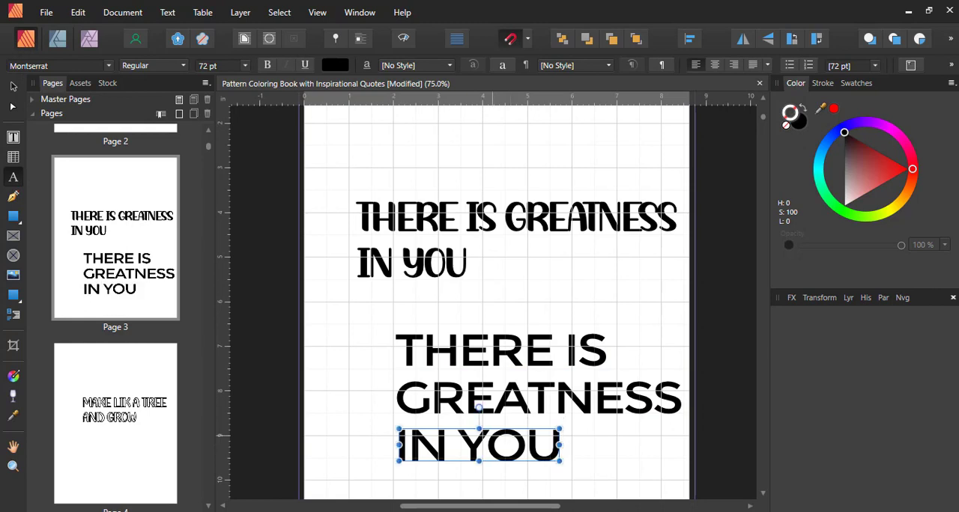
left_click(12, 86)
- Delete the original two-line quote in London History Sans from page 3
left_click(442, 203)
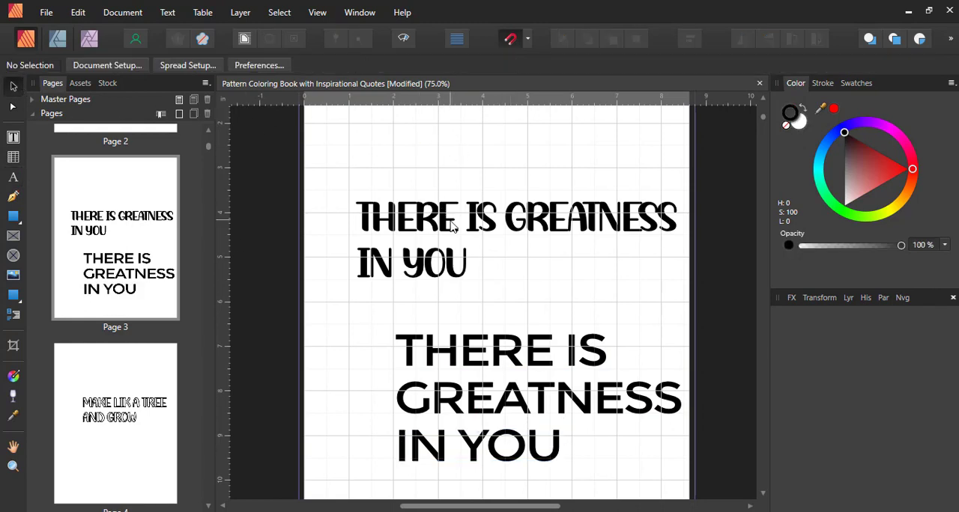
left_click(452, 227)
key("Delete")
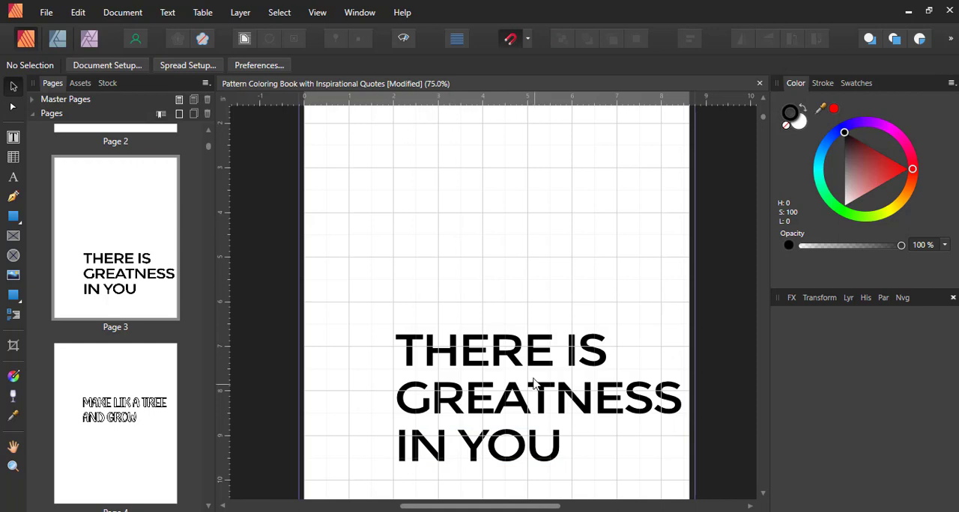
- Move the three Montserrat lines together up into the upper half of page 3 and deselect them
left_click(526, 361)
left_click(527, 452)
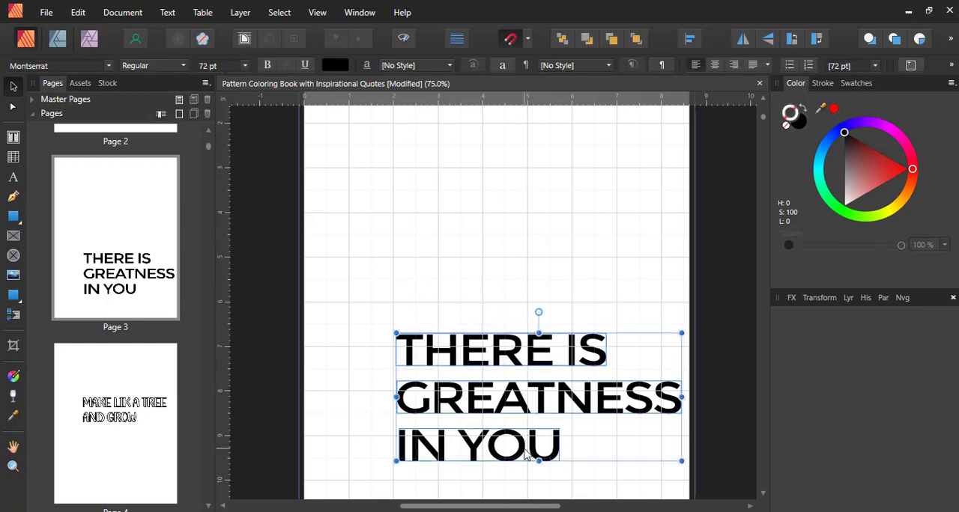
left_click_drag(491, 404, 473, 243)
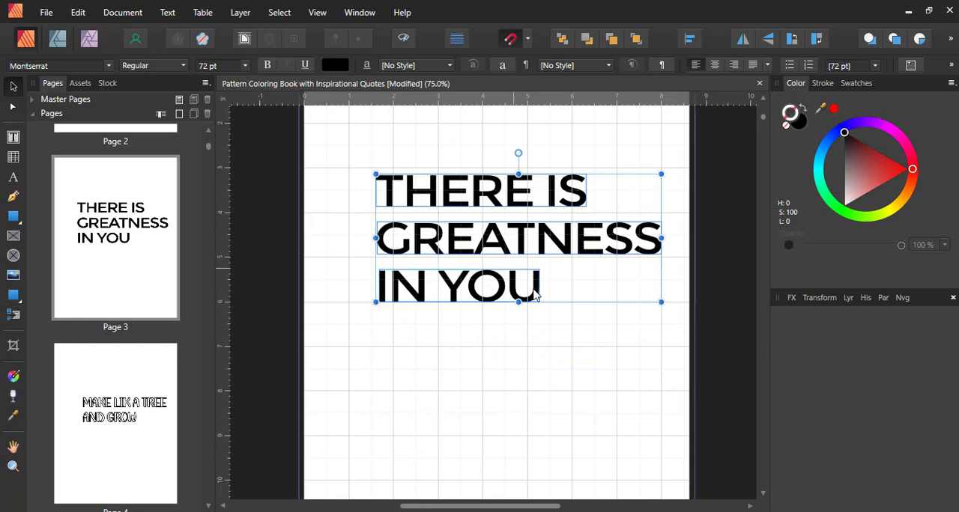
left_click(555, 335)
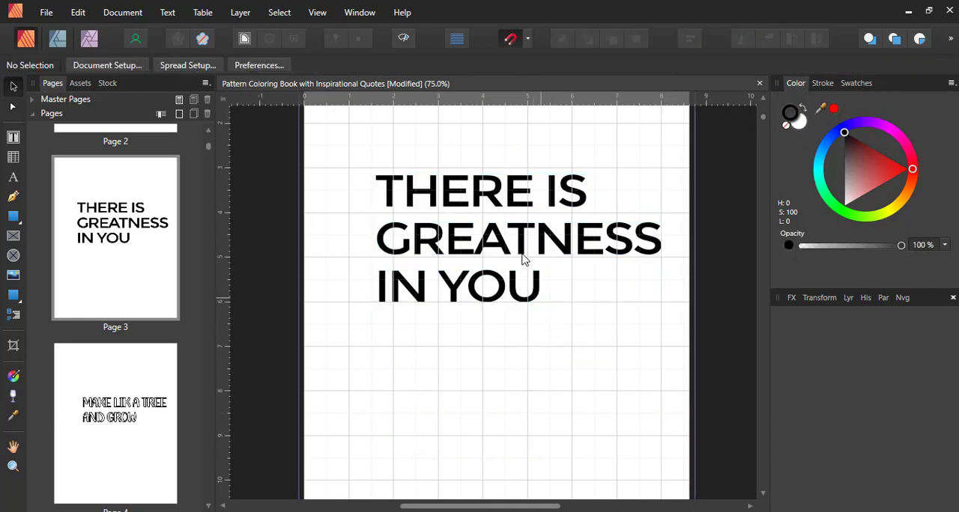
- Tighten the letter spacing of the "THERE IS" and "IN YOU" lines together
left_click(500, 203)
left_click(512, 277, "shift")
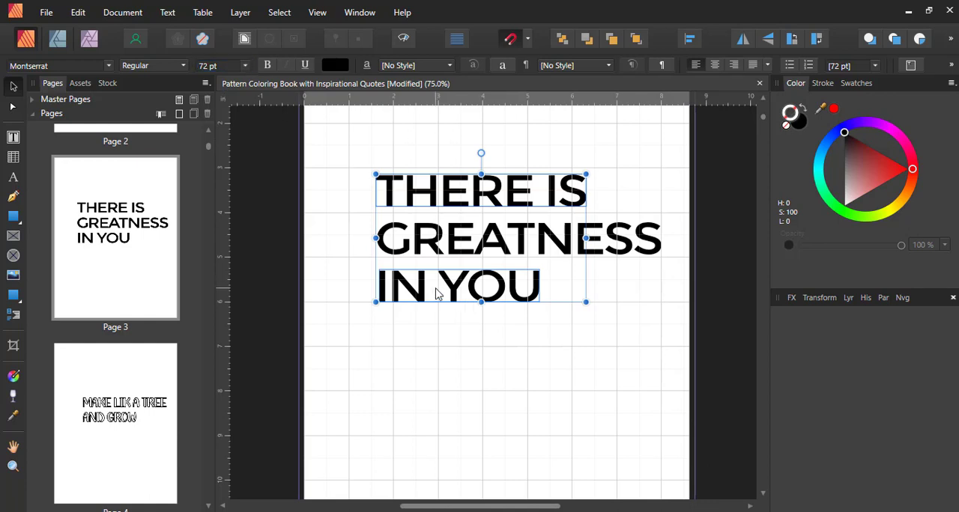
left_click(479, 343)
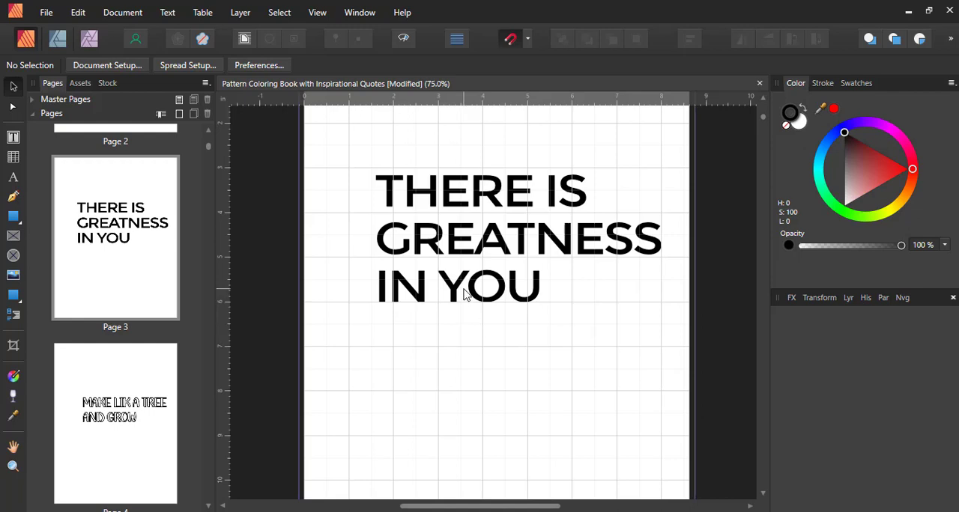
left_click(465, 295)
left_click(442, 204, "shift")
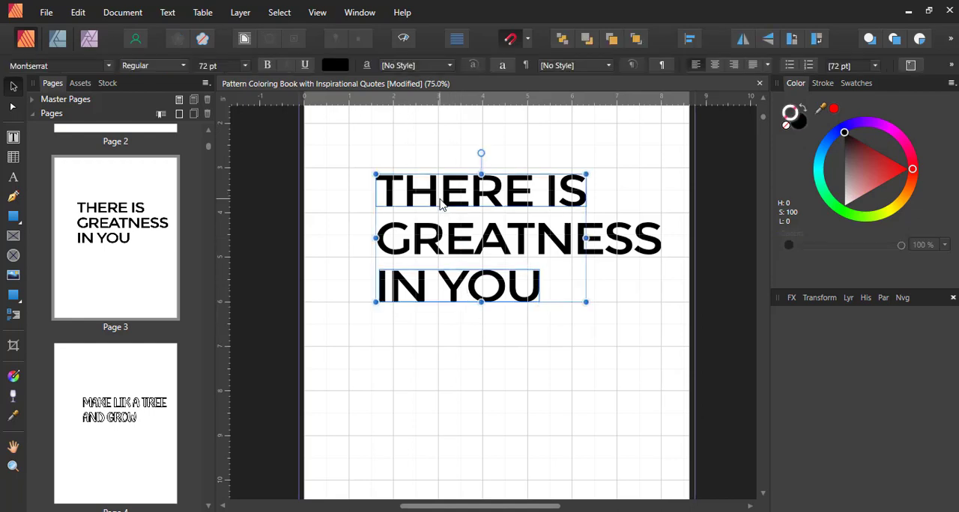
key("alt+Left")
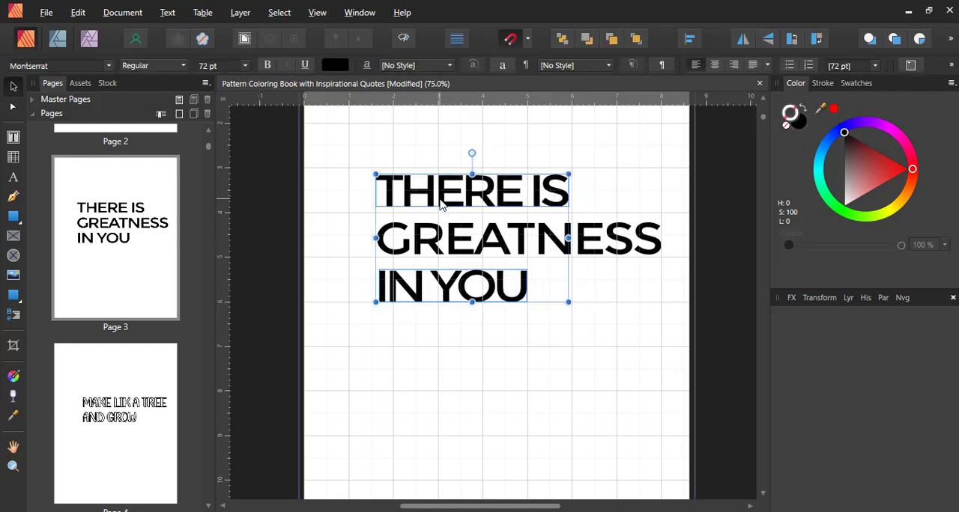
key("alt+Left")
key("alt+Right")
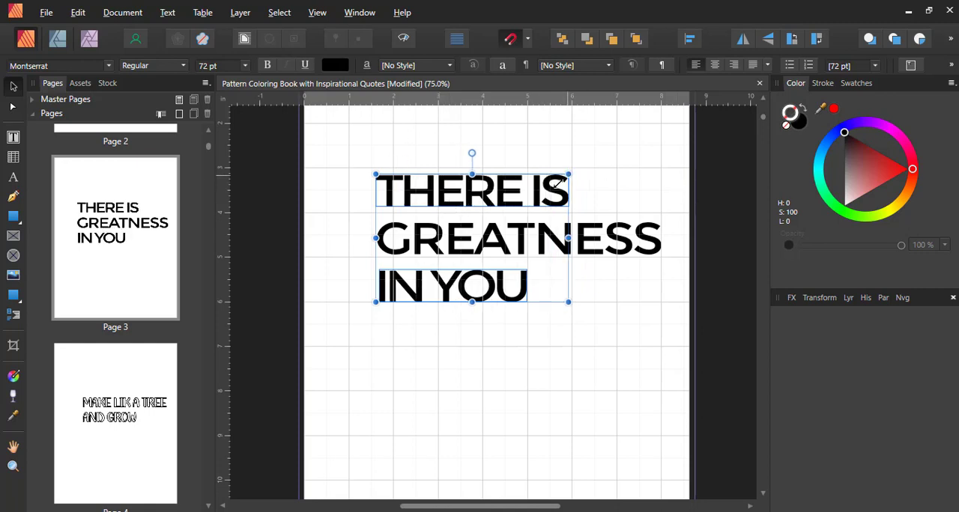
- Try scaling the "THERE IS" and "IN YOU" lines down together to about 53.9 pt, undo the resize and deselect them
left_click_drag(568, 176, 556, 187)
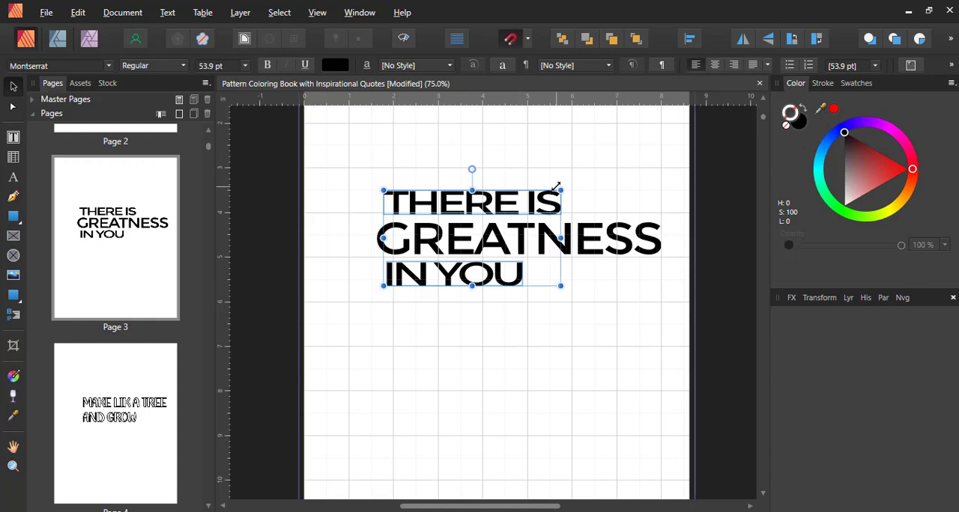
key("ctrl+z")
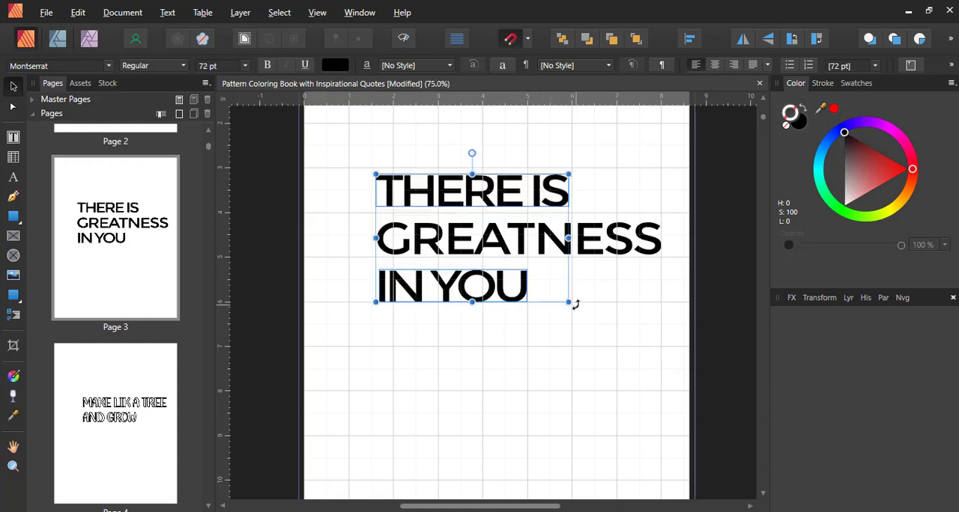
left_click(586, 322)
- Spread the lines apart by moving "IN YOU" down and "THERE IS" up, and shift "GREATNESS" slightly left
left_click_drag(493, 300, 495, 346)
left_click_drag(465, 194, 459, 164)
left_click(527, 244)
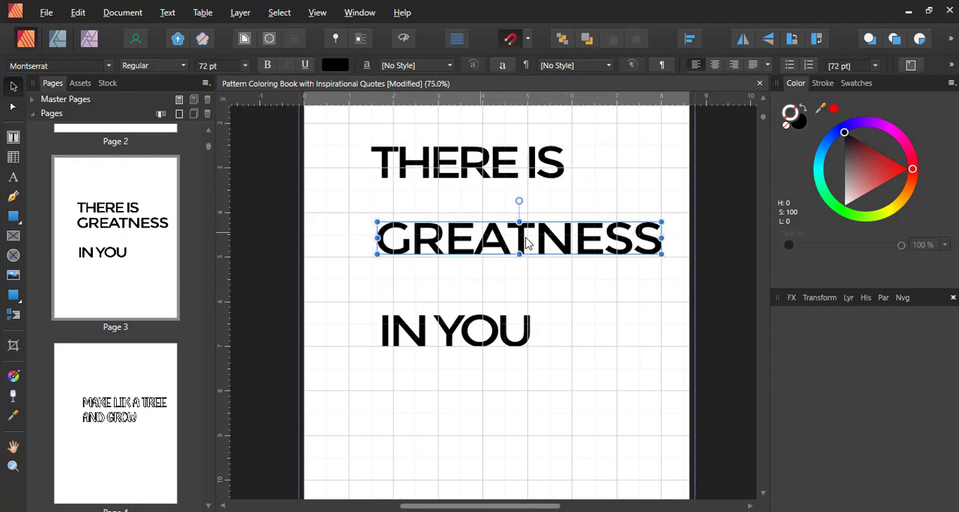
left_click_drag(527, 243, 516, 244)
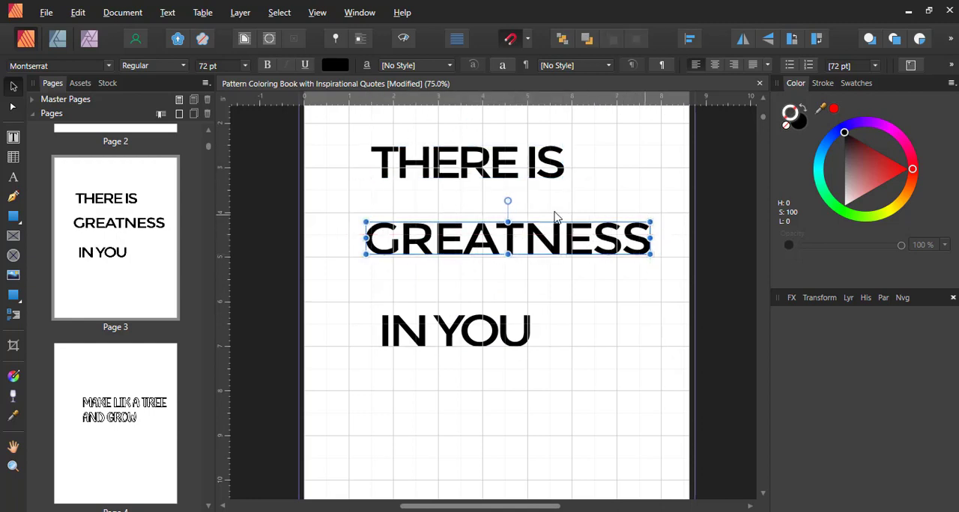
- Stretch "GREATNESS" taller to about 143.1 pt, make it slightly narrower, and move it slightly down between the other two lines
left_click_drag(508, 222, 506, 198)
mouse_move(650, 227)
left_mouse_down()
mouse_move(615, 224)
mouse_move(634, 226)
left_mouse_up()
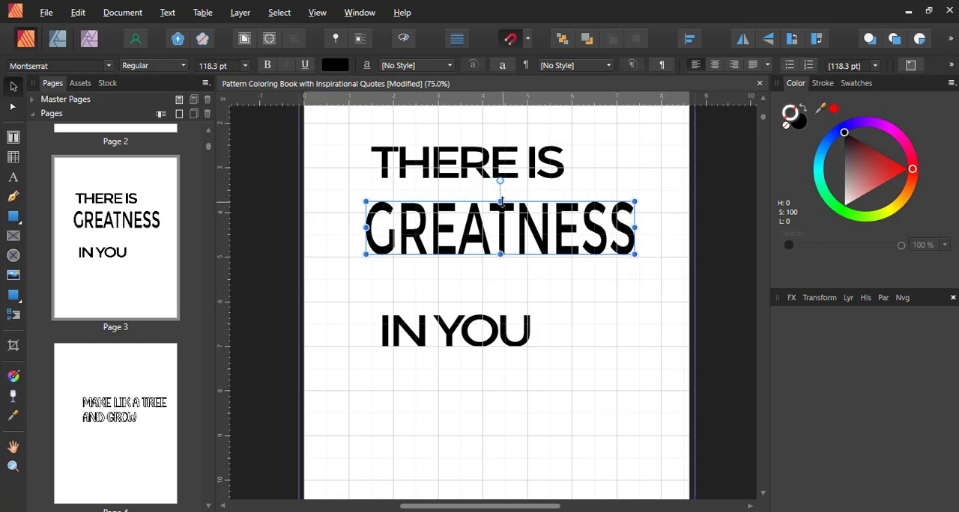
left_click_drag(500, 199, 500, 190)
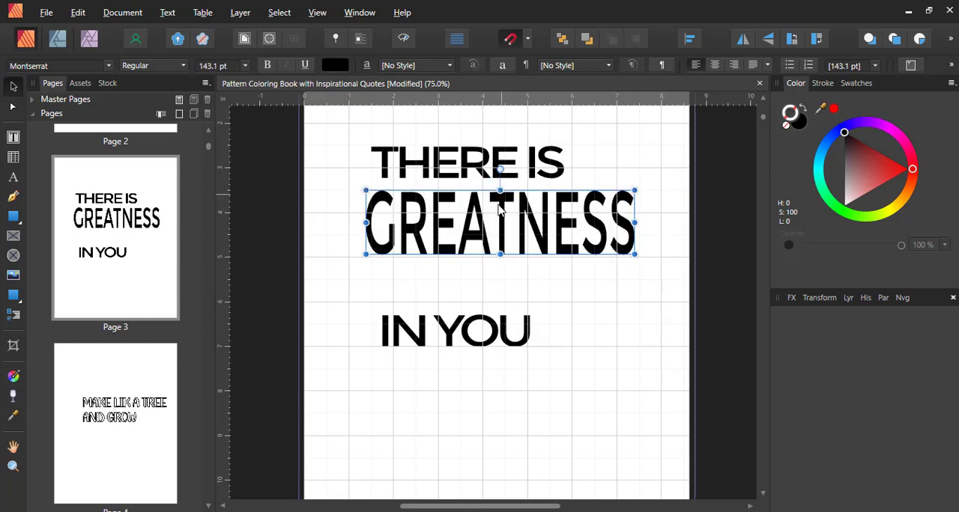
left_click_drag(494, 239, 491, 248)
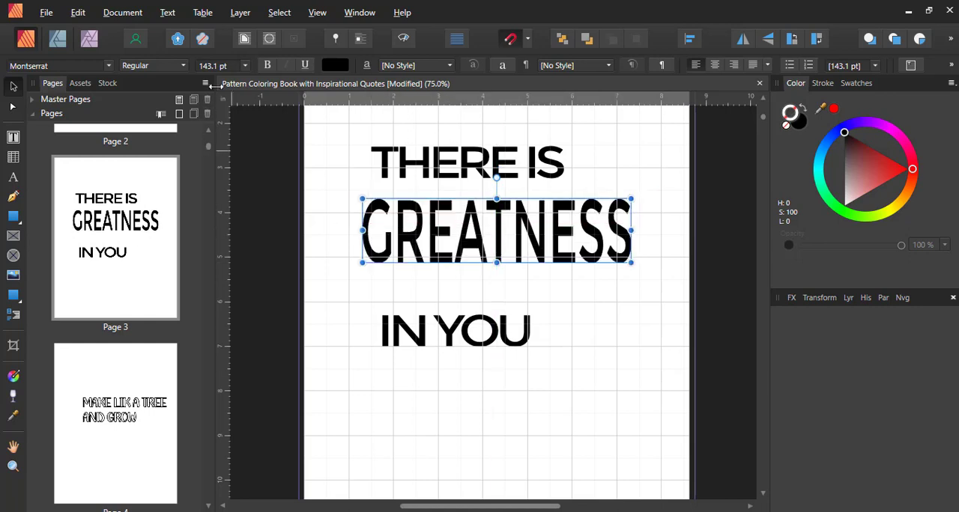
- Set the font size of the "GREATNESS" line to 150 pt
left_click(217, 66)
type("1")
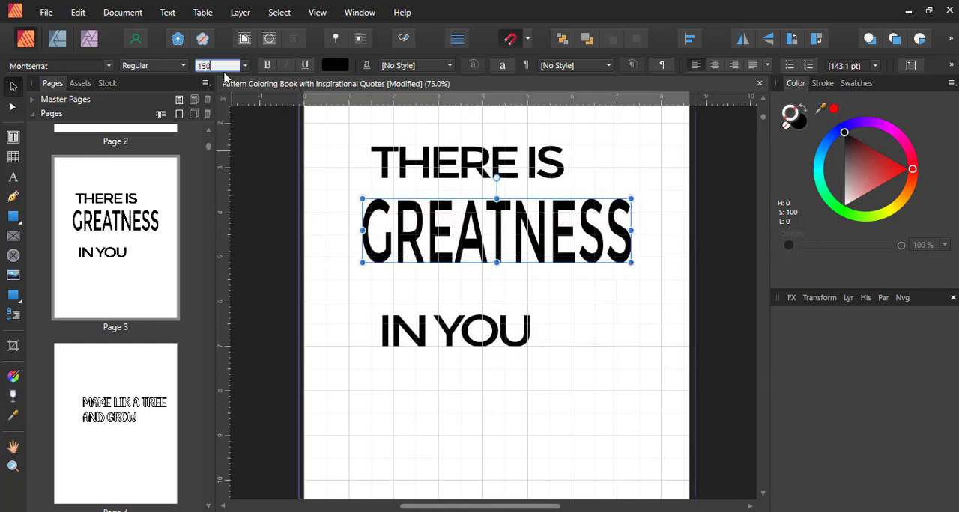
type("50")
key("Return")
- Move "THERE IS" down and slightly left to sit just above "GREATNESS", and tuck "IN YOU" directly beneath it, aligned to its right end
left_click(434, 177)
left_click_drag(434, 177, 424, 187)
left_click_drag(467, 337, 459, 298)
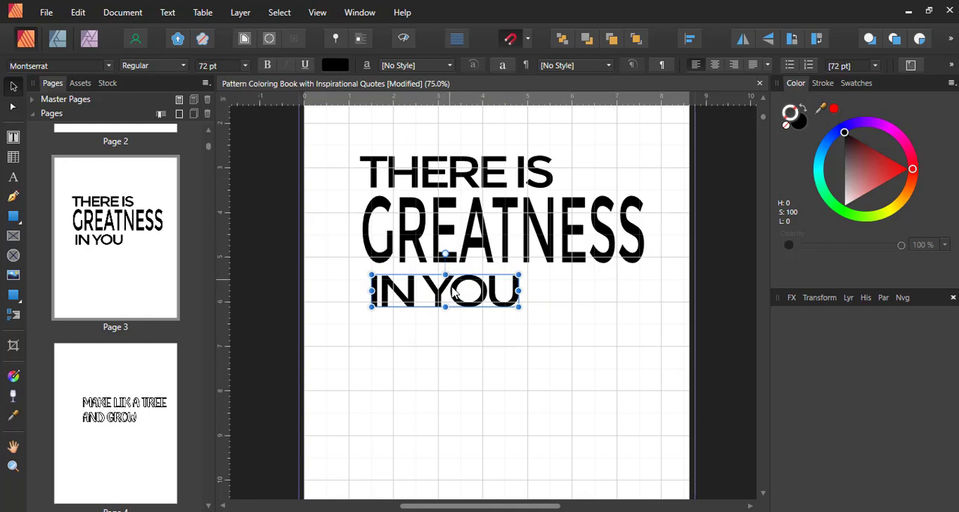
left_click_drag(454, 292, 578, 292)
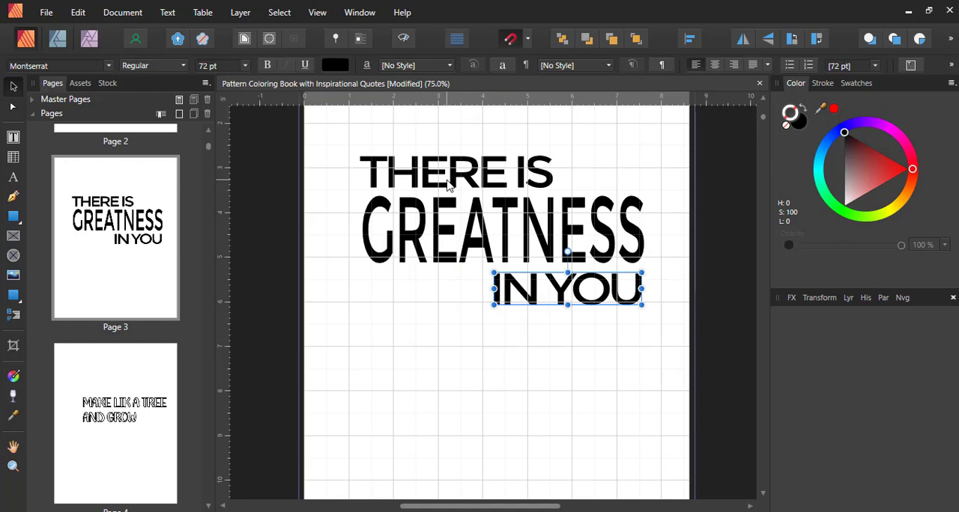
left_click(450, 180)
key("ctrl+a")
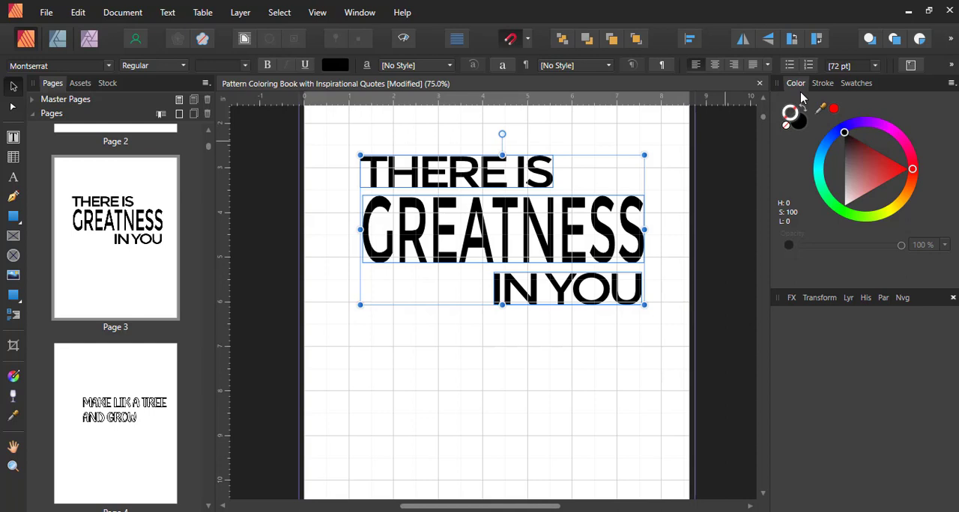
left_click(317, 15)
mouse_move(359, 296)
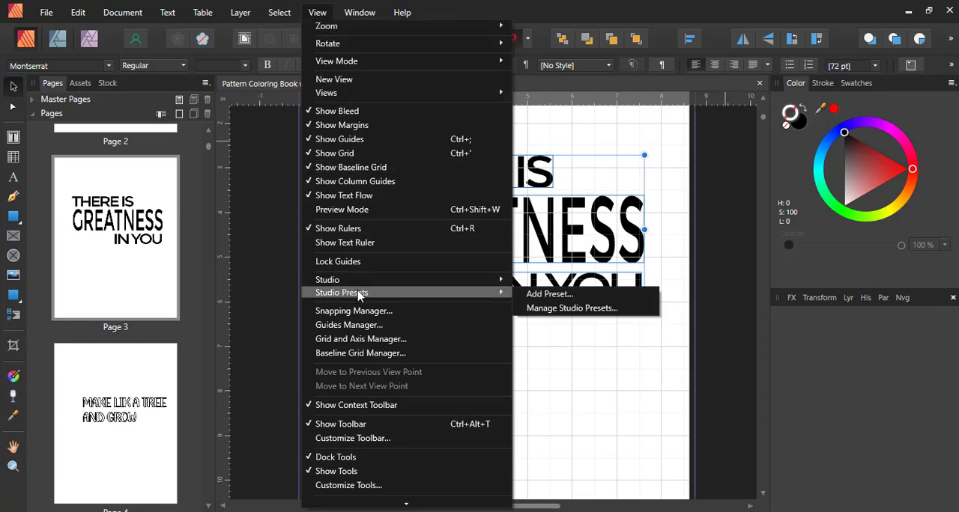
mouse_move(359, 280)
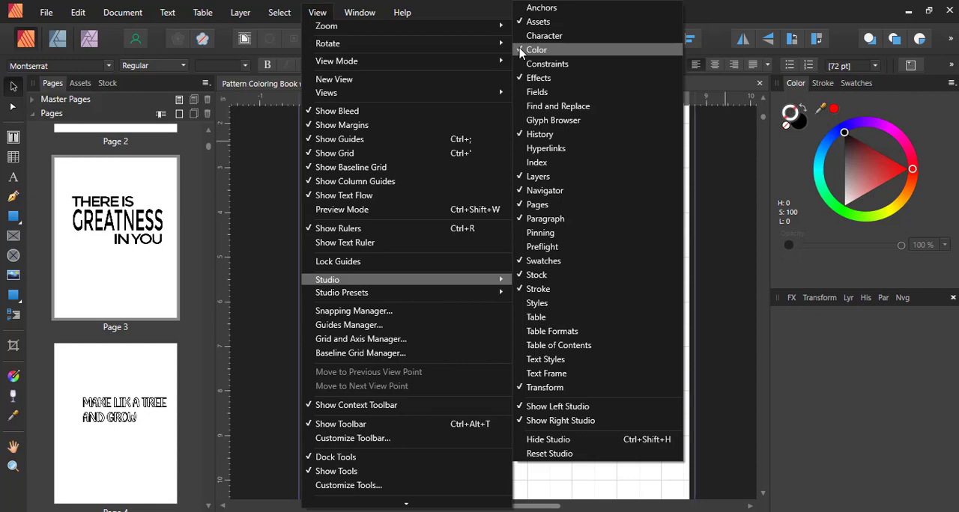
left_click(725, 206)
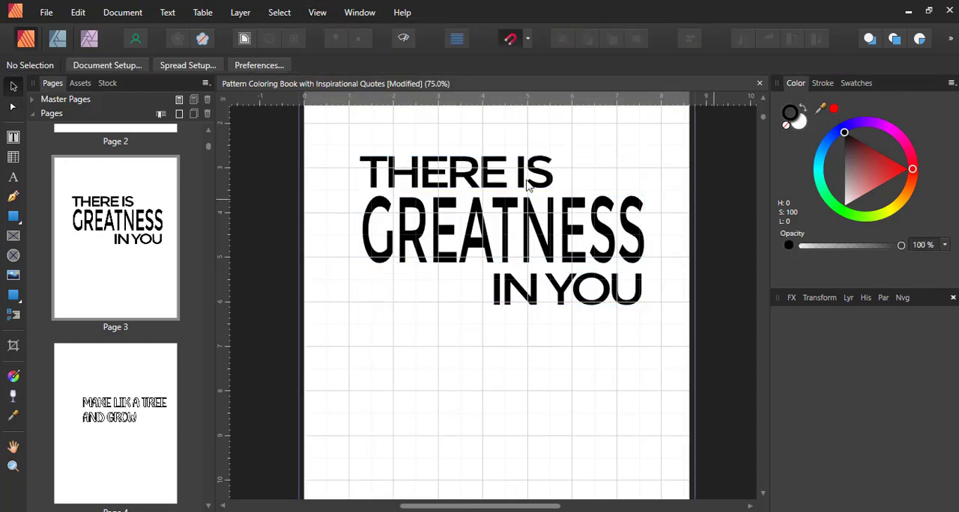
- Select all three quote lines and change their fill colour to white
left_click(459, 167)
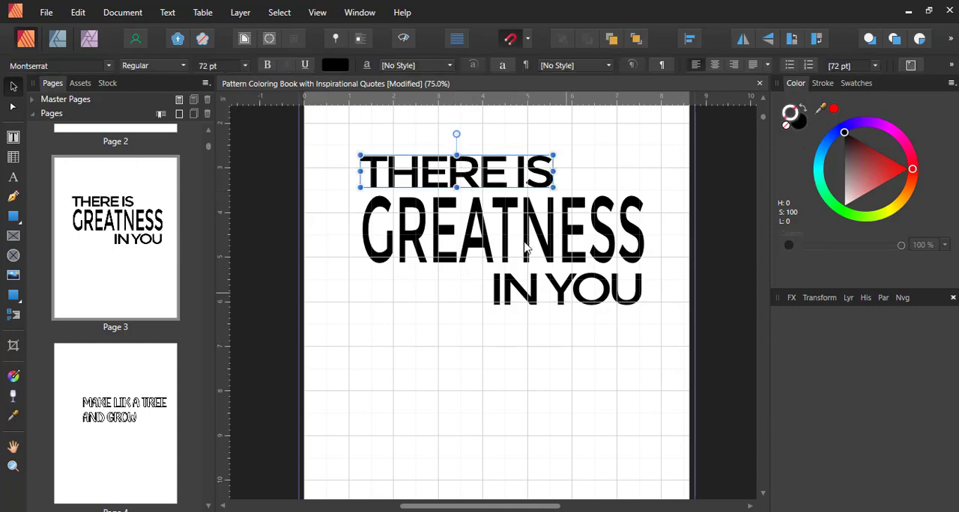
key("ctrl+a")
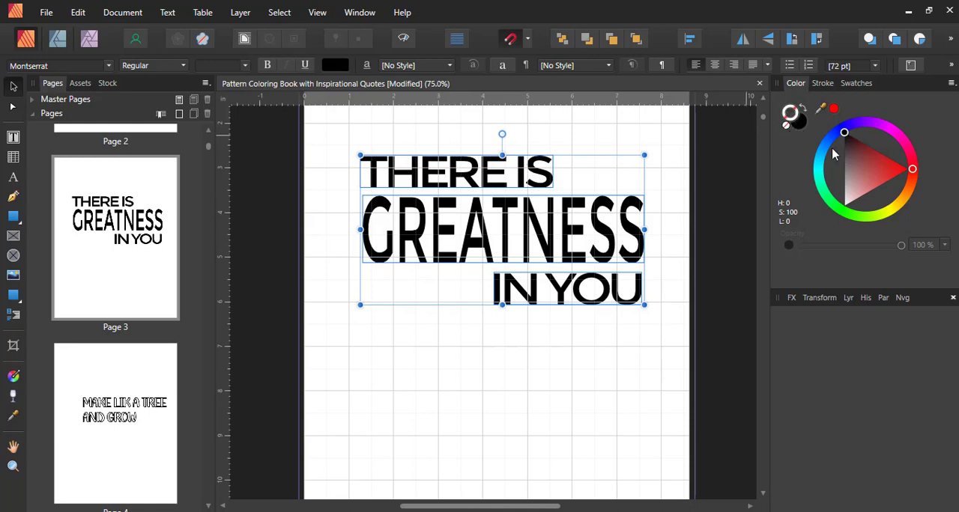
mouse_move(858, 148)
left_mouse_down()
mouse_move(857, 169)
mouse_move(832, 114)
mouse_move(818, 116)
left_mouse_up()
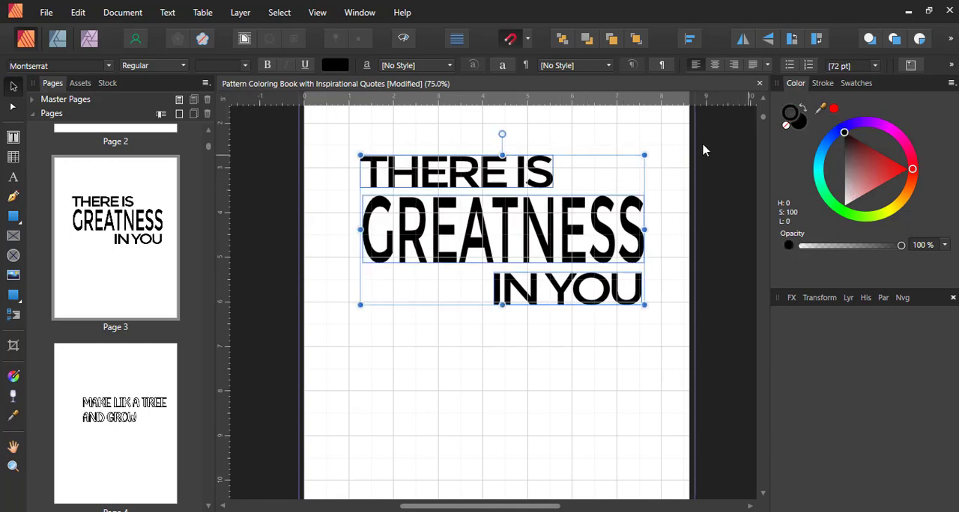
left_click(805, 129)
left_click_drag(871, 184, 889, 244)
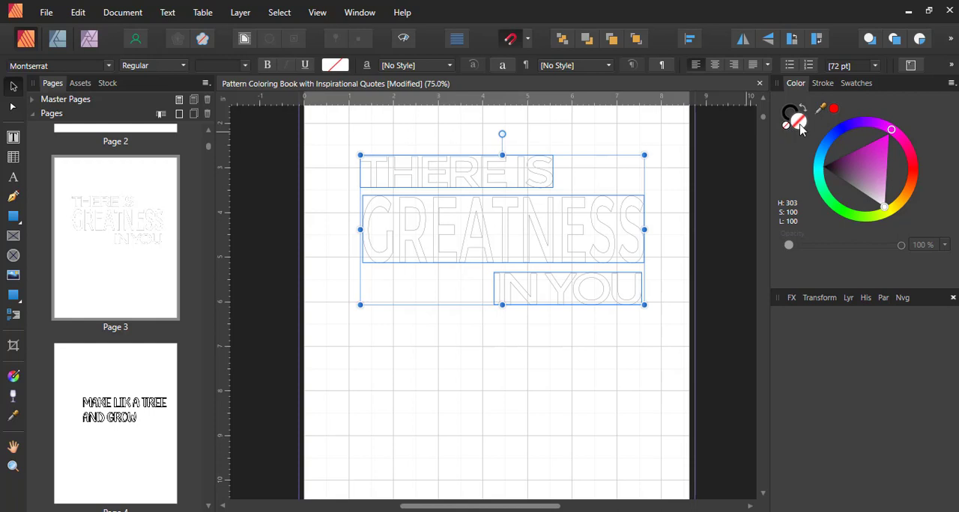
left_click_drag(872, 180, 889, 239)
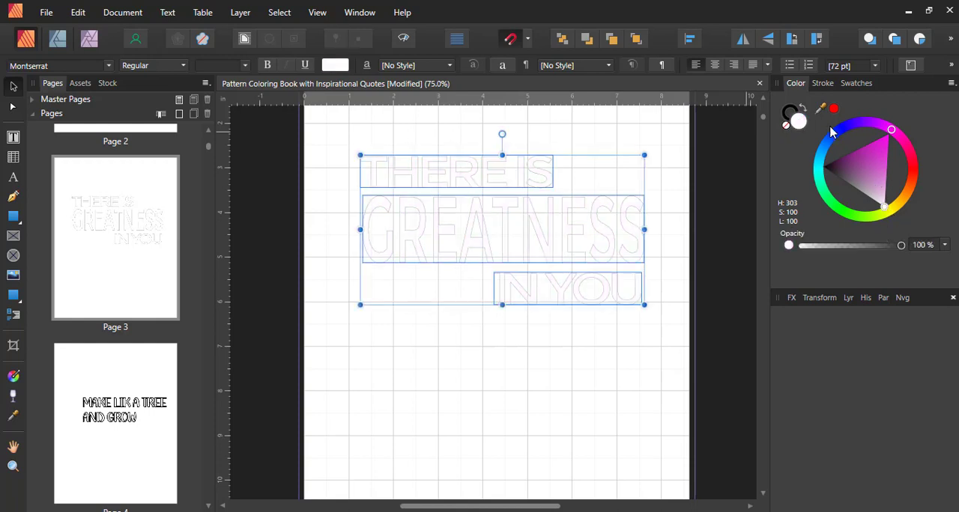
- Give the three quote lines a black outline stroke about 3.1 pt wide, and deselect them
left_click(790, 112)
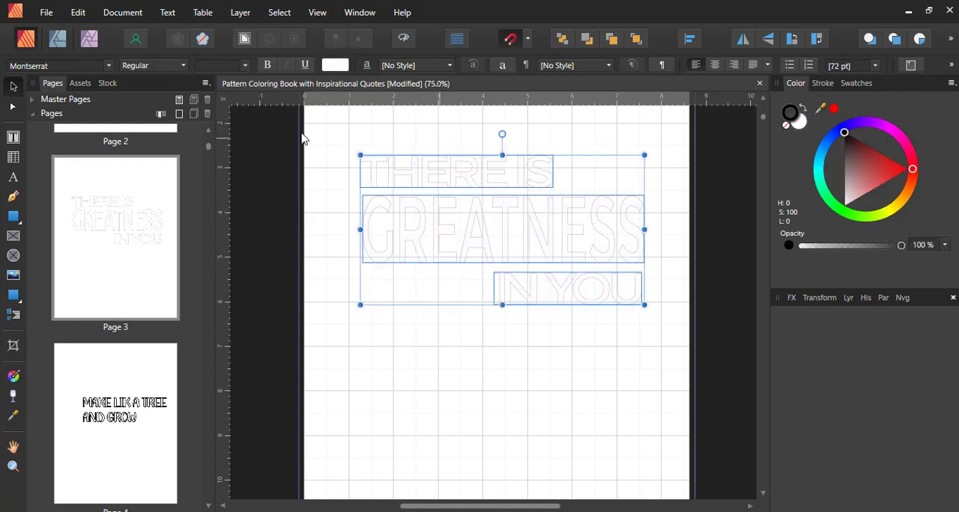
left_click(824, 85)
left_click_drag(816, 127, 841, 128)
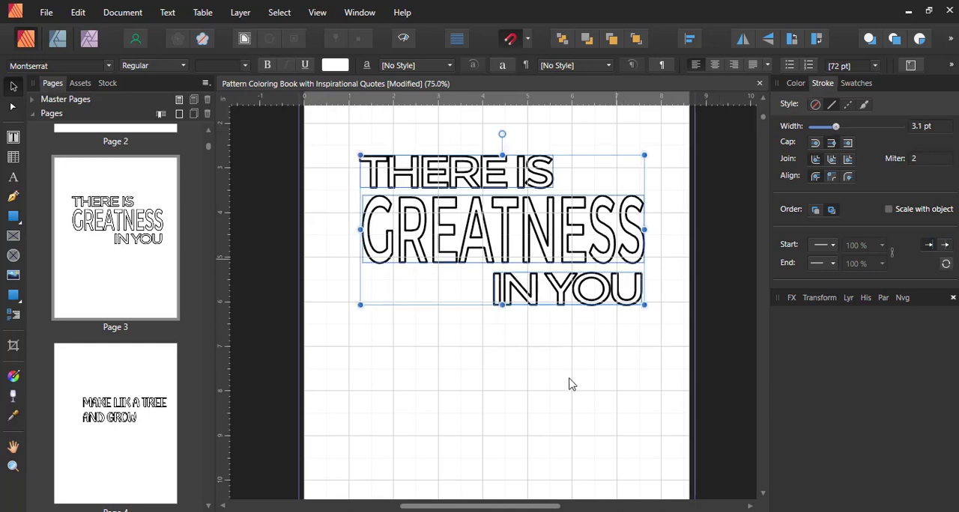
left_click(567, 385)
- Place water-clipart.svg from the inspirational pattern coloring images folder about 3 in wide above the right end of the quote, overlapping the end of "THERE IS"
scroll(567, 388, "up", 2)
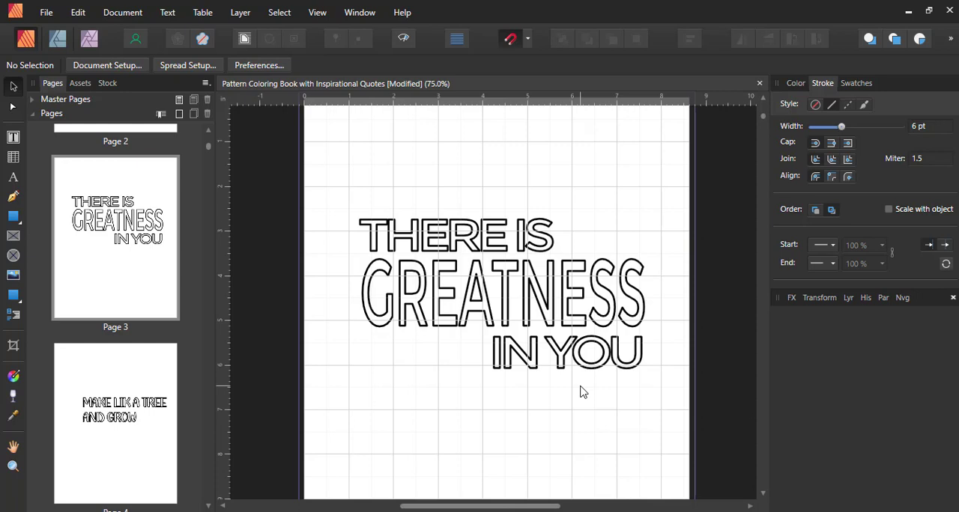
left_click_drag(552, 162, 648, 247)
left_click_drag(371, 339, 510, 422)
left_click(13, 277)
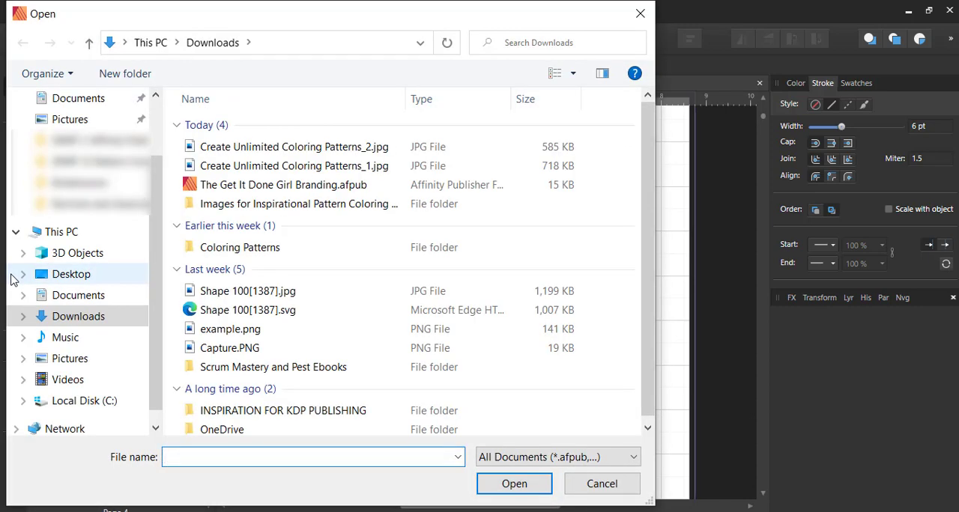
double_click(273, 250)
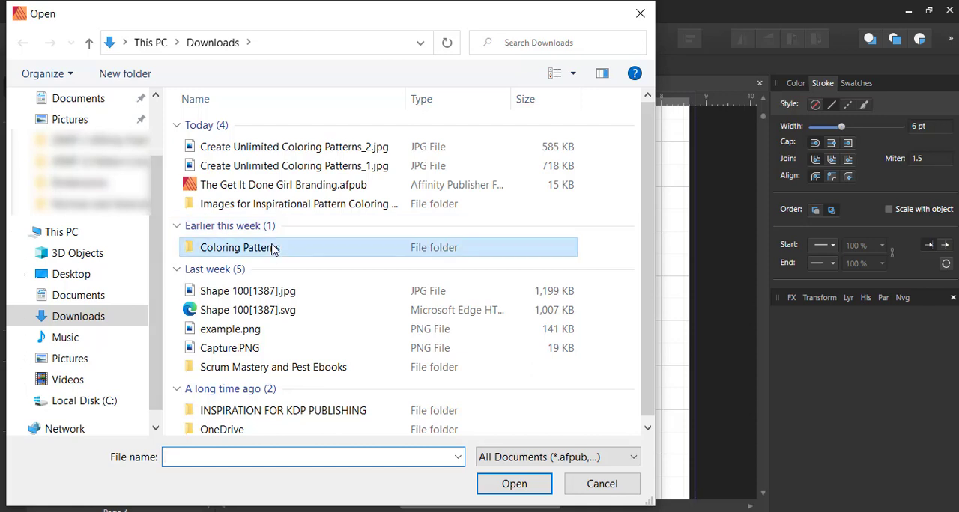
left_click(199, 47)
left_click(211, 207)
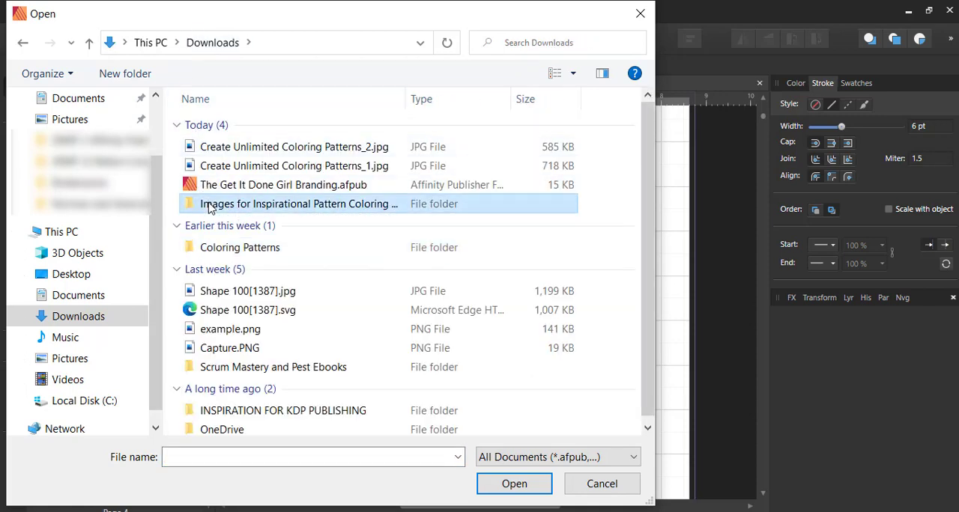
double_click(212, 208)
left_click(211, 147)
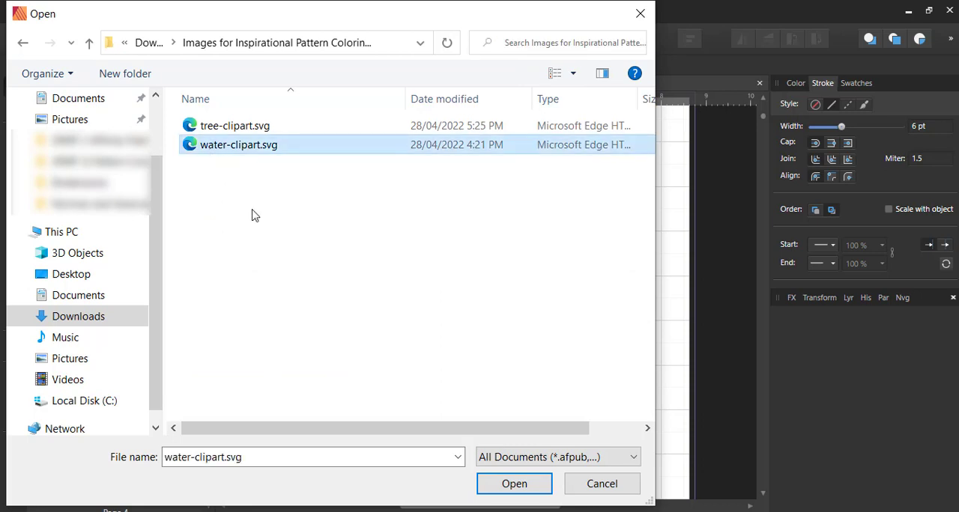
left_click(517, 486)
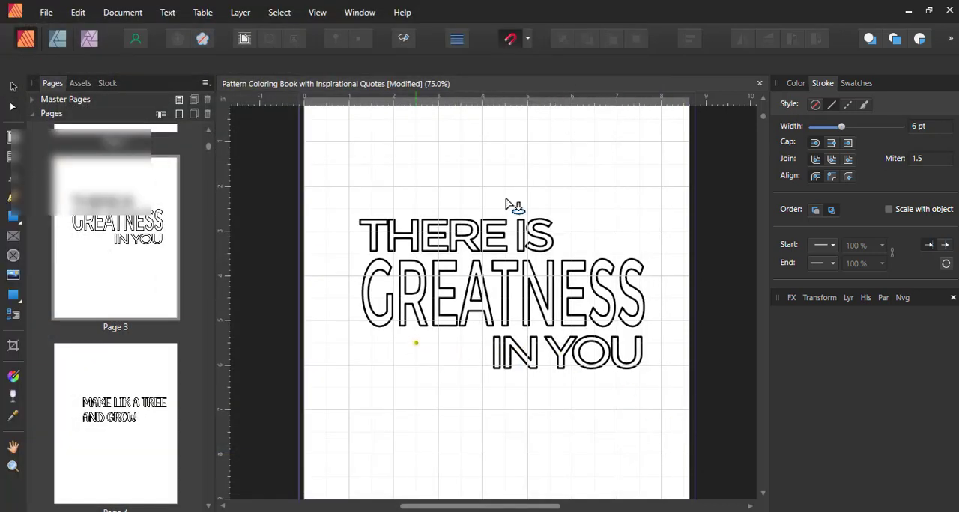
left_click_drag(551, 143, 622, 235)
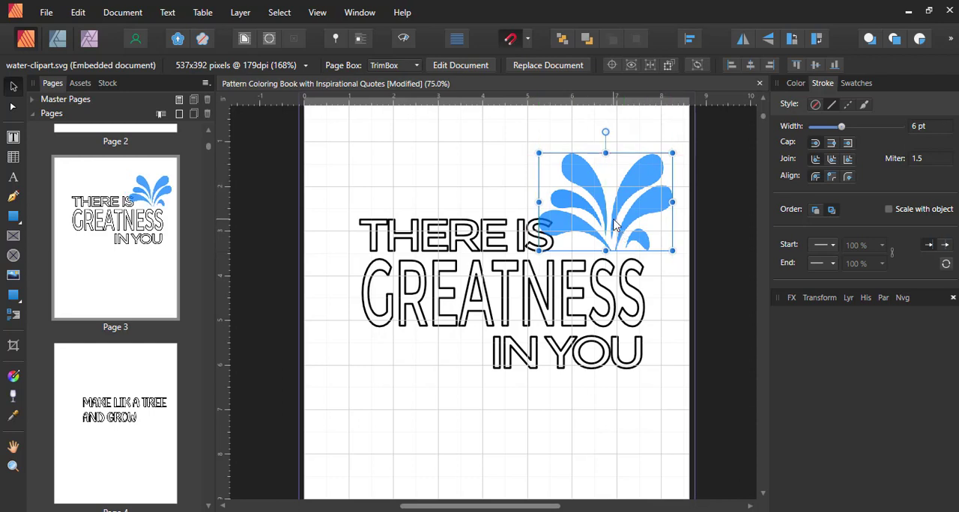
- Open the embedded water clipart for editing, and check the stroke width of the "THERE IS" line in the book document
double_click(614, 223)
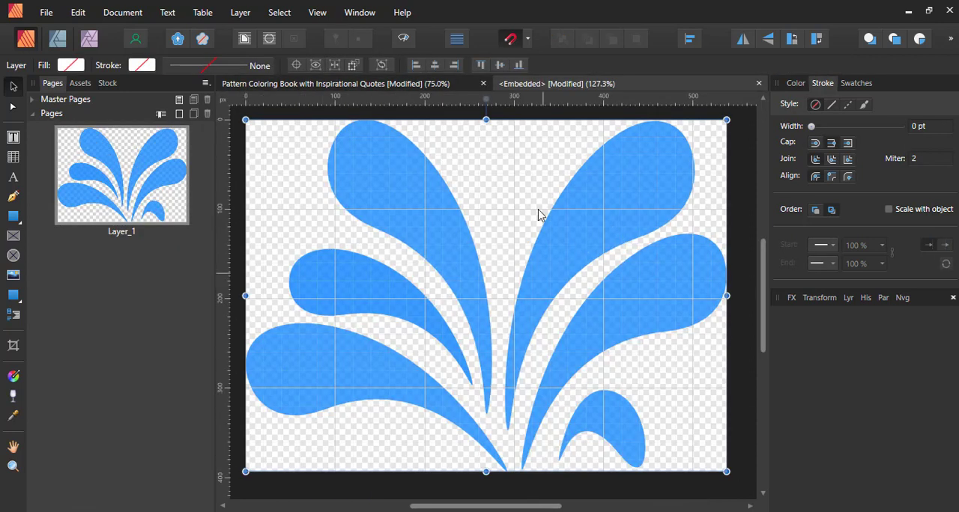
left_click(740, 223)
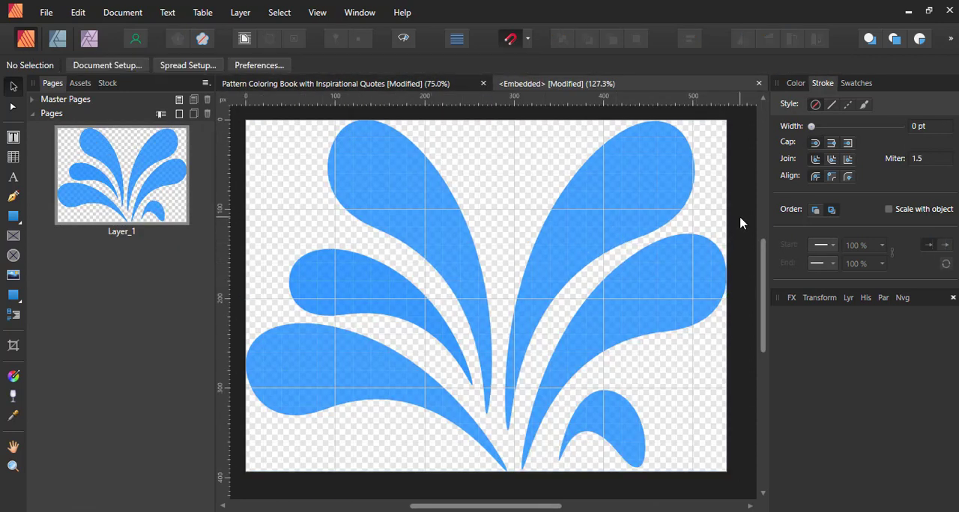
key("ctrl+a")
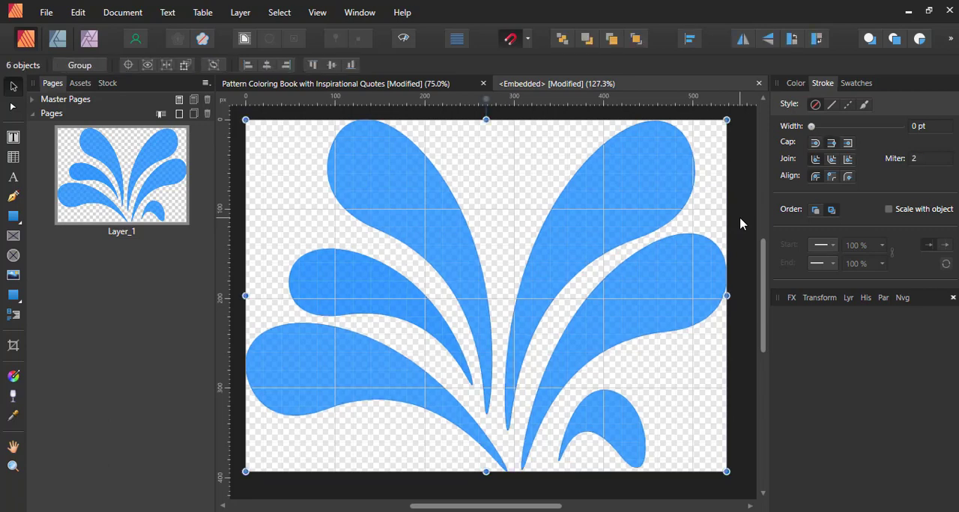
left_click(389, 88)
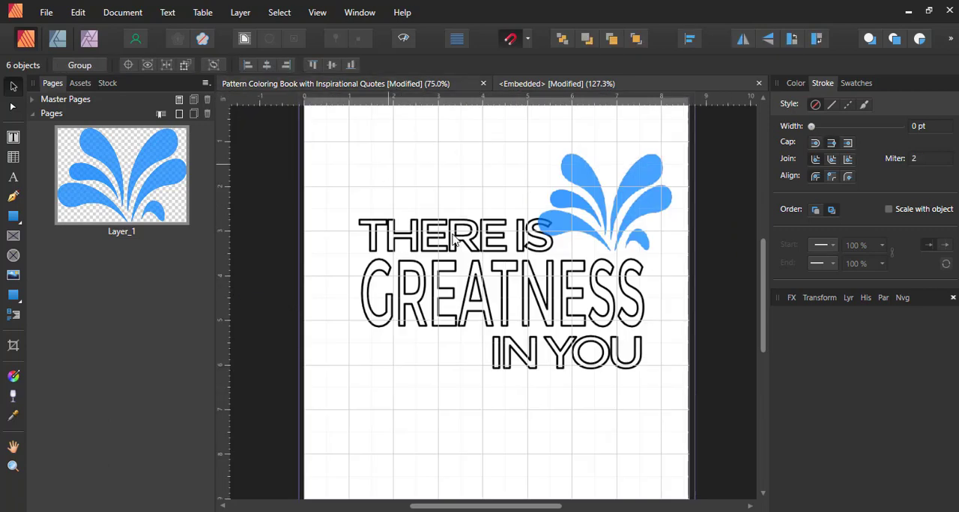
left_click(454, 238)
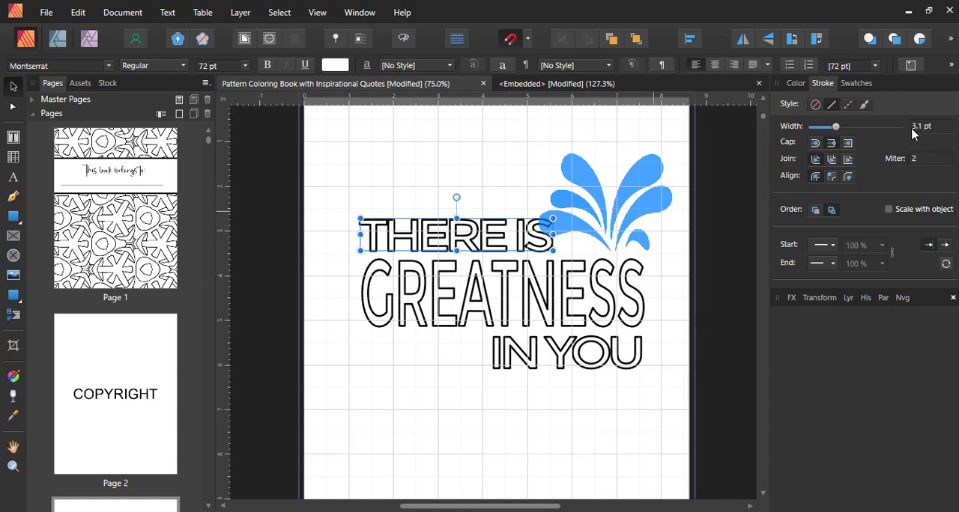
- Select all shapes in the embedded water clipart and change their fill colour to white
left_click(544, 84)
key("ctrl+a")
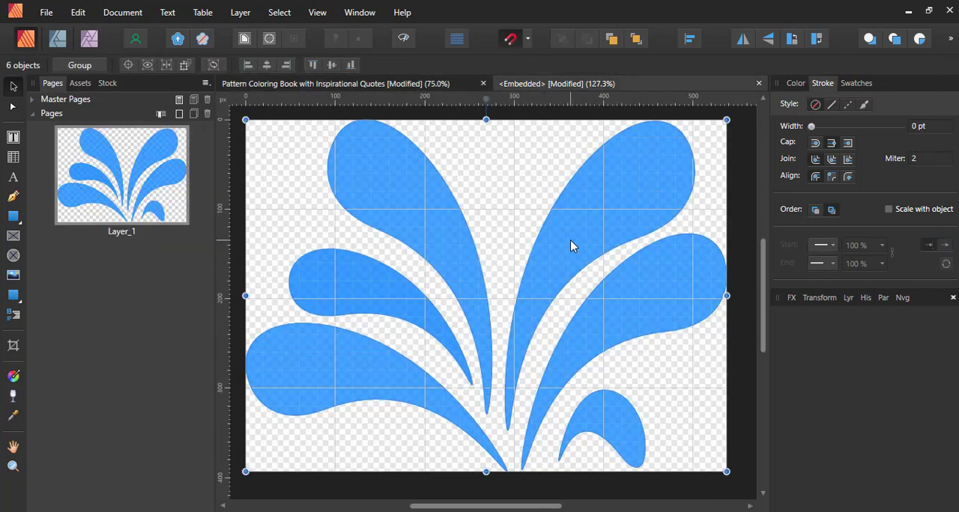
left_click(798, 85)
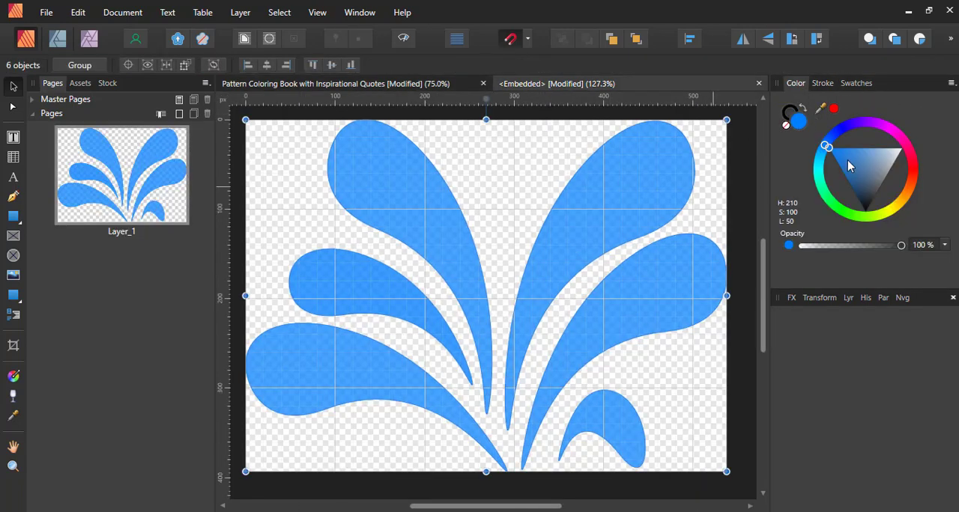
mouse_move(847, 159)
left_mouse_down()
mouse_move(906, 159)
mouse_move(924, 145)
left_mouse_up()
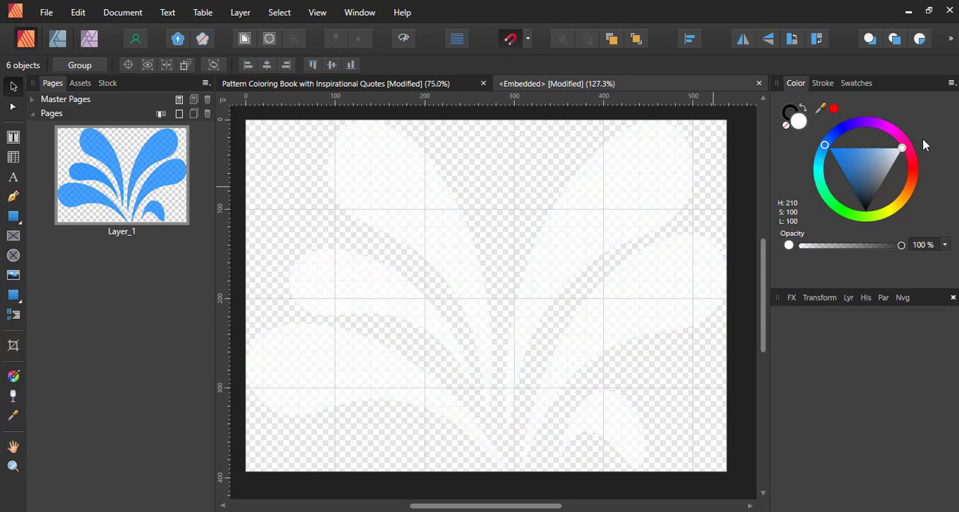
- Give the selected clipart shapes a black stroke 3 pt wide
left_click(790, 112)
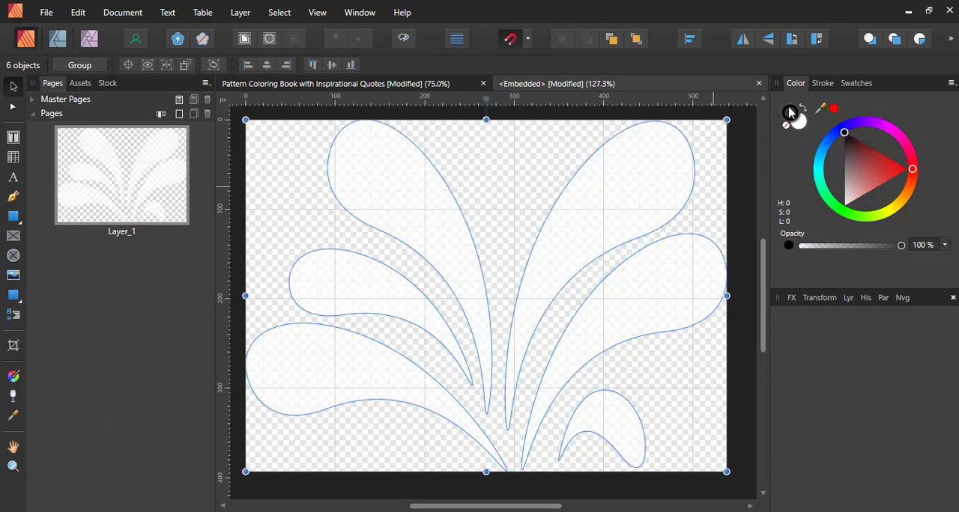
left_click(823, 85)
left_click(916, 129)
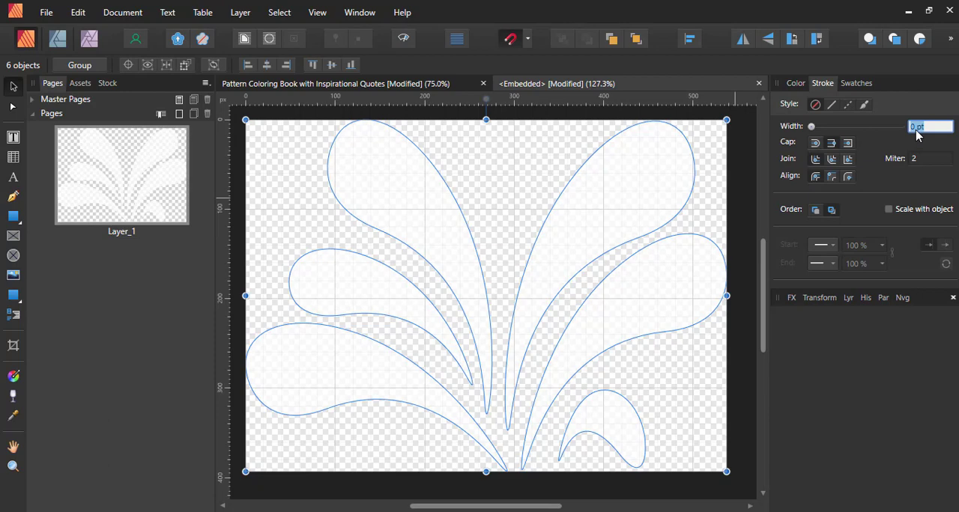
type("3")
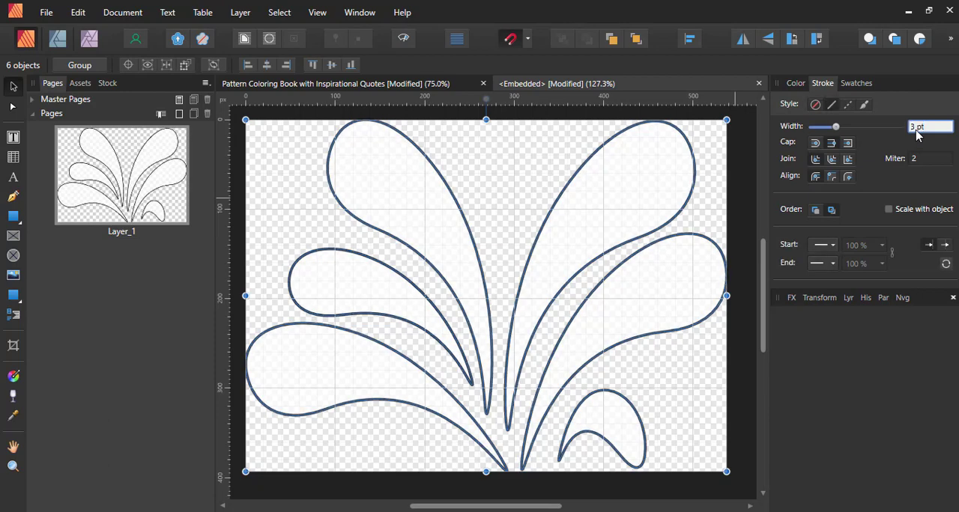
- Compare the clipart outline with the lettering on the book page, and raise the stroke width of the clipart shapes to 9 pt
left_click(438, 89)
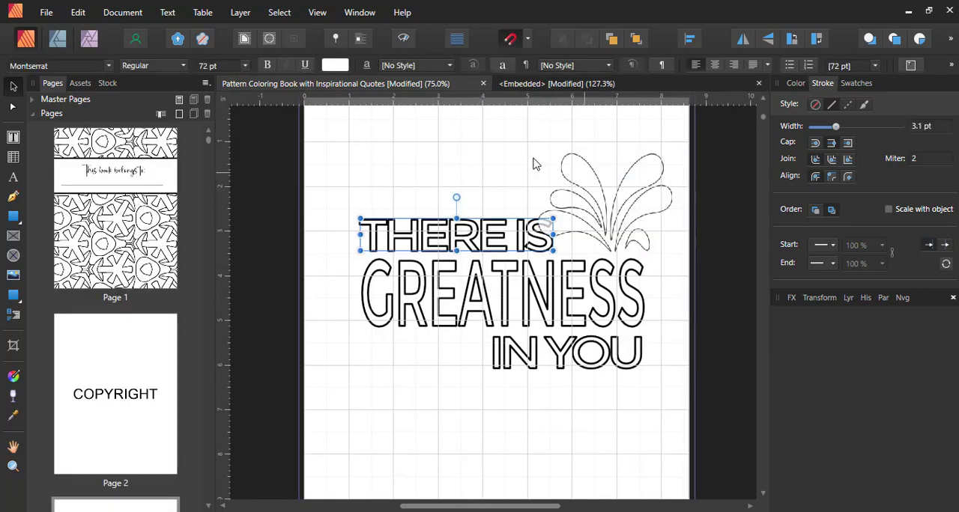
left_click(545, 84)
left_click(931, 127)
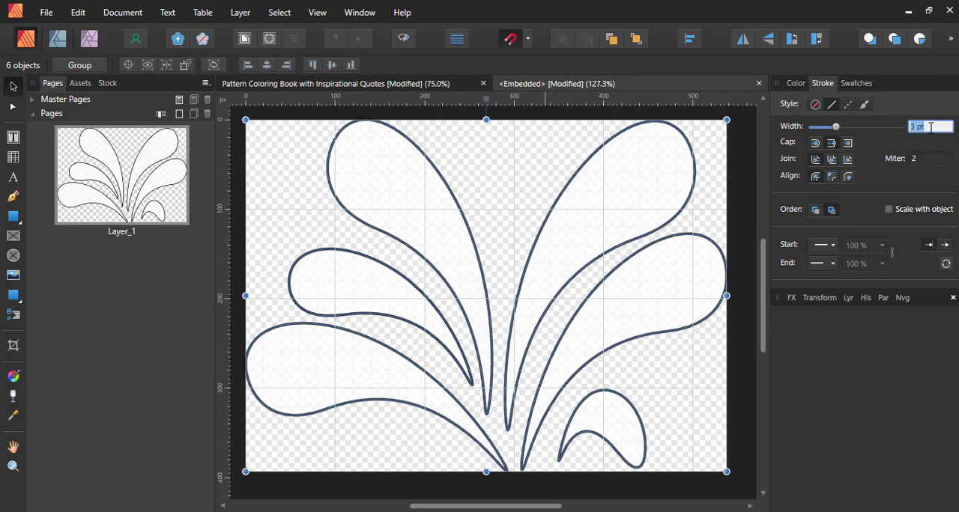
key("Up")
key("Up")
key("Up")
key("Up")
key("Up")
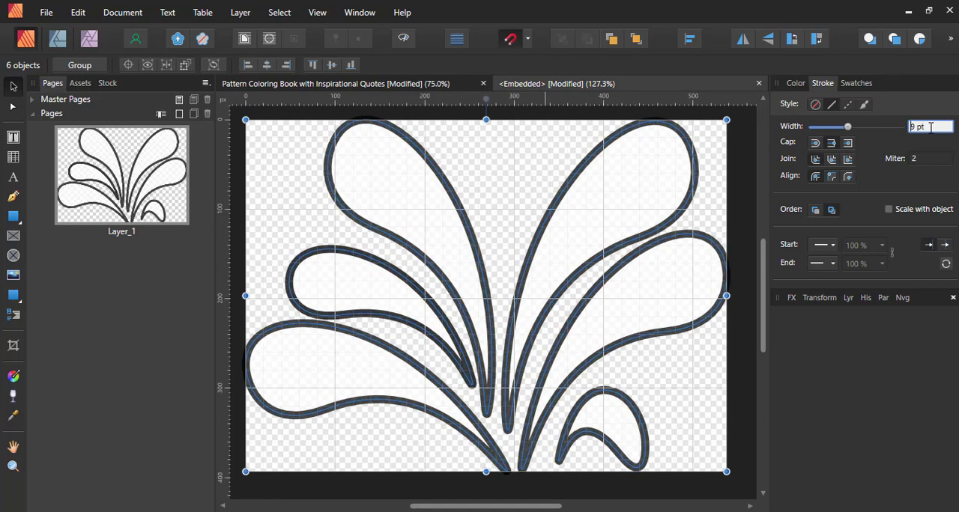
- Set the clipart shapes' stroke width to 10 pt, and reposition the clipart beside the "THERE IS" line in the book document
left_click(421, 85)
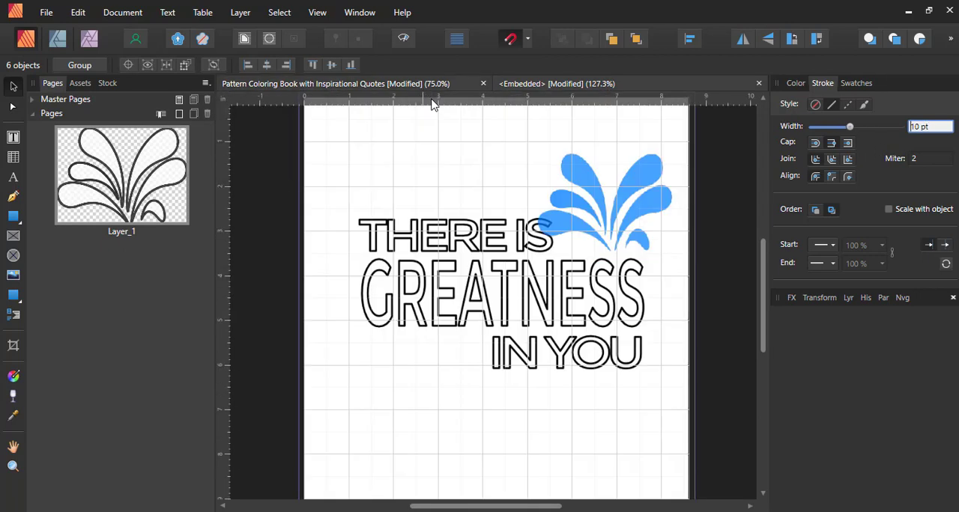
left_click(625, 207)
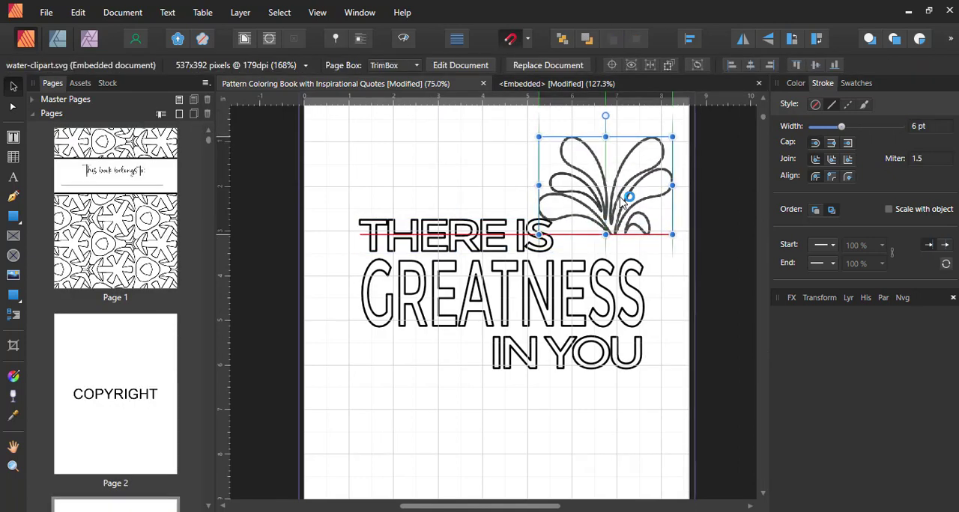
left_click_drag(621, 202, 621, 221)
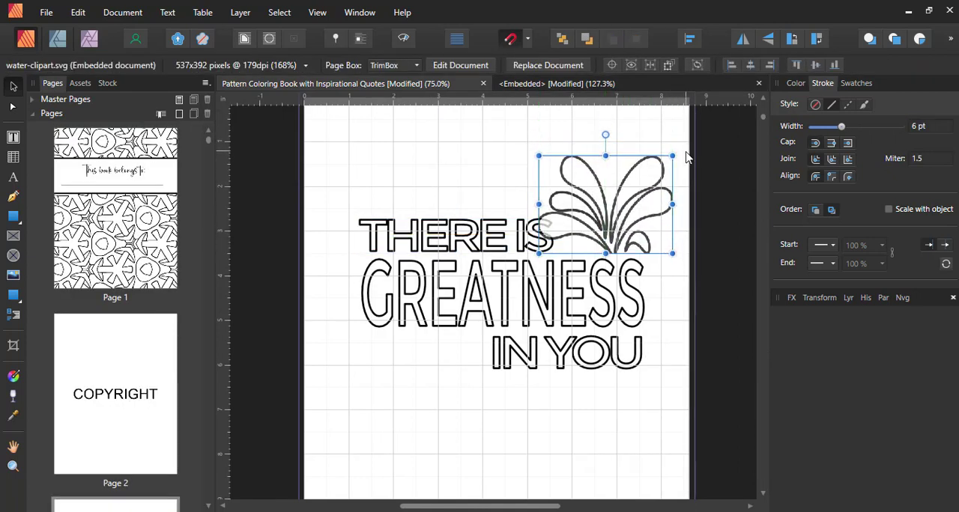
- Stretch the "THERE IS" line taller to about 93.4 pt and "IN YOU" to about 93.5 pt, and narrow both lines
left_click(467, 224)
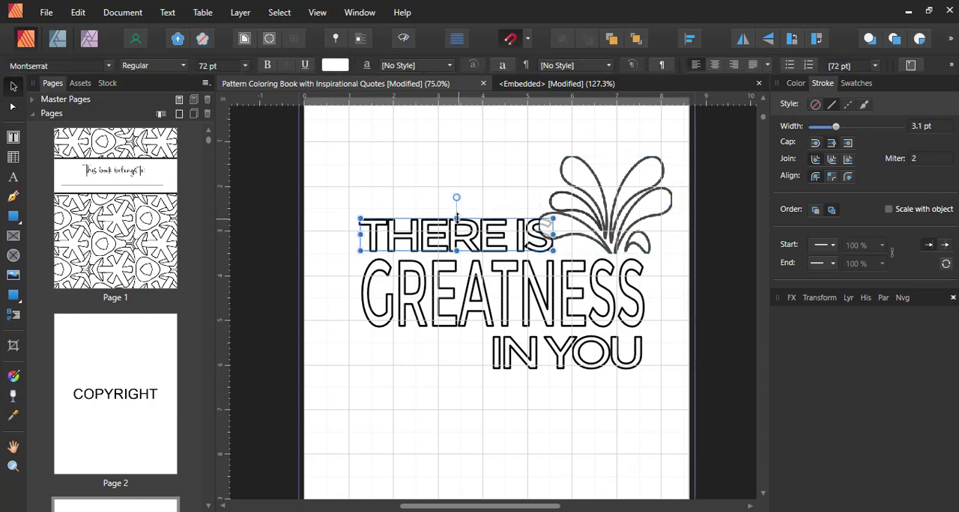
left_click_drag(456, 218, 455, 210)
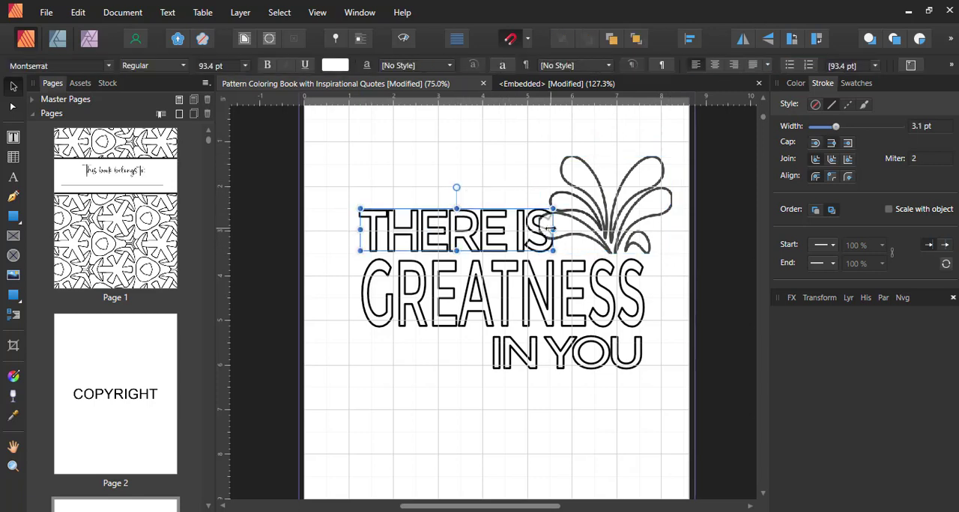
left_click_drag(551, 230, 528, 229)
left_click(565, 364)
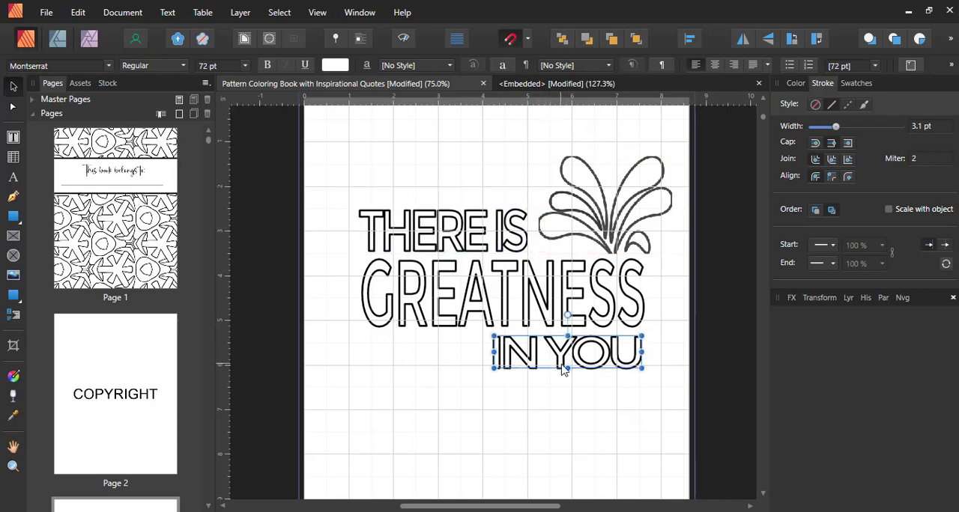
left_click_drag(567, 368, 570, 378)
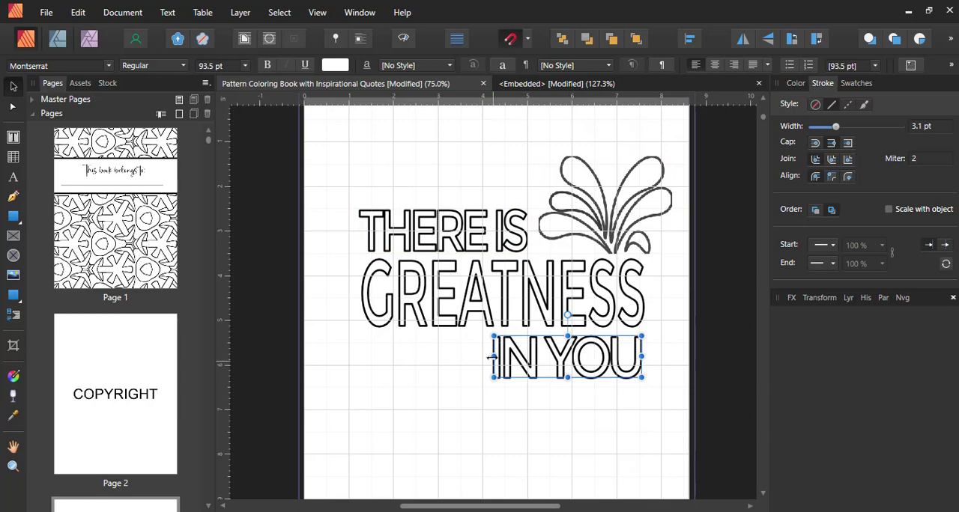
left_click_drag(503, 357, 502, 356)
- Duplicate the water clipart beneath "GREATNESS" beside "IN YOU", and rotate the copy 180 degrees so it hangs from the word
left_click(607, 194)
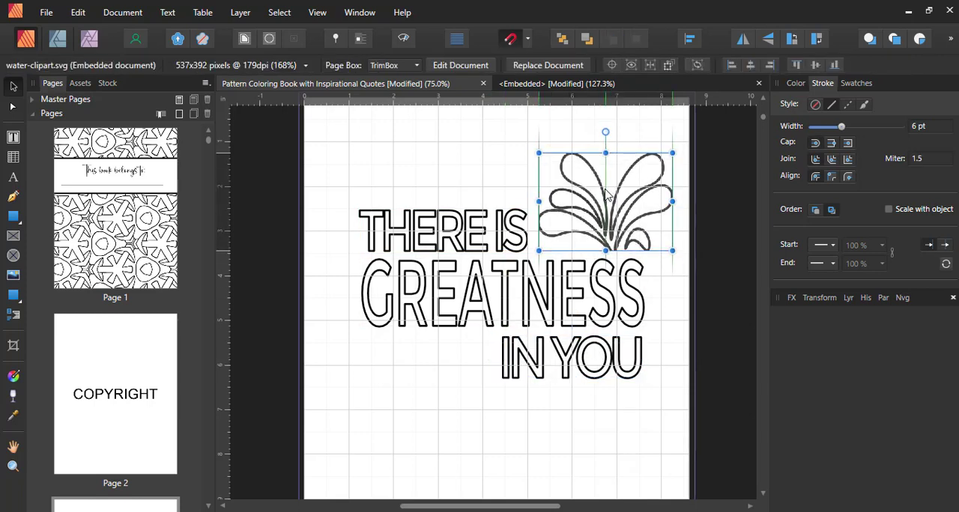
left_click_drag(607, 194, 429, 379)
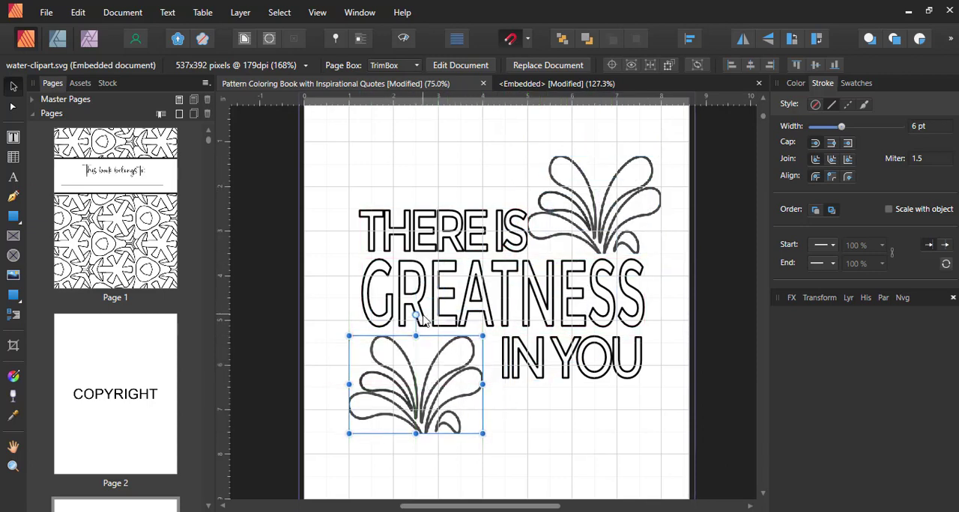
left_click_drag(417, 316, 413, 442)
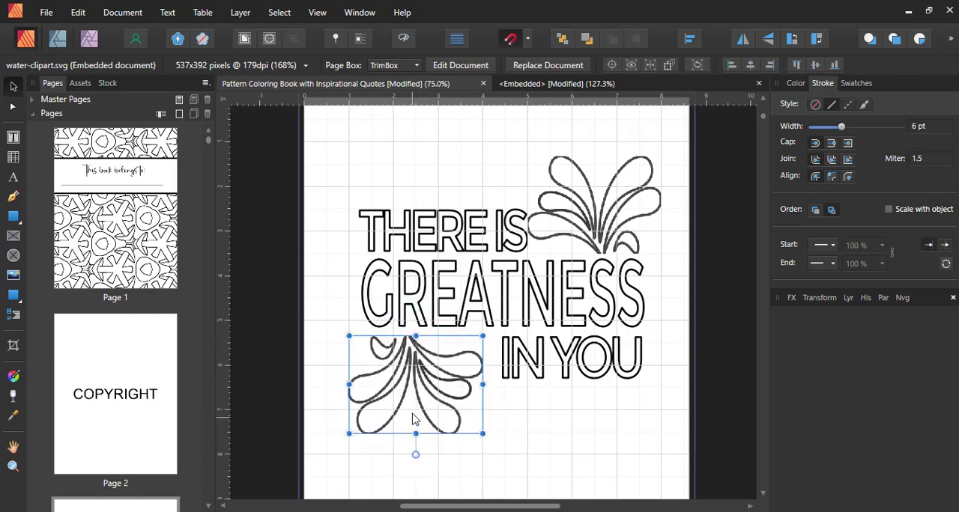
left_click_drag(408, 394, 418, 392)
- Lower the upper clipart until it meets the "GREATNESS" line, and hide the page grid
left_click(610, 225)
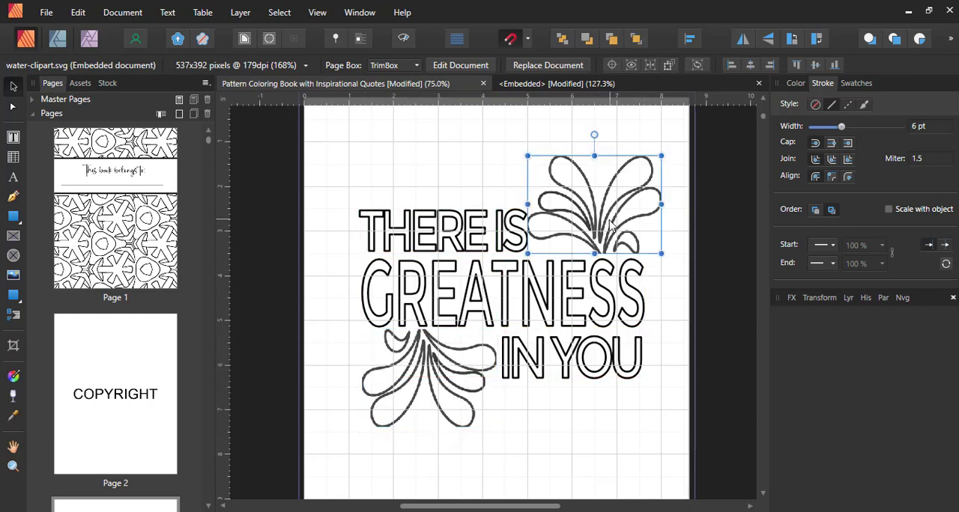
left_click_drag(610, 228, 612, 231)
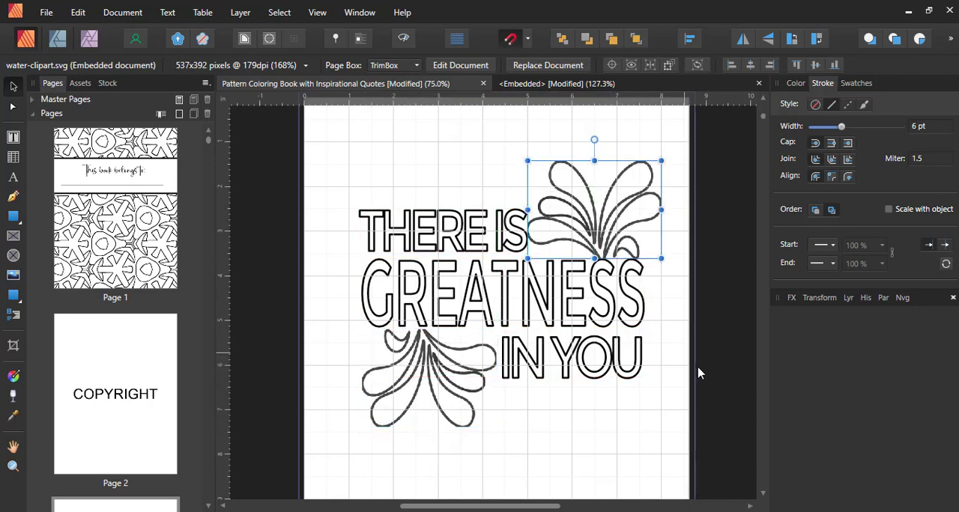
left_click(698, 373)
key("ctrl+apostrophe")
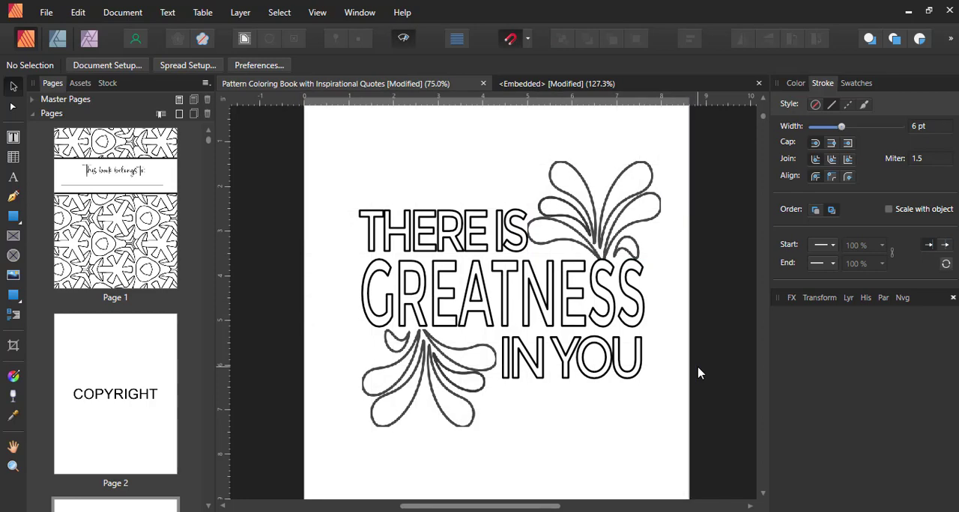
- Group the three quote lines and both water clipart pieces on page 3
scroll(392, 210, "up", 2)
left_click_drag(289, 188, 764, 460)
scroll(722, 370, "down", 5)
scroll(723, 371, "up", 6)
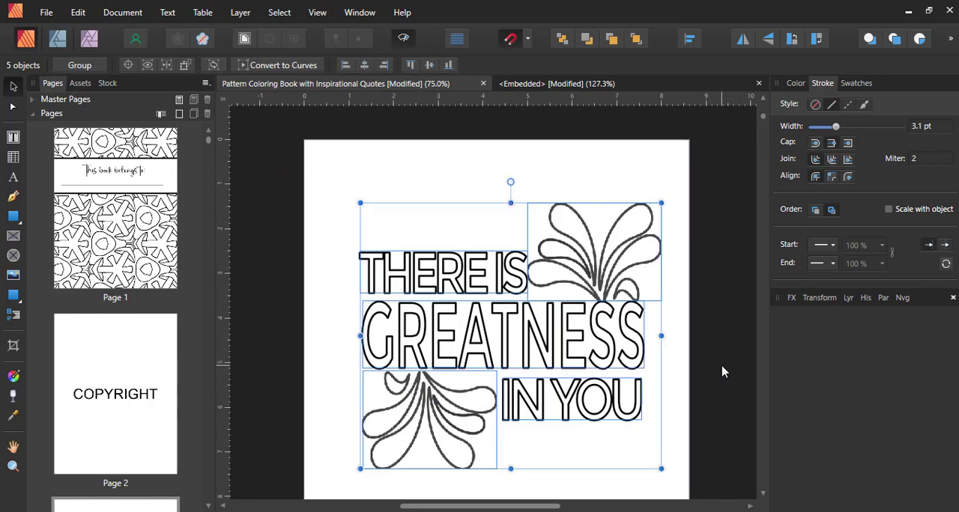
right_click(458, 317)
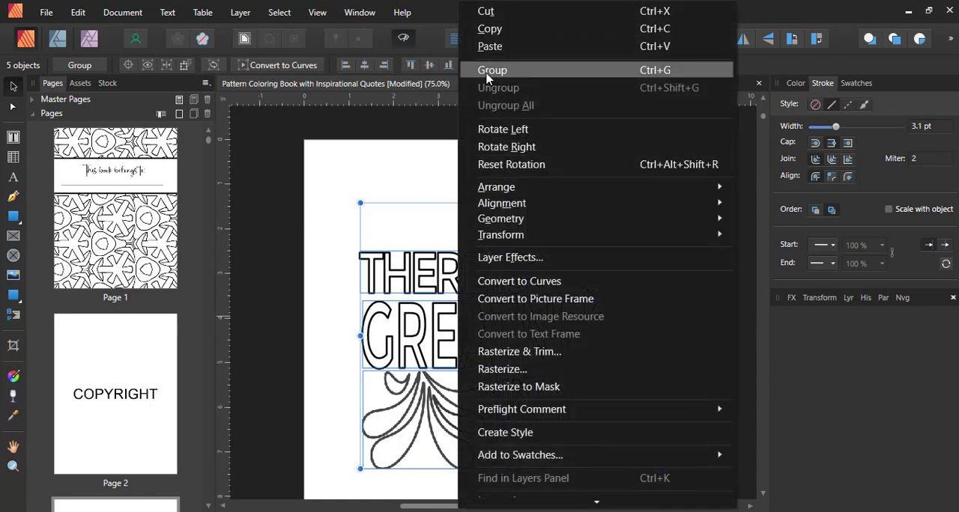
left_click(489, 70)
- Copy the quote group, paste it onto the pattern on page 5, and move it slightly lower
scroll(465, 278, "down", 3)
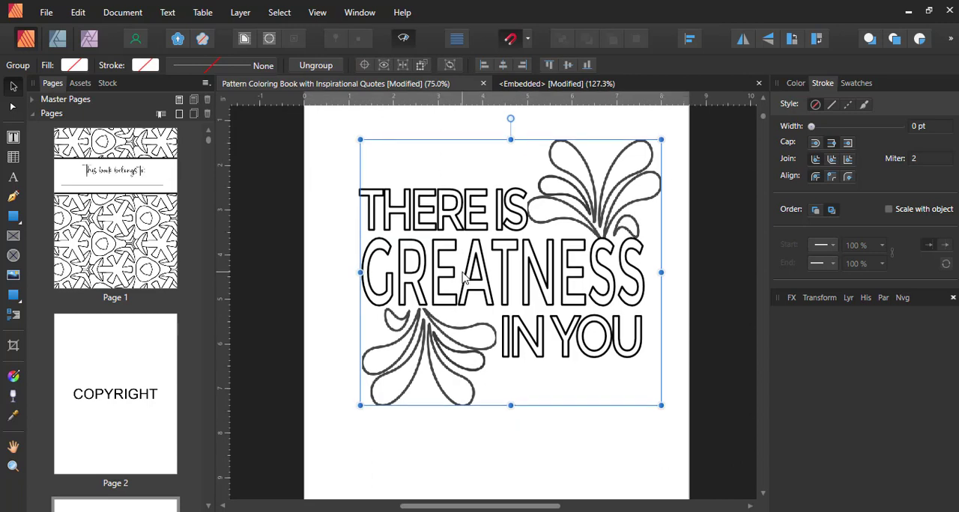
scroll(383, 288, "up", 1)
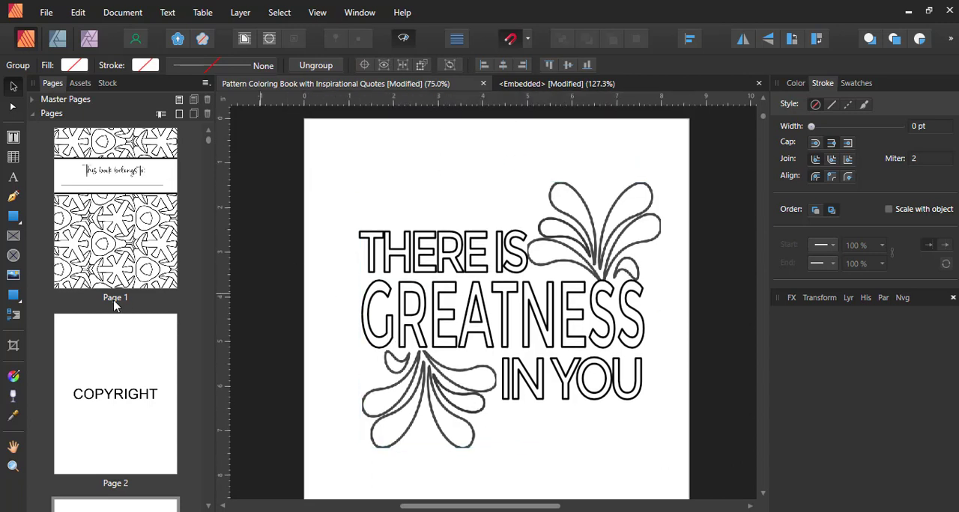
scroll(261, 307, "down", 4)
left_click(142, 353)
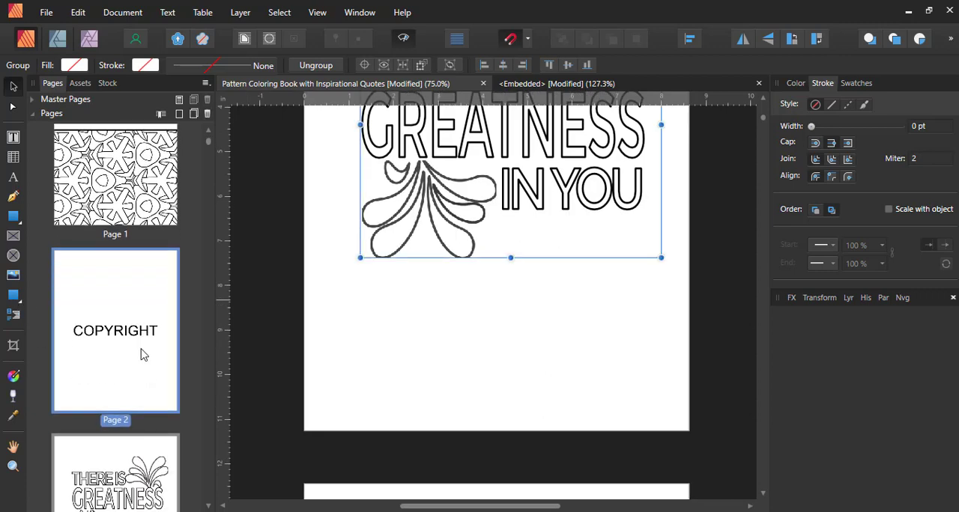
scroll(141, 354, "down", 8)
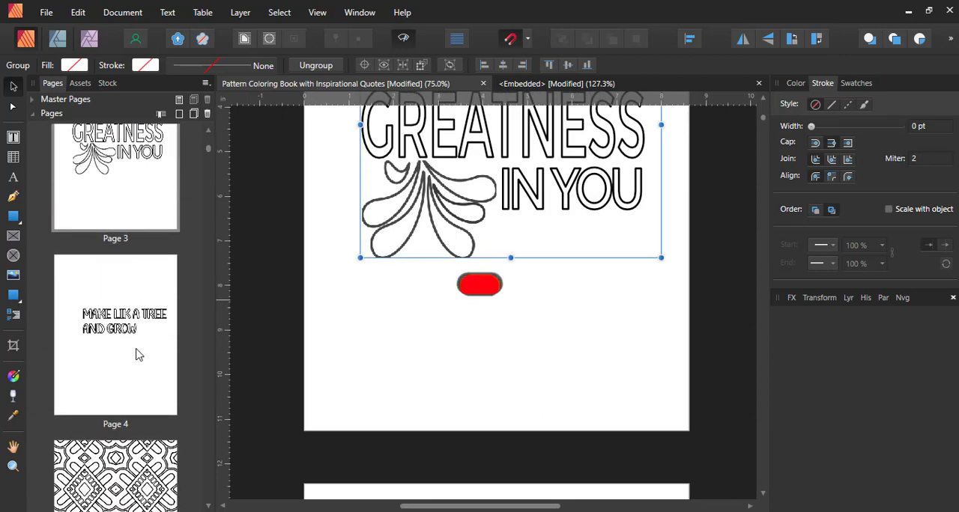
scroll(136, 355, "down", 3)
double_click(137, 354)
key("ctrl+v")
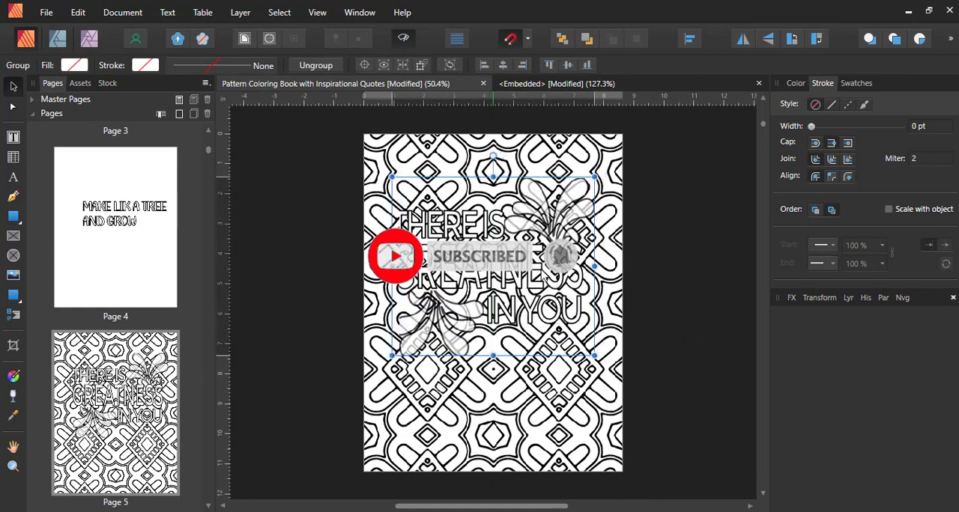
left_click_drag(549, 274, 544, 281)
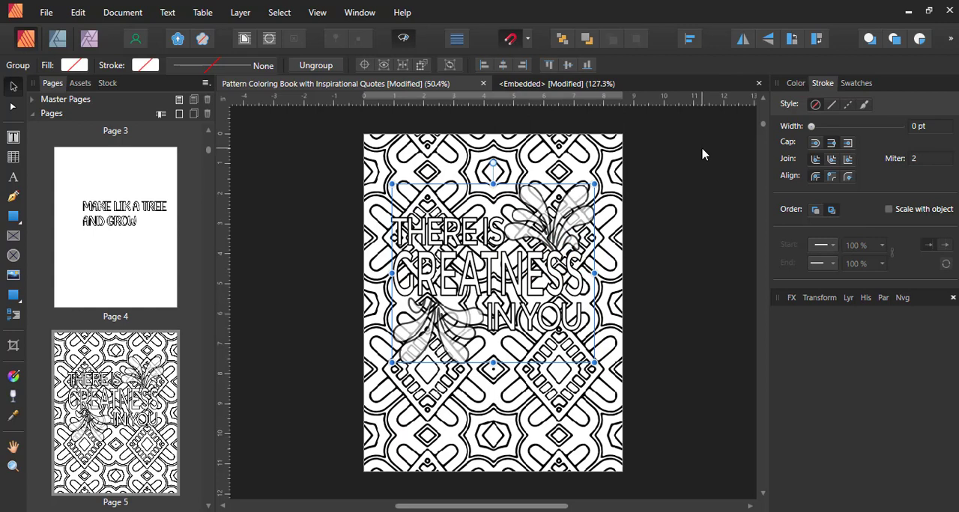
- Add an Outline effect with a 100 px radius to the quote group, and shift the group slightly across the pattern
left_click(820, 297)
left_click(794, 298)
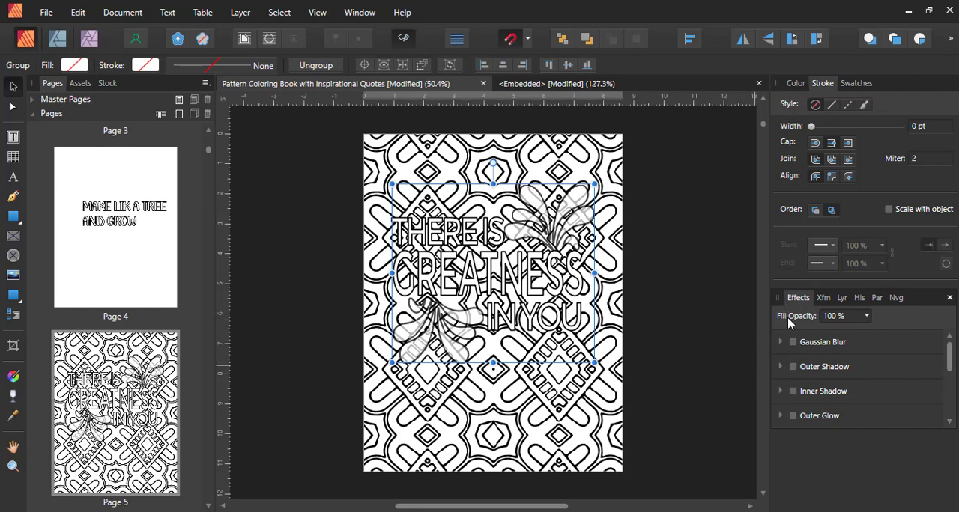
scroll(825, 401, "down", 4)
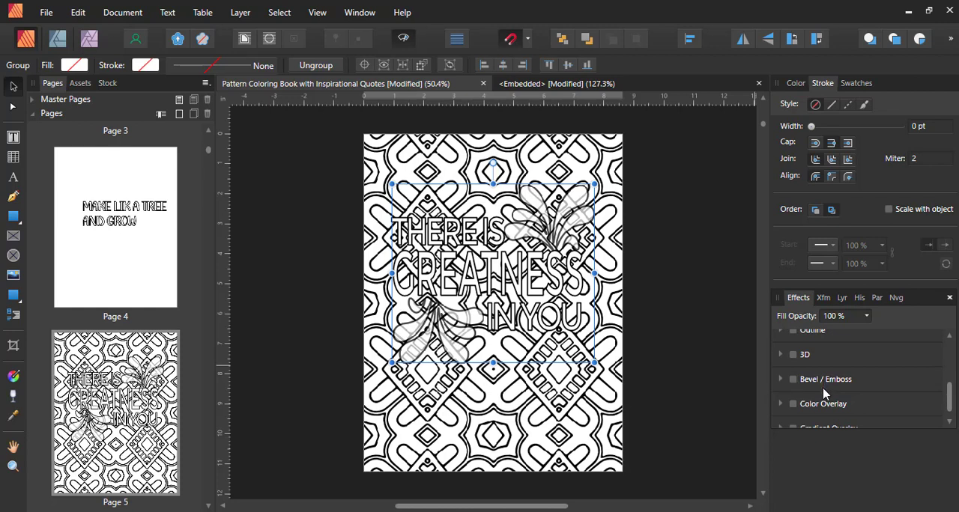
scroll(809, 395, "down", 1)
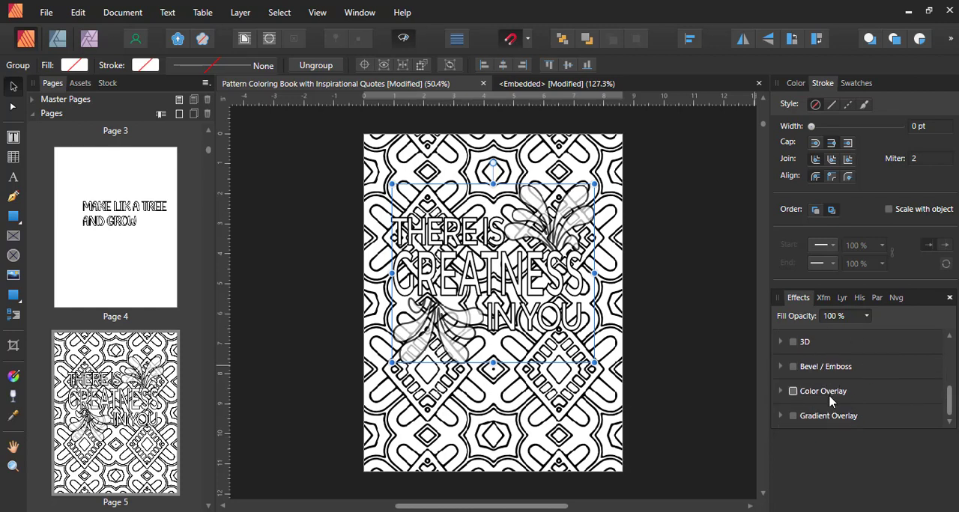
scroll(824, 407, "up", 3)
scroll(820, 407, "down", 1)
scroll(805, 401, "up", 1)
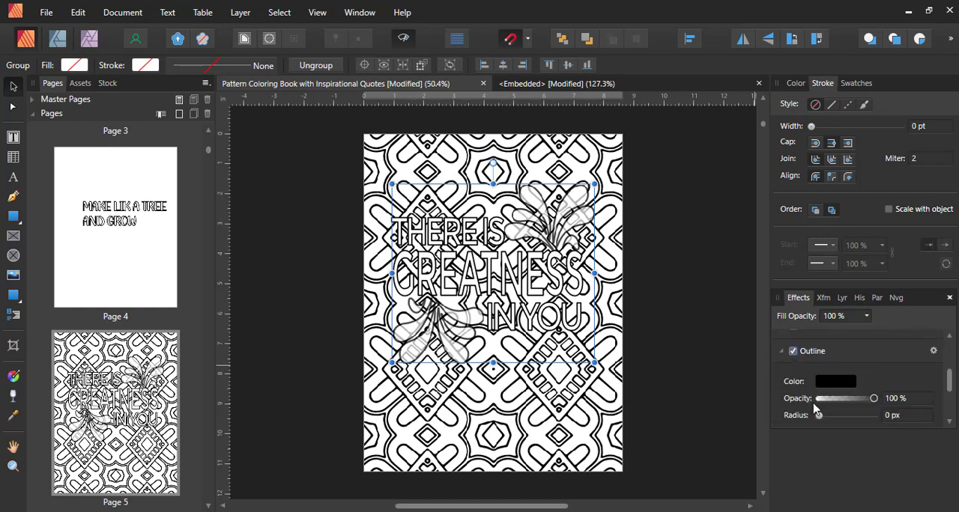
left_click_drag(820, 419, 876, 417)
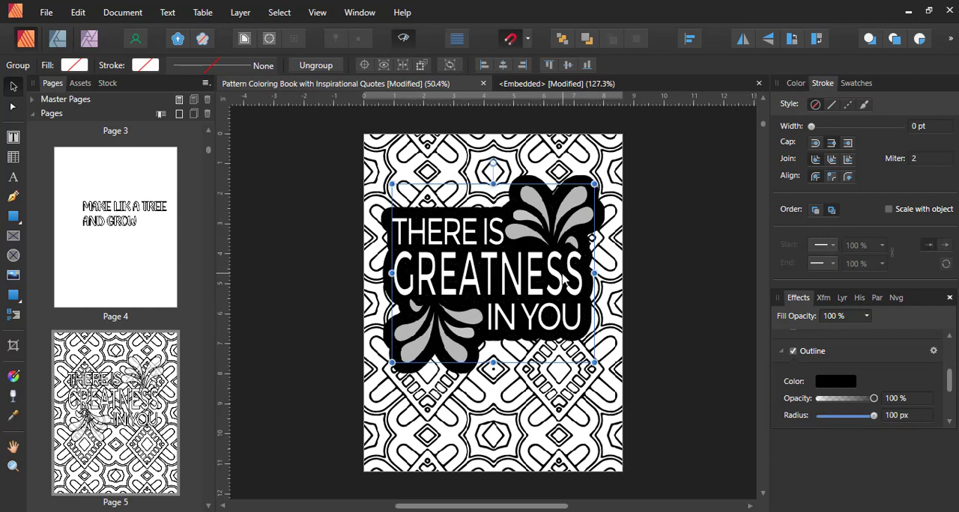
left_click_drag(565, 282, 571, 286)
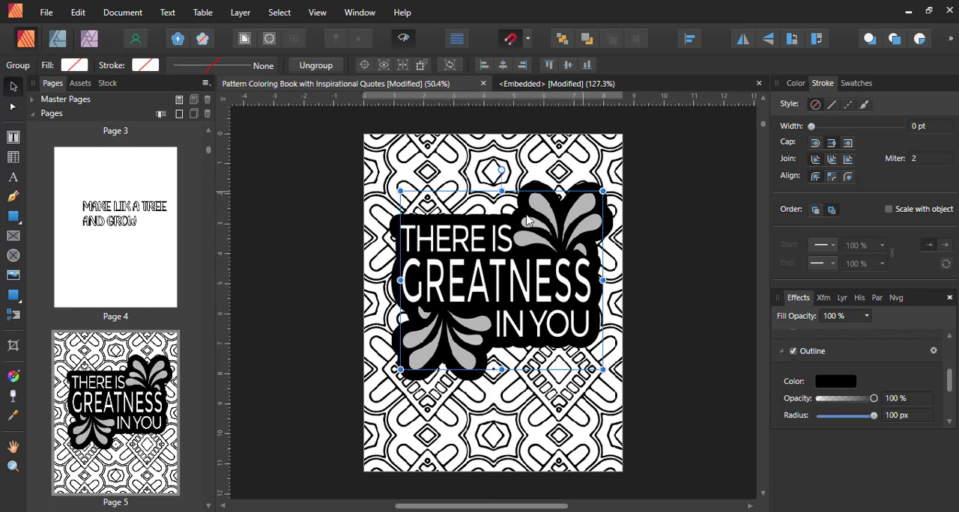
- Select the upper water clipart inside the group and check its own outline effect settings
left_click(589, 220)
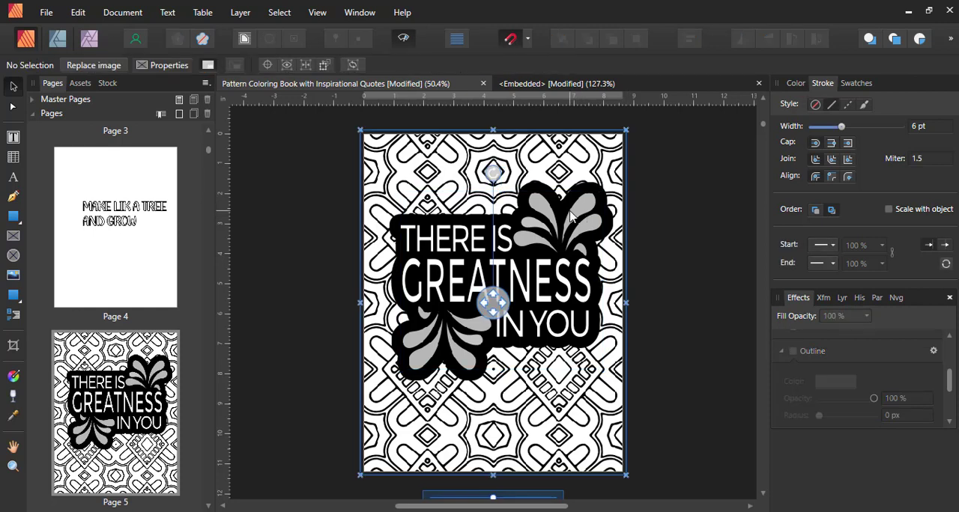
left_click(571, 218)
left_click(571, 217)
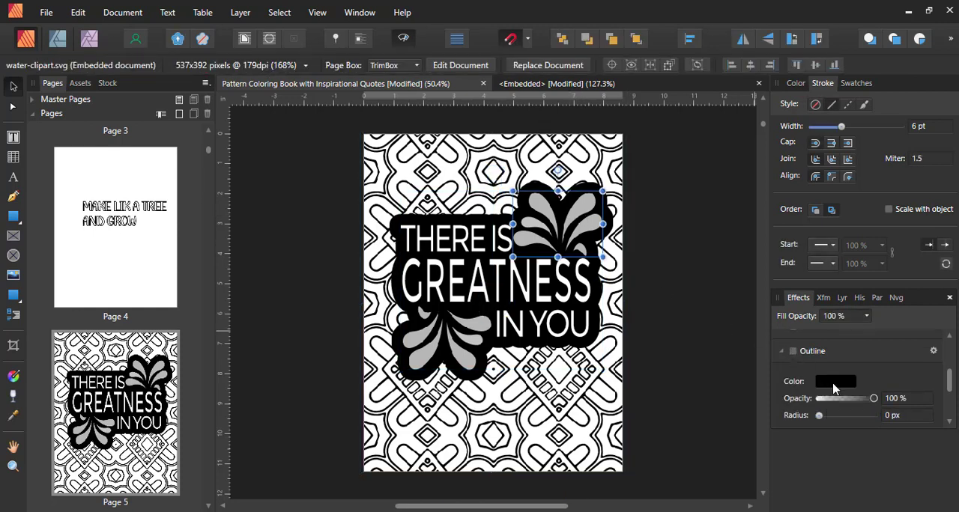
left_click(682, 223)
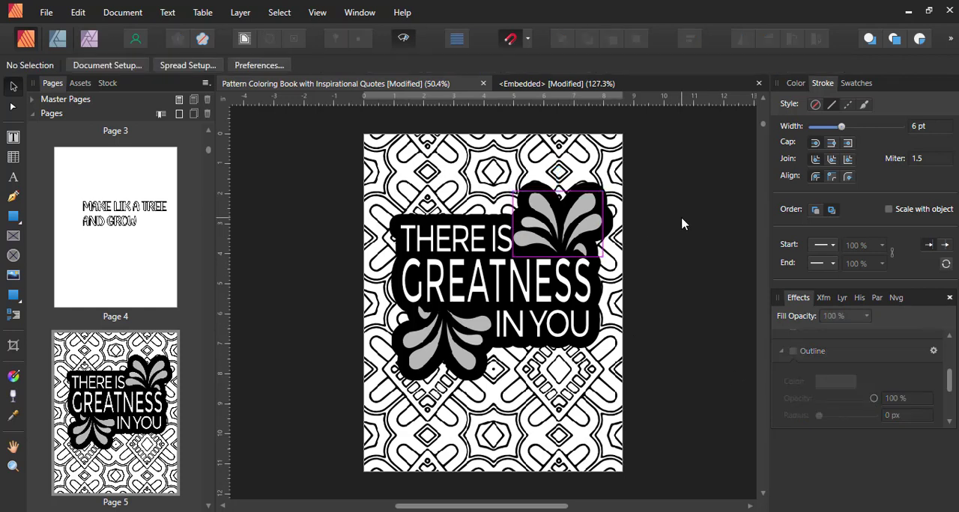
- Check the embedded clipart document, and change the outline effect colour of the whole quote group to white
left_click(549, 227)
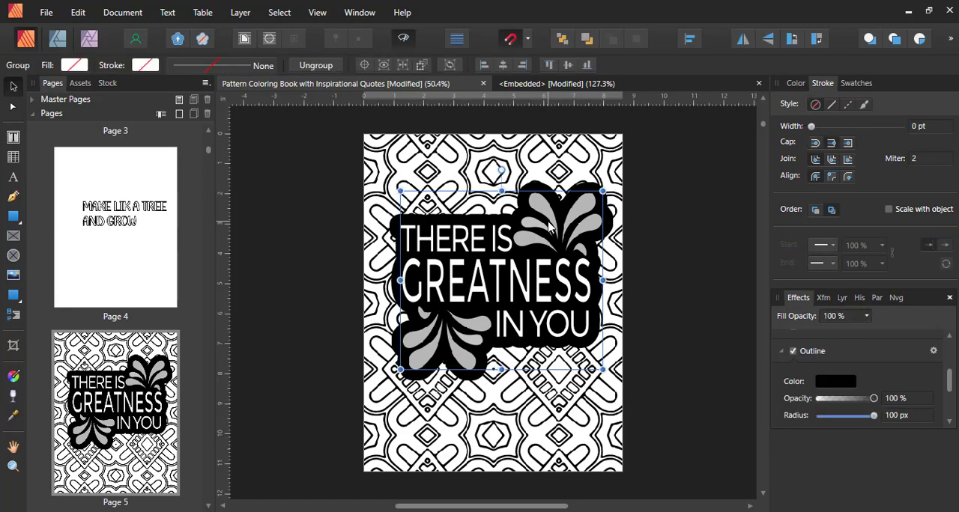
left_click(612, 85)
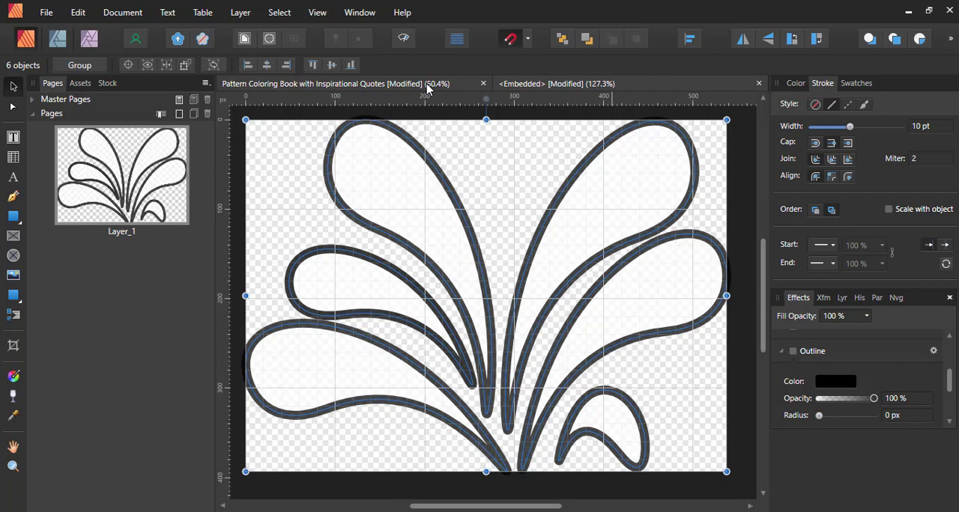
left_click(428, 89)
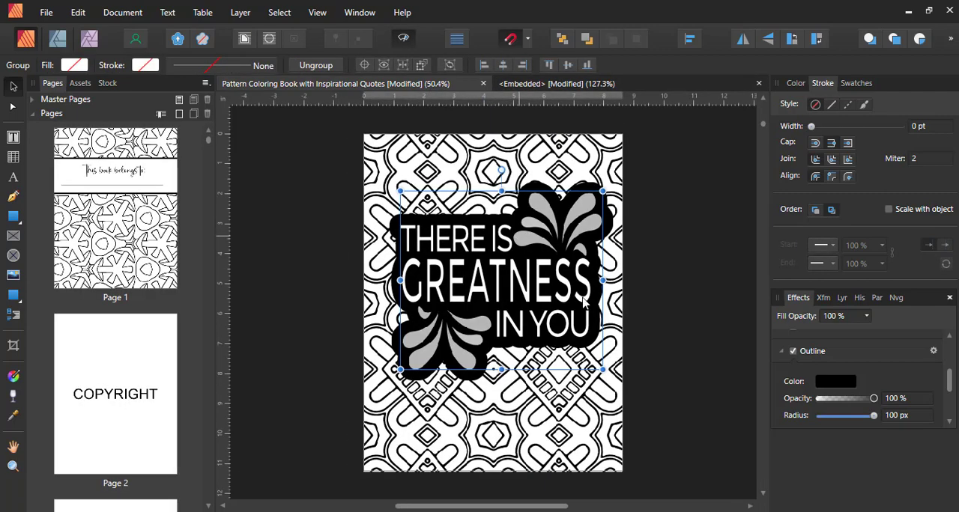
left_click(836, 382)
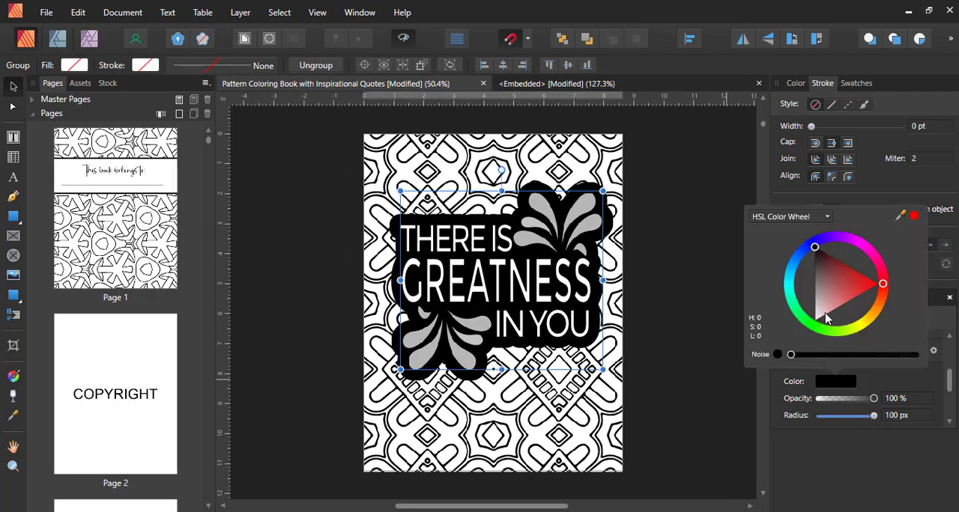
left_click_drag(822, 274, 806, 359)
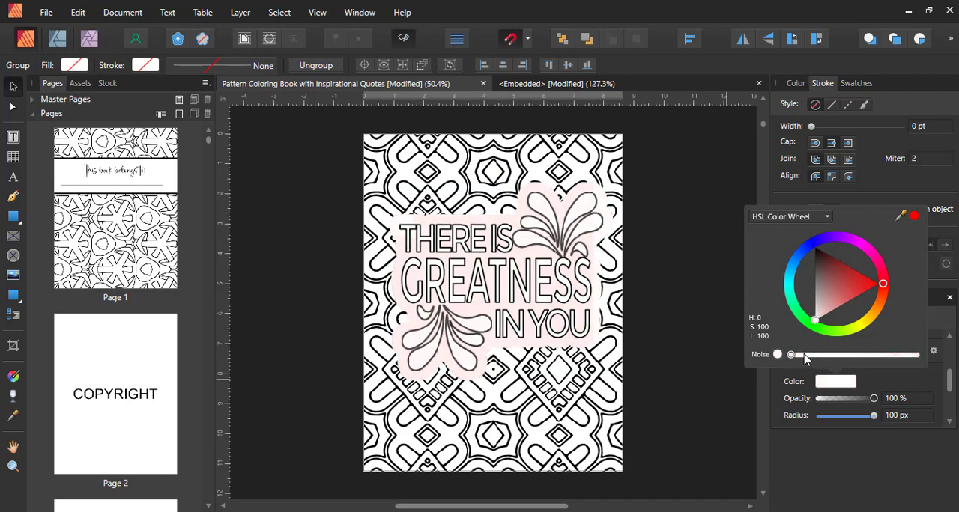
- Inspect the quote group's white outline against the page 5 pattern at 100% zoom
left_click(695, 370)
left_click(696, 367)
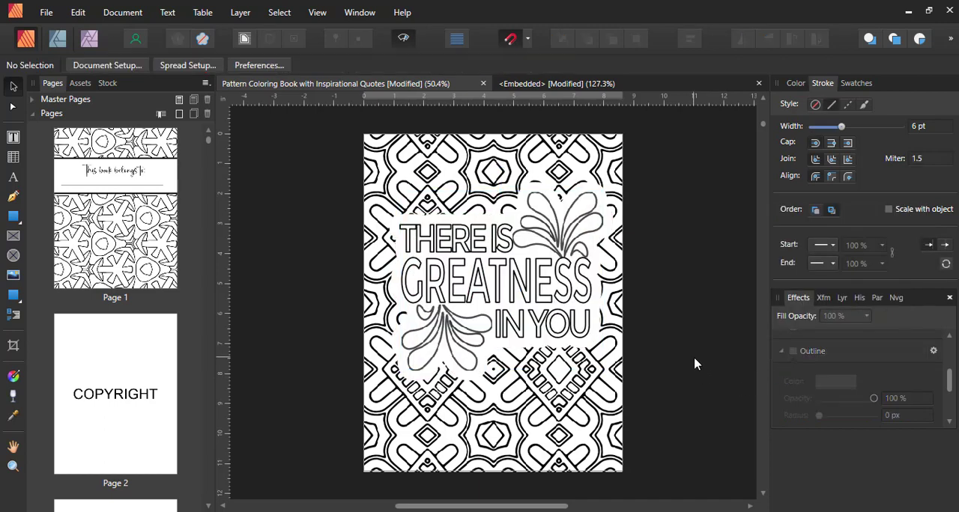
left_click(801, 378)
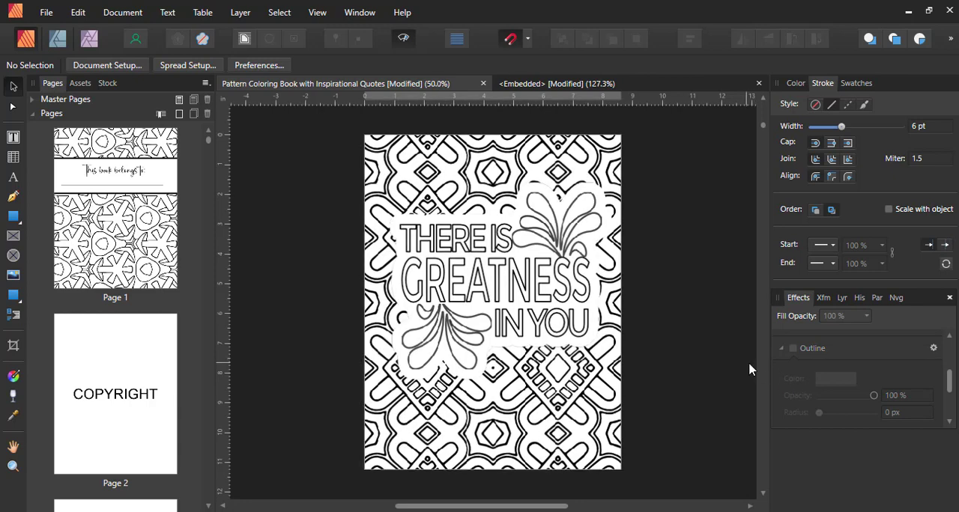
key("ctrl+1")
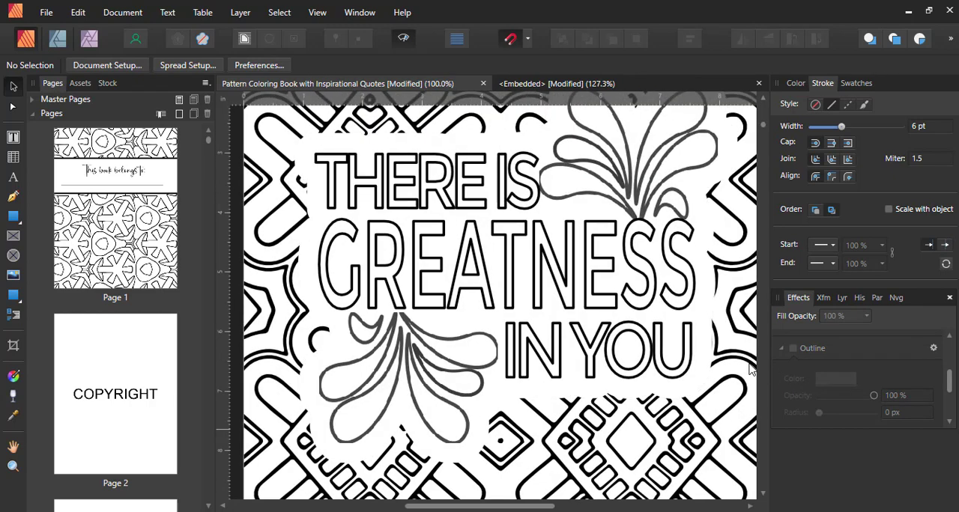
key("ctrl+minus")
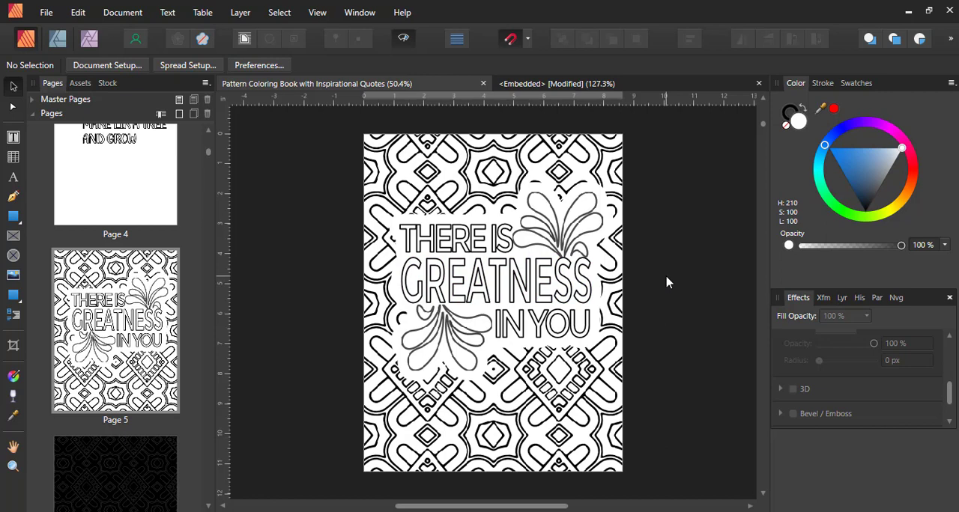
- Change the outline effect colour of the quote group on page 5 to black and inspect it against the pattern
left_click(512, 281)
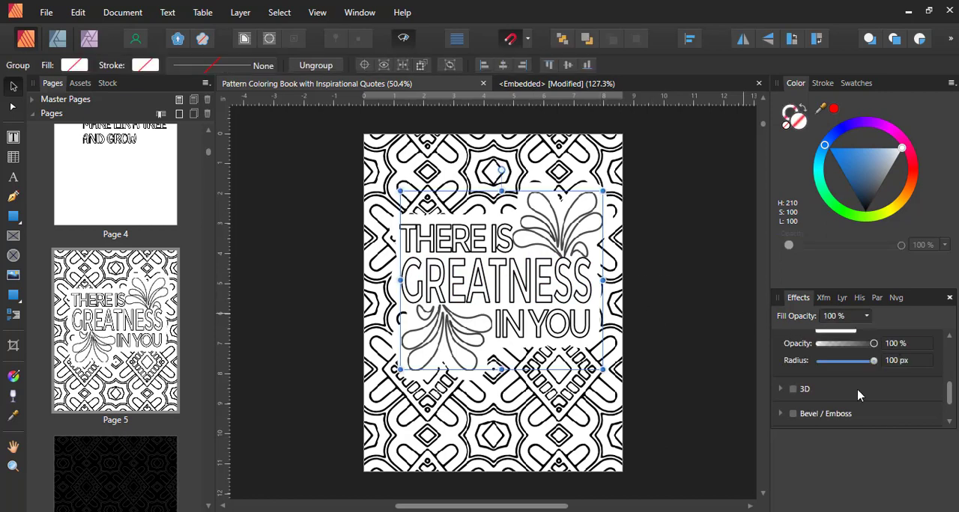
scroll(857, 396, "up", 3)
scroll(794, 410, "down", 1)
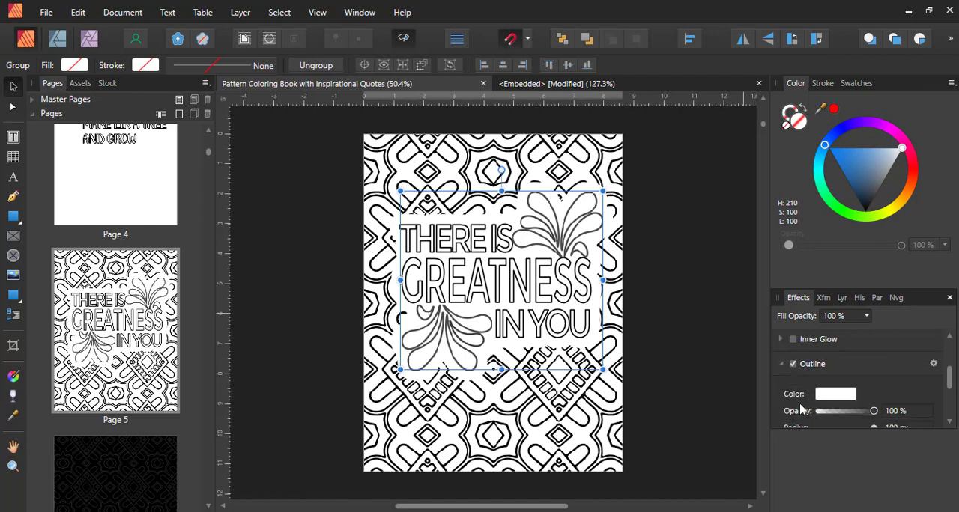
left_click(835, 395)
left_click_drag(822, 328, 815, 257)
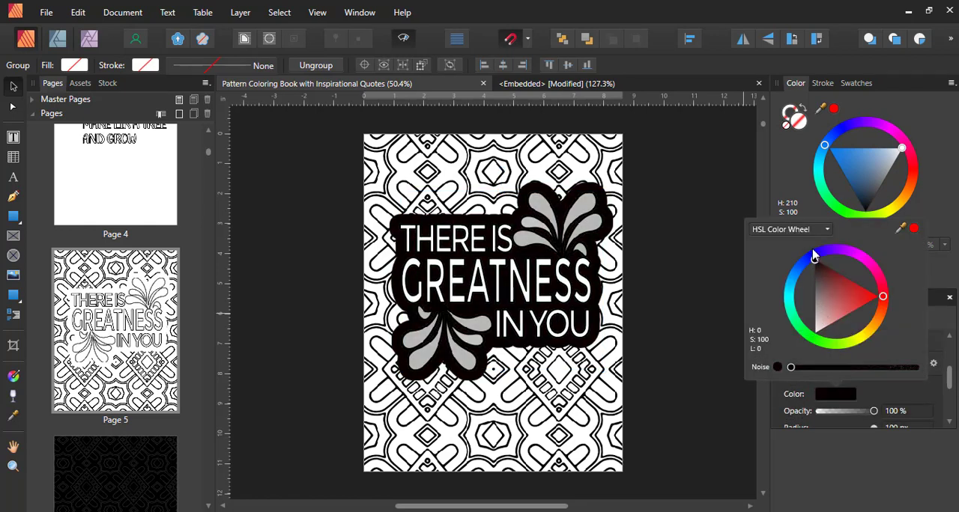
left_click(651, 242)
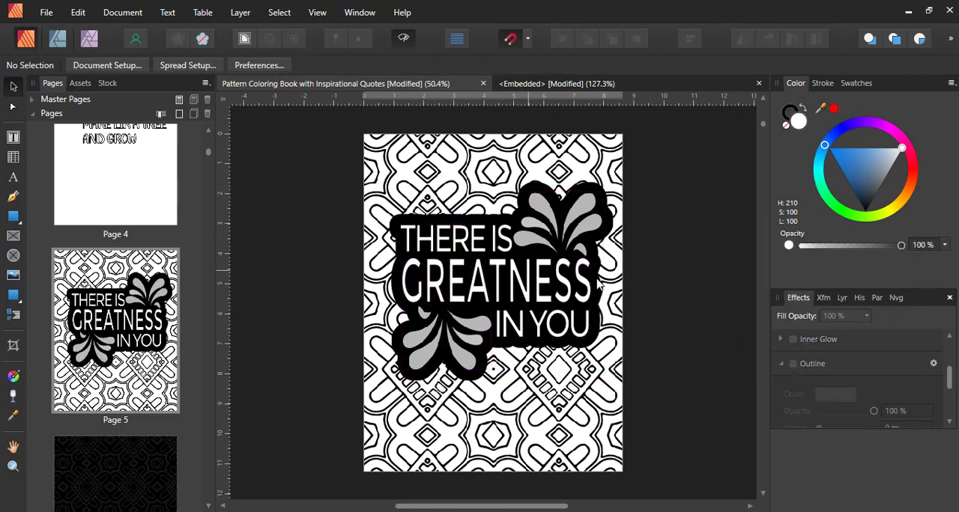
key("ctrl+1")
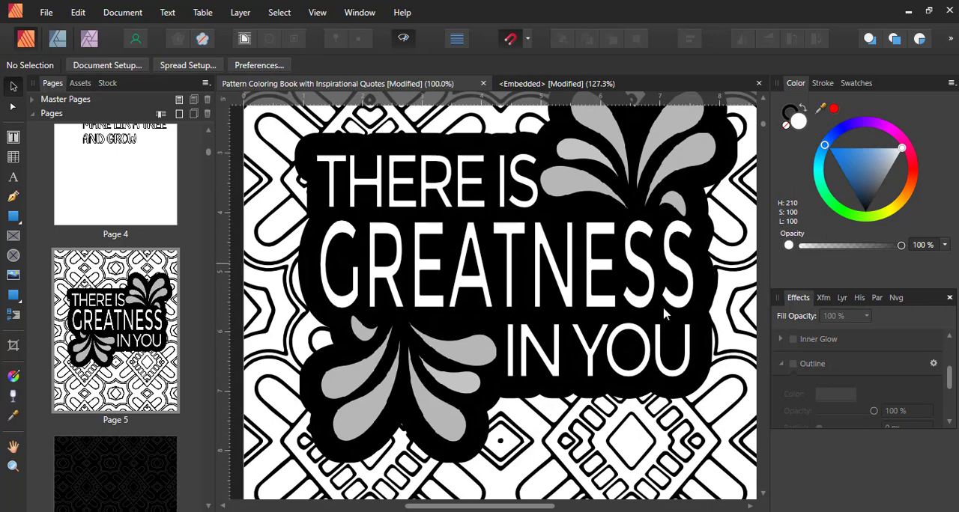
left_click(621, 296)
key("ctrl+minus")
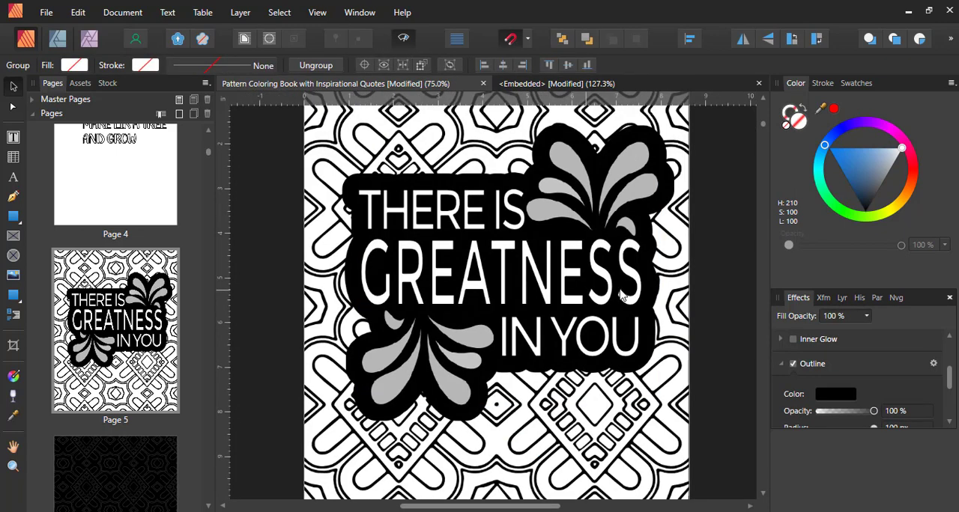
left_click(670, 285)
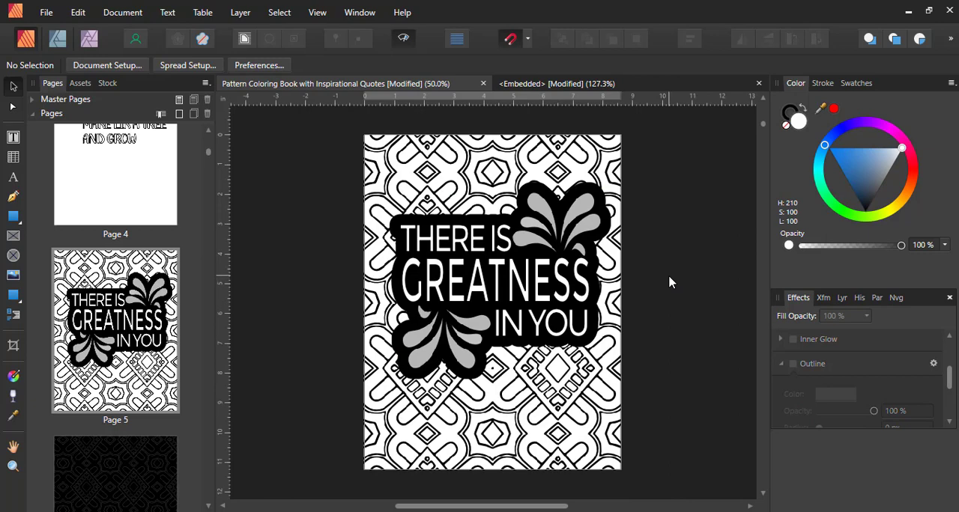
- On page 4, reduce the stroke of the two-line "MAKE LIK A TREE AND GROW" text to a thin line
scroll(124, 410, "down", 5)
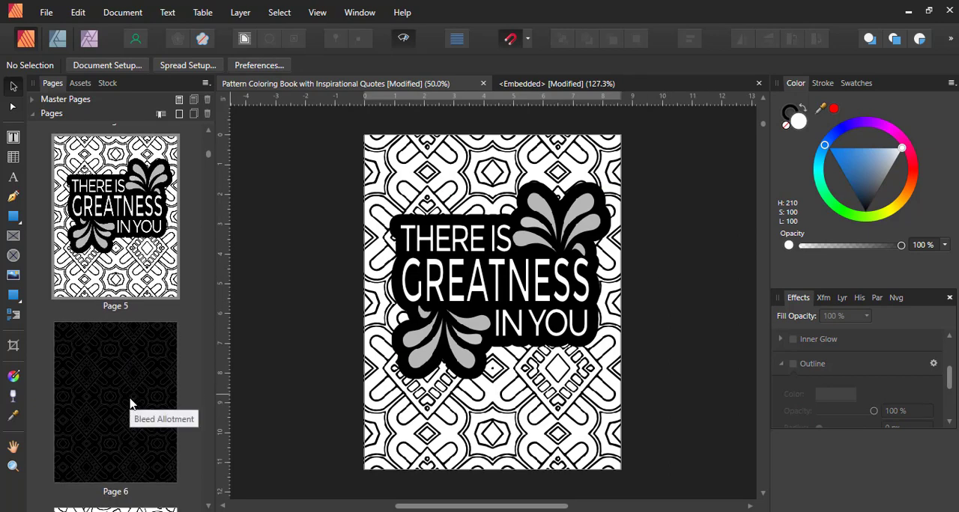
scroll(149, 345, "up", 5)
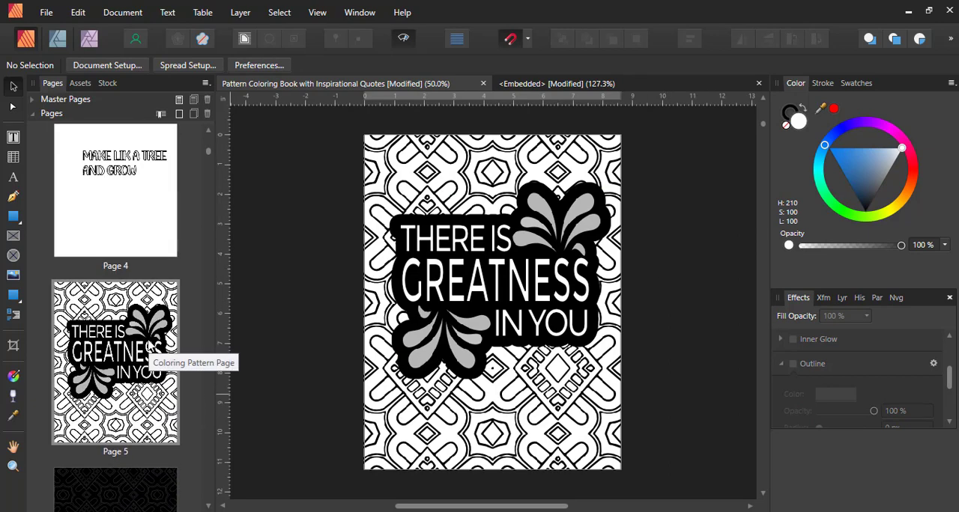
scroll(147, 342, "up", 4)
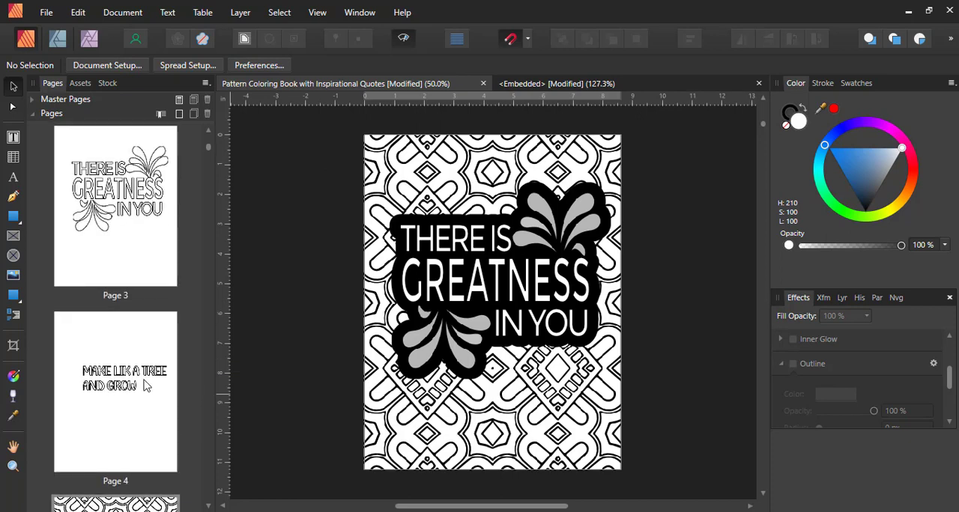
left_click(145, 341)
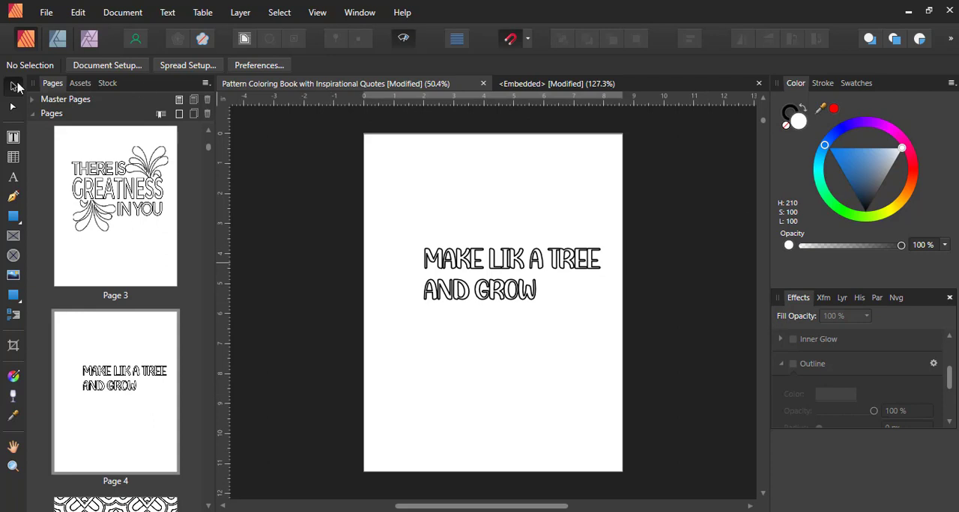
left_click(526, 266)
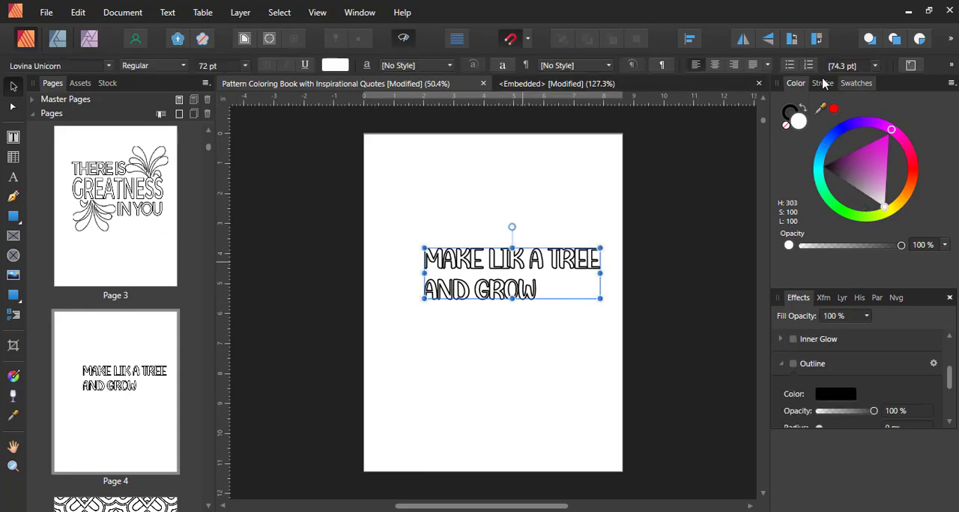
left_click(823, 83)
mouse_move(836, 127)
left_mouse_down()
mouse_move(816, 124)
mouse_move(825, 130)
left_mouse_up()
left_click(792, 84)
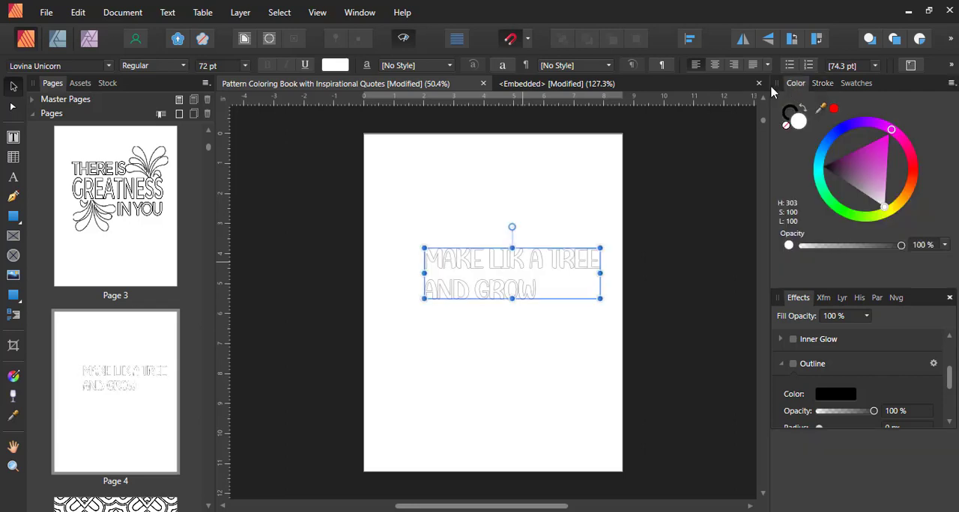
- Change the font of the two-line quote to Montserrat and move the text so it fits within the page
left_click(78, 67)
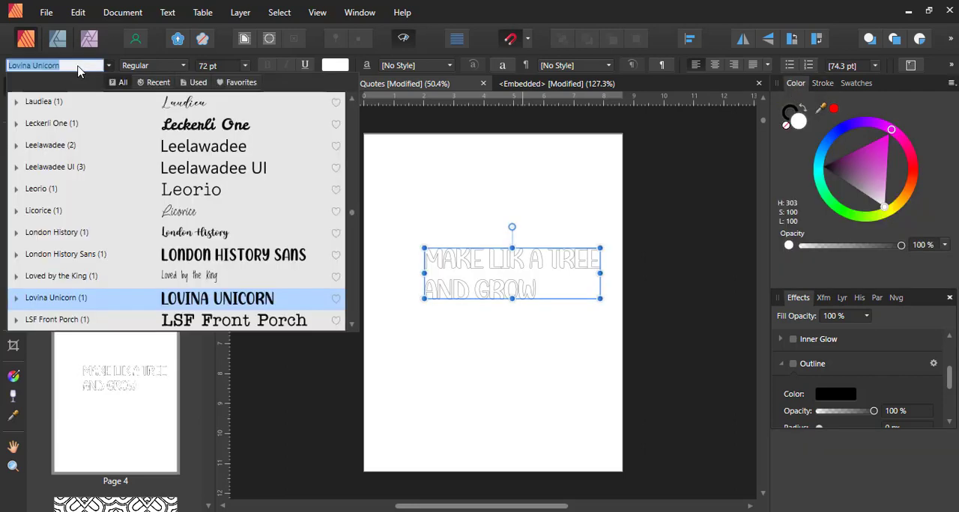
type("MONT")
key("Return")
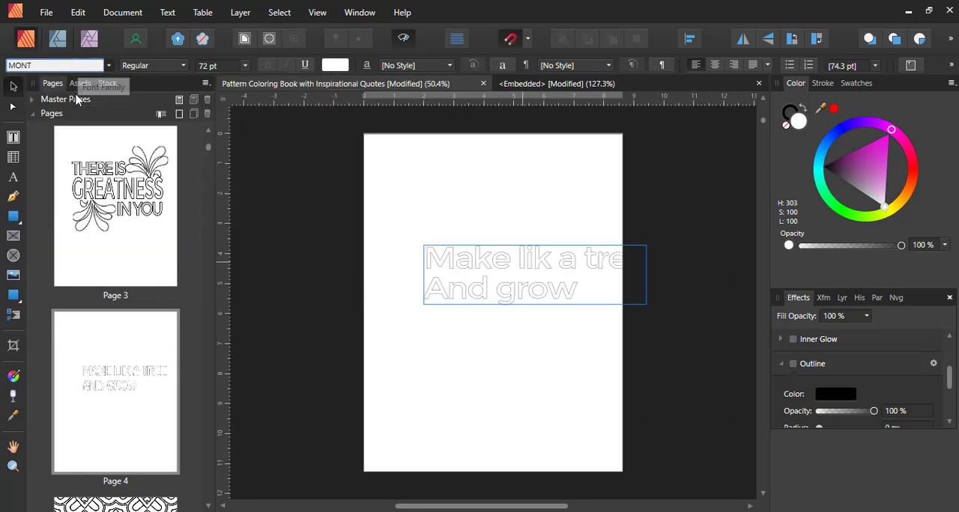
left_click_drag(560, 254, 536, 246)
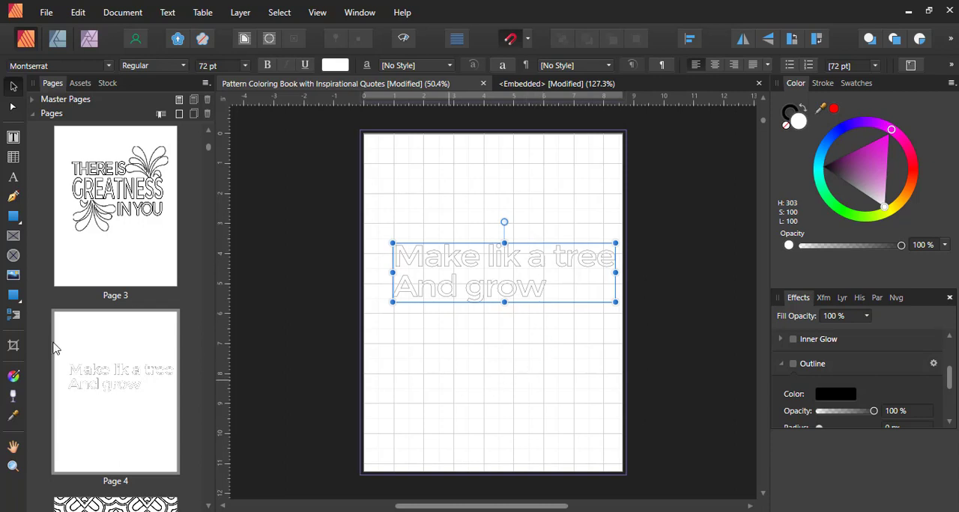
- Add the artistic text "MAKE" below the outlined quote, with a black fill and no stroke
left_click(13, 178)
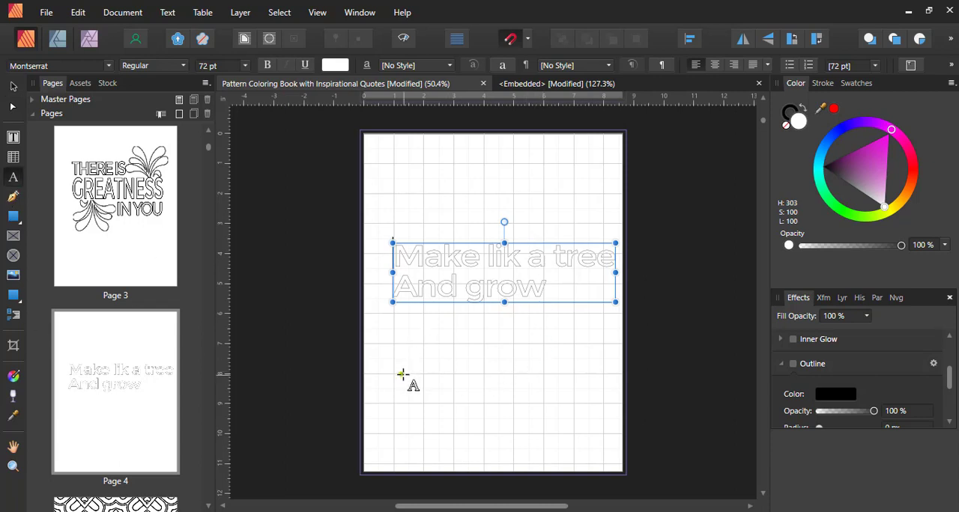
left_click(787, 116)
left_click(786, 126)
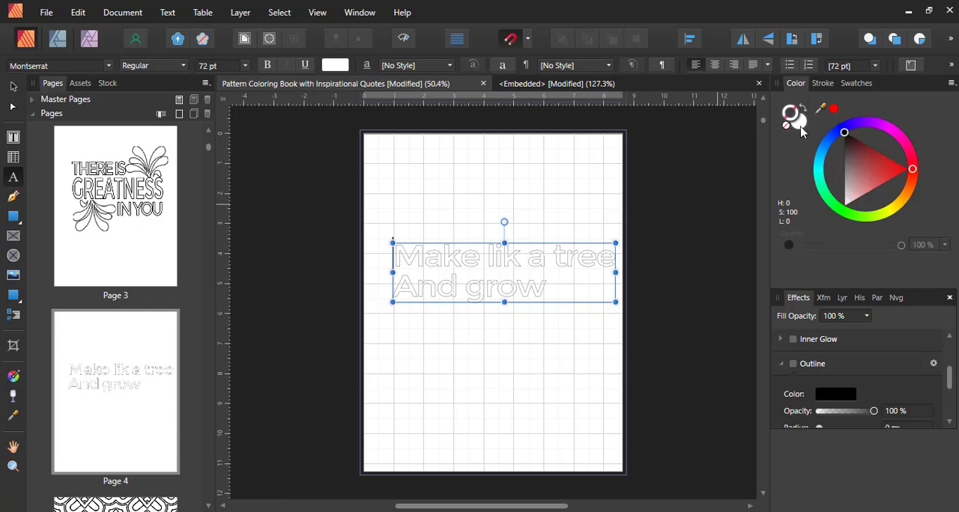
left_click(800, 123)
left_click_drag(871, 162, 813, 171)
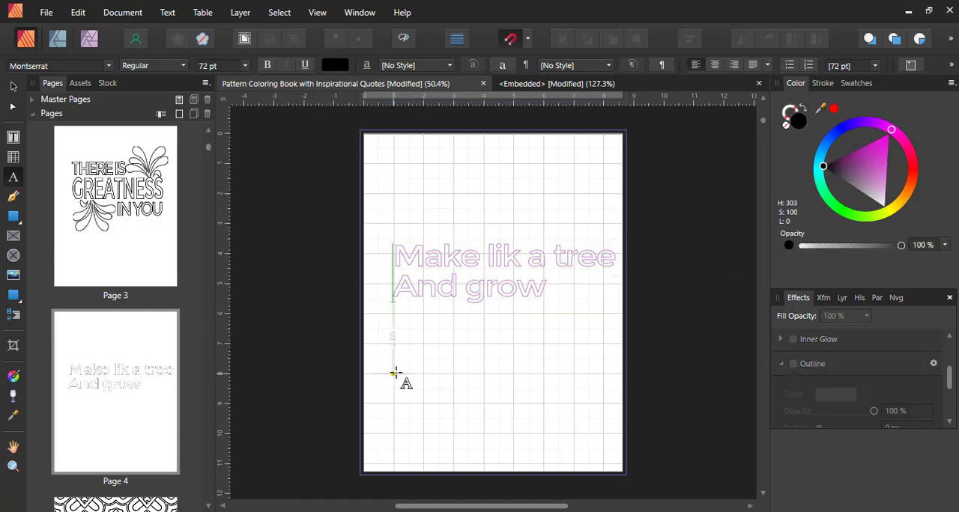
left_click(392, 373)
type("MAKE")
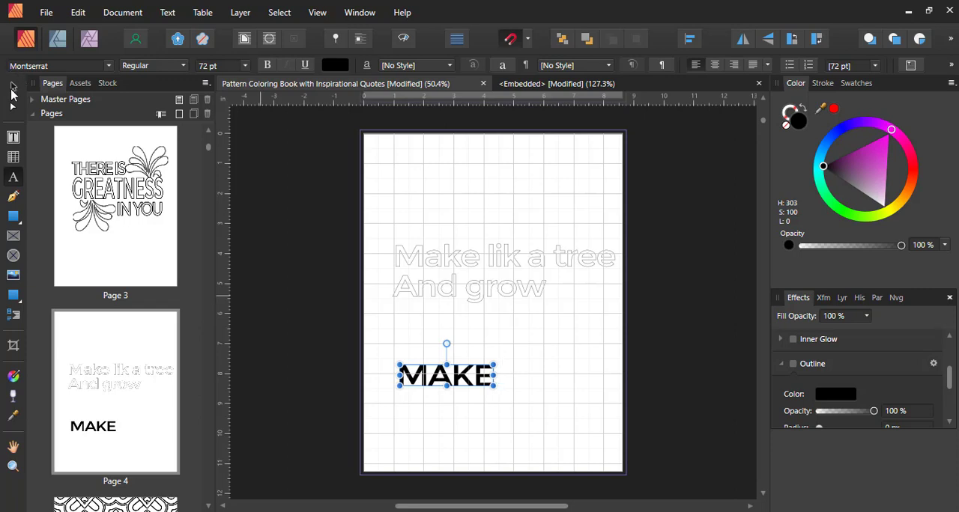
left_click(12, 89)
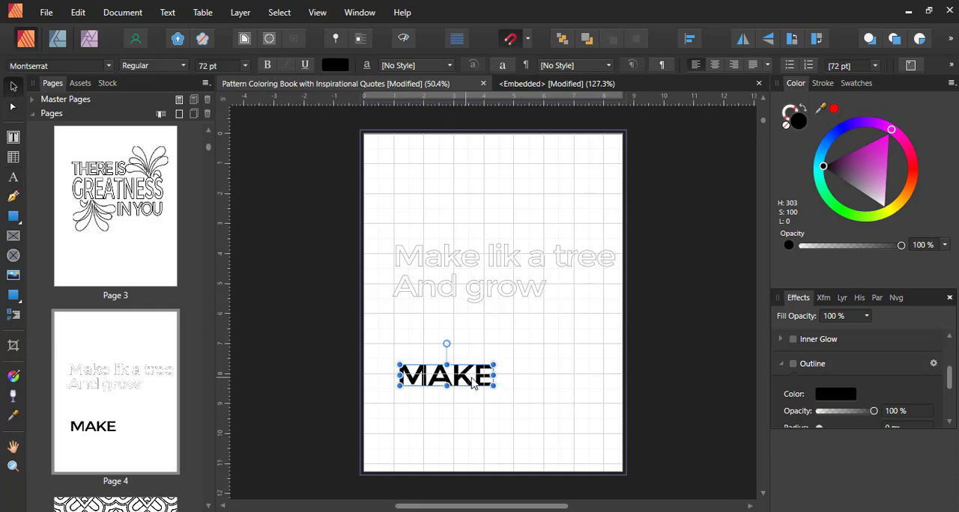
- Duplicate the word "MAKE" directly beneath itself and change the copy's text to "LIKE"
left_click_drag(466, 382, 469, 415)
double_click(470, 415)
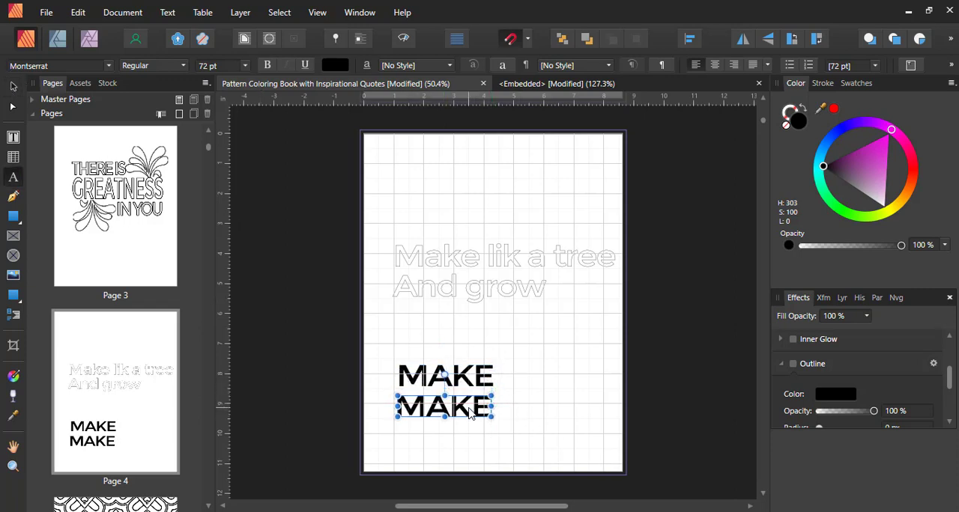
key("BackSpace")
type("lik")
key("BackSpace")
key("BackSpace")
key("BackSpace")
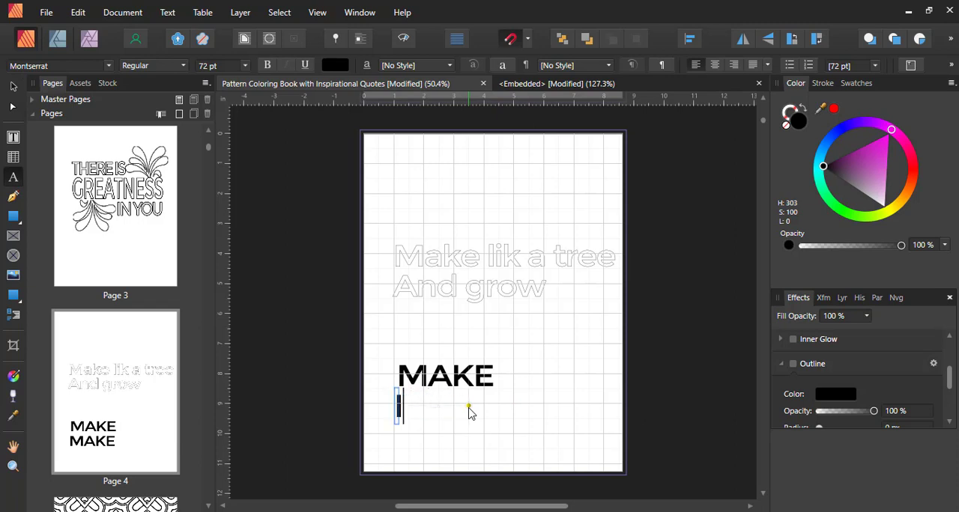
type("LIKE")
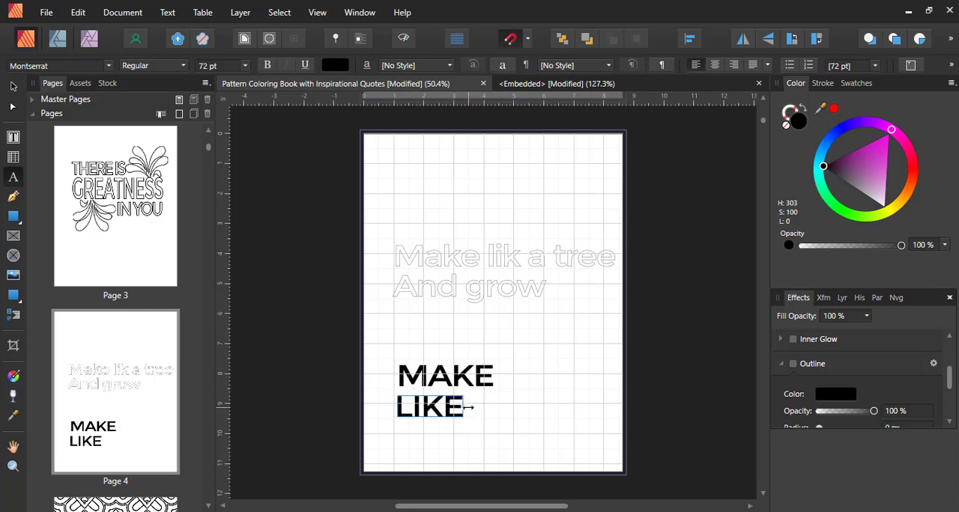
- Rewrite the second line of black text as "Like a"
key("BackSpace")
key("BackSpace")
key("BackSpace")
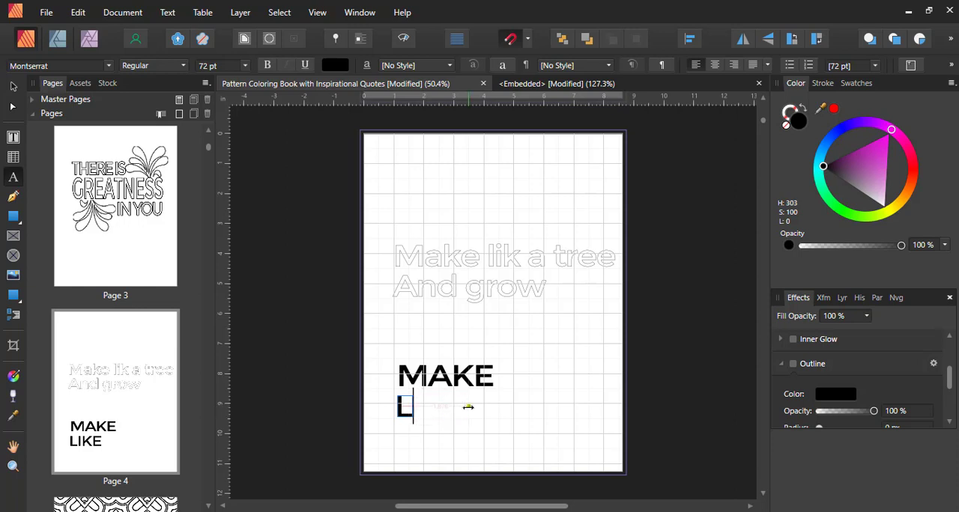
type("ike a")
key("Escape")
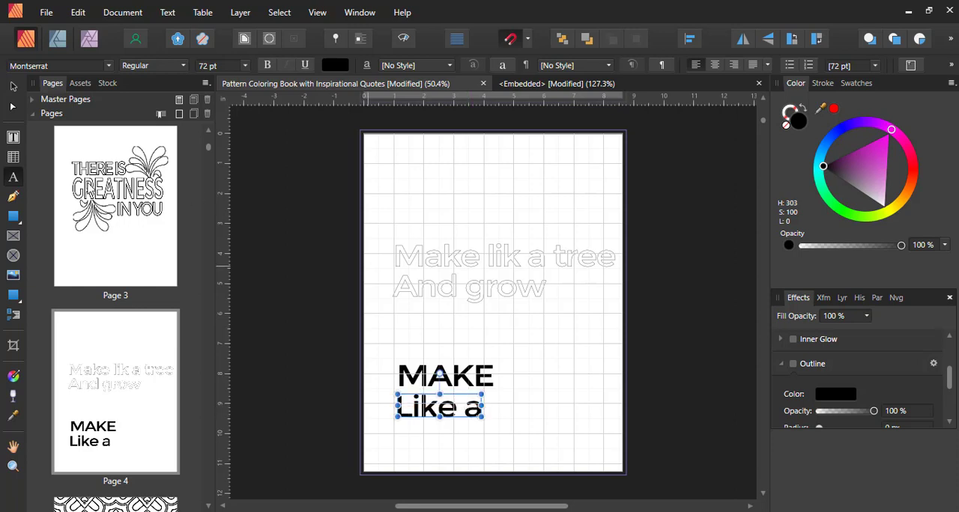
left_click(13, 89)
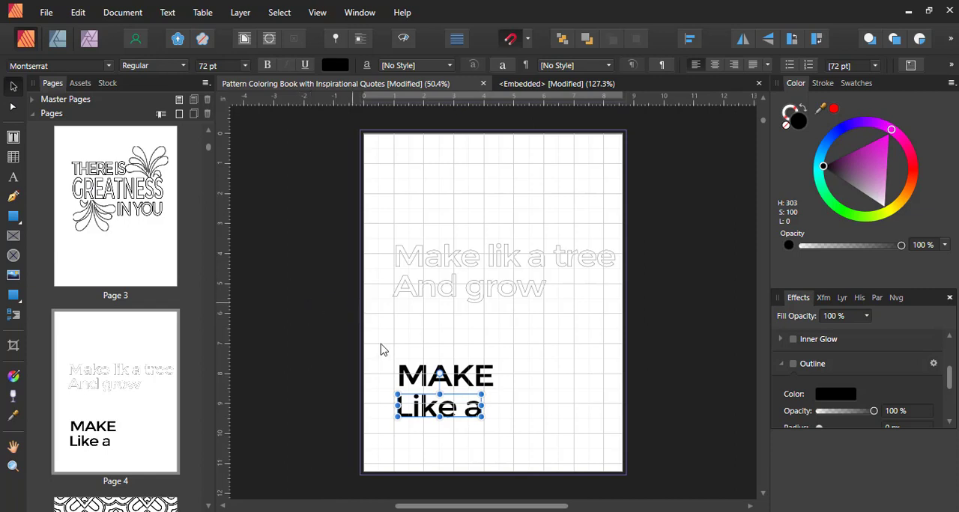
- Duplicate "Like a" directly beneath itself and change the copy's text to "and"
left_click_drag(482, 417, 480, 436)
key("ctrl+z")
left_click_drag(440, 411, 448, 442)
double_click(448, 435)
key("ctrl+a")
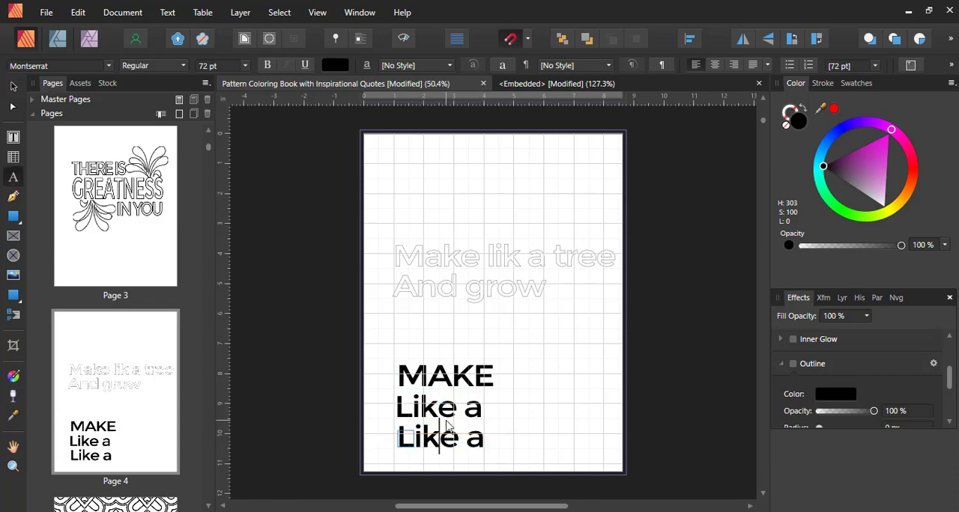
type("and")
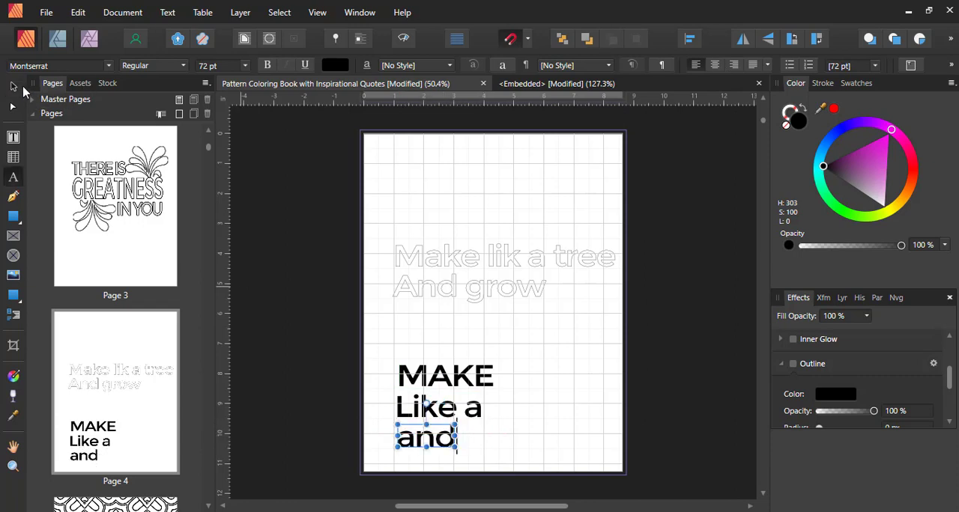
left_click(15, 88)
- Duplicate the word "MAKE" to the right of "and" and change the copy's text to "Grow"
left_click(447, 372)
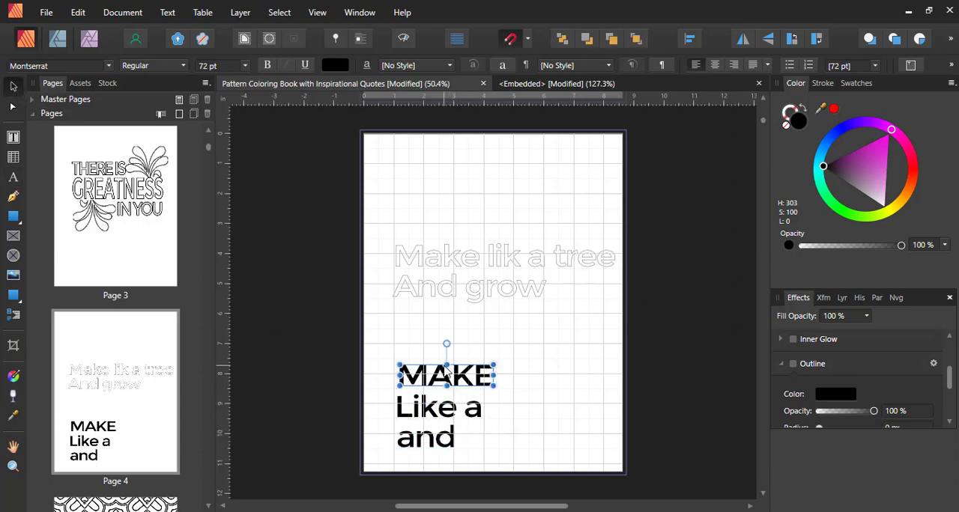
left_click_drag(452, 378, 536, 447)
key("t")
double_click(536, 447)
type("GR")
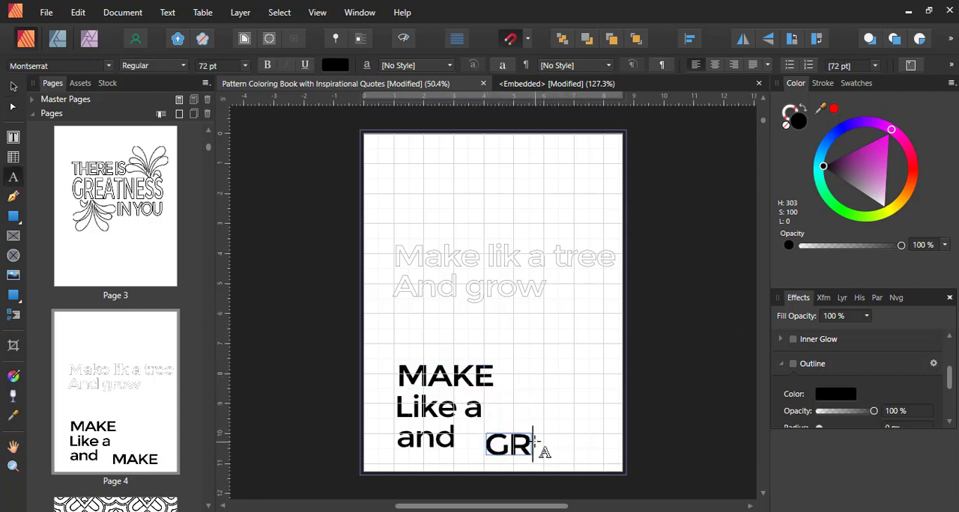
key("BackSpace")
type("row")
key("Escape")
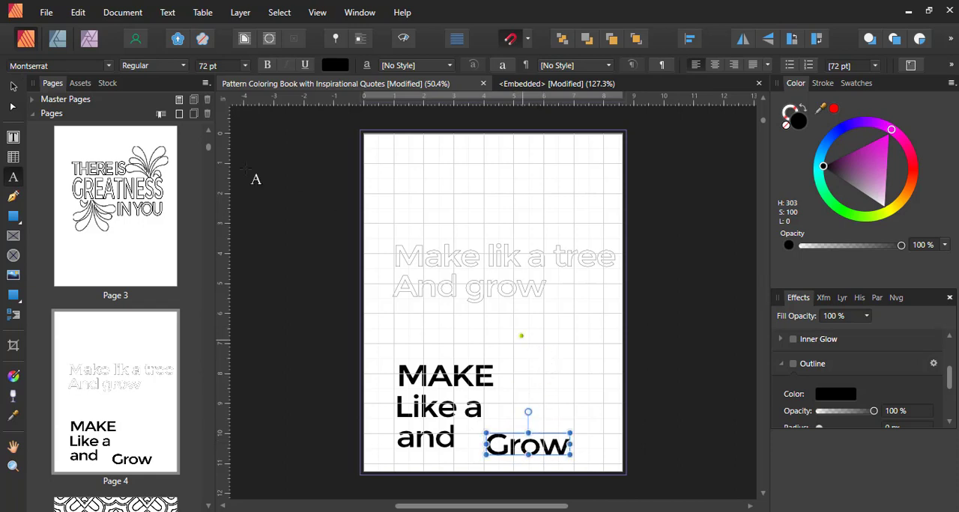
- Delete the outlined quote, then move the black words up to the middle of the page with "MAKE" set slightly apart
left_click(15, 88)
left_click(512, 268)
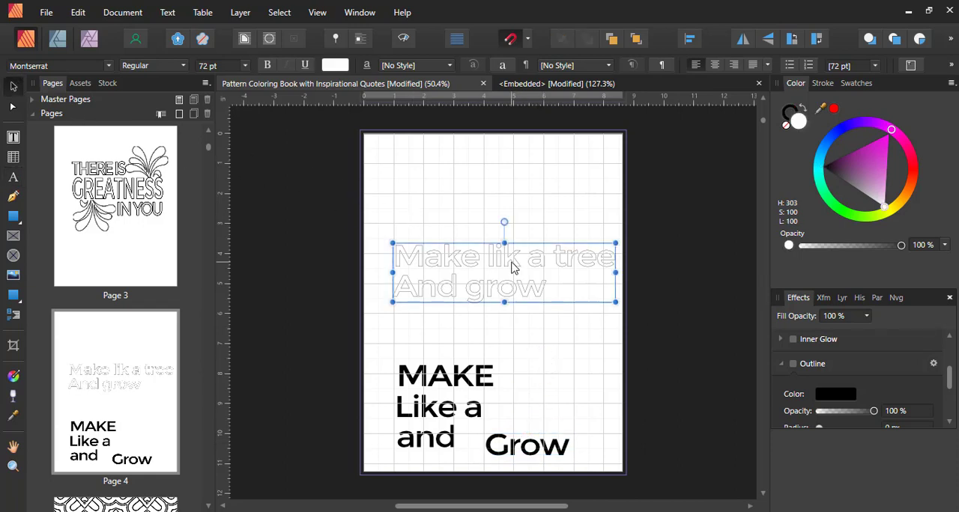
key("Delete")
left_click_drag(341, 264, 649, 501)
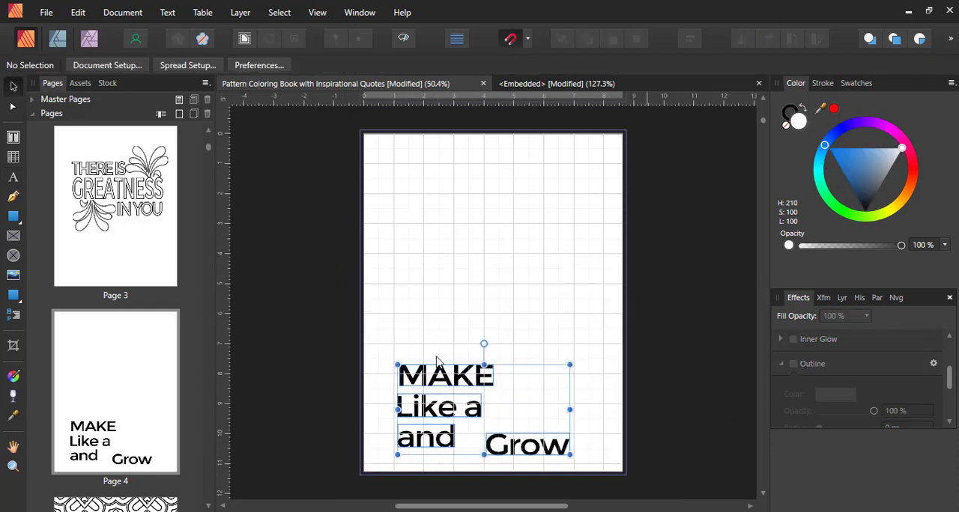
left_click_drag(438, 362, 460, 261)
key("ctrl+d")
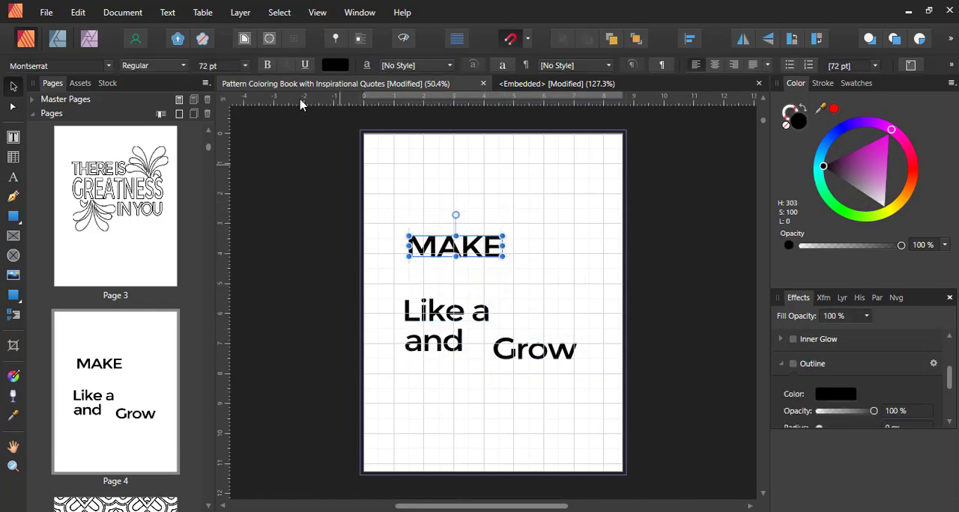
- Enlarge the word "MAKE" to 144 pt and shift it slightly up and to the left
left_click(245, 66)
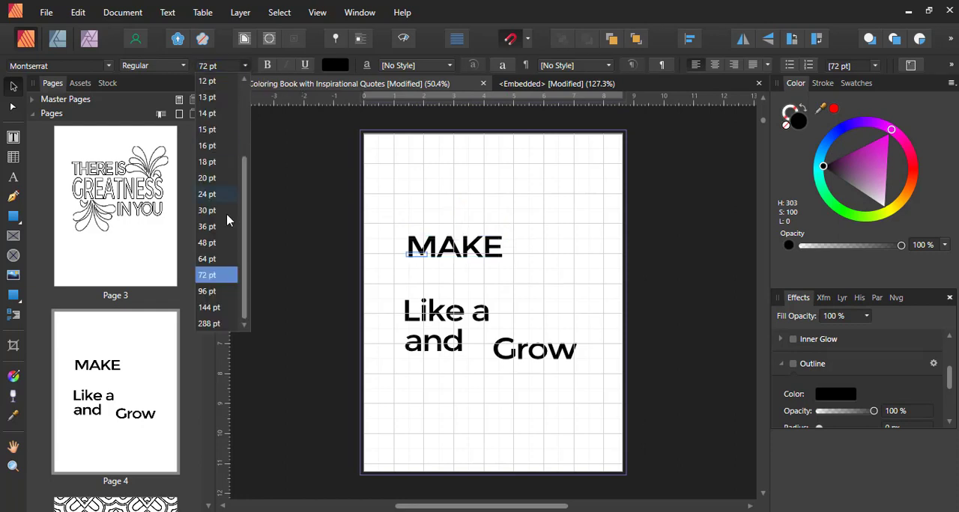
left_click(214, 297)
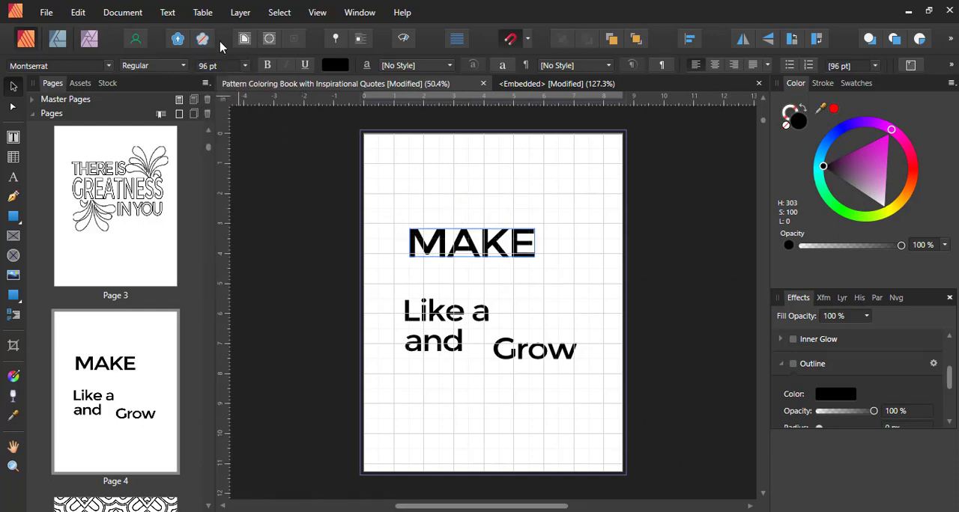
left_click(248, 66)
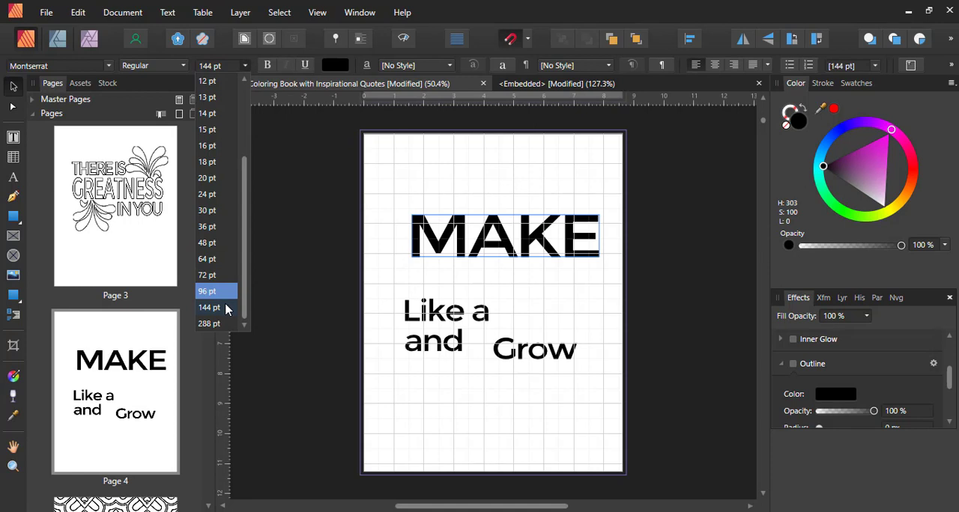
left_click(227, 309)
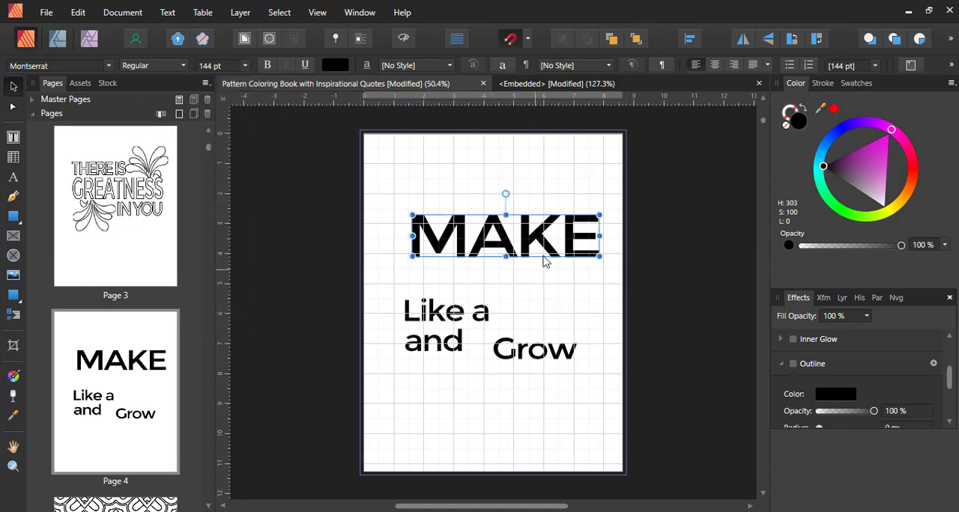
left_click_drag(545, 261, 539, 243)
- Browse the font list, previewing alternative typefaces on the word "MAKE"
left_click(108, 65)
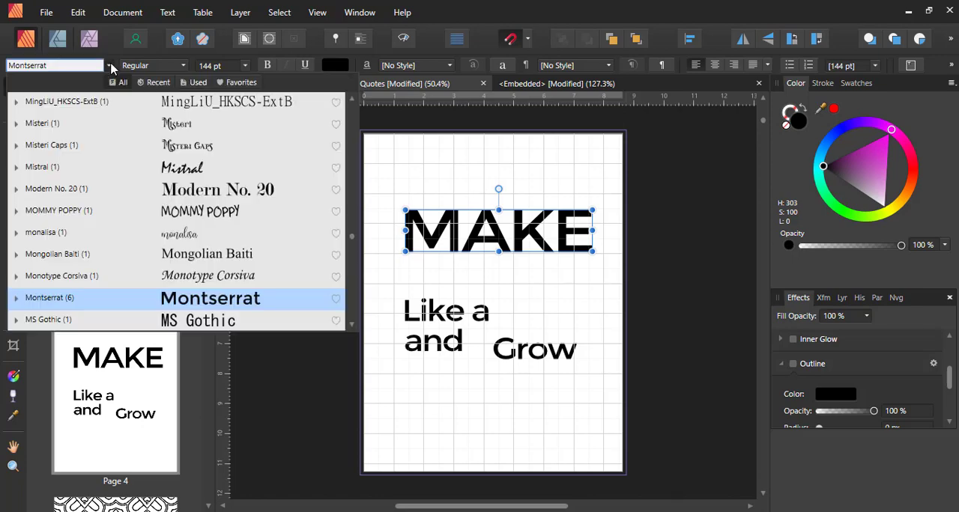
left_click(109, 65)
left_click(109, 65)
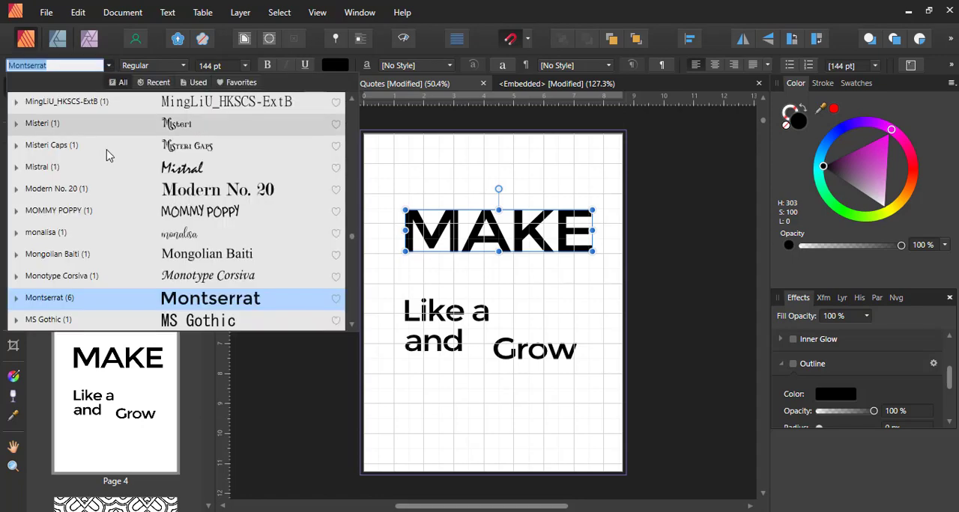
scroll(98, 240, "down", 3)
left_click(99, 236)
scroll(103, 251, "down", 1)
scroll(103, 251, "down", 1)
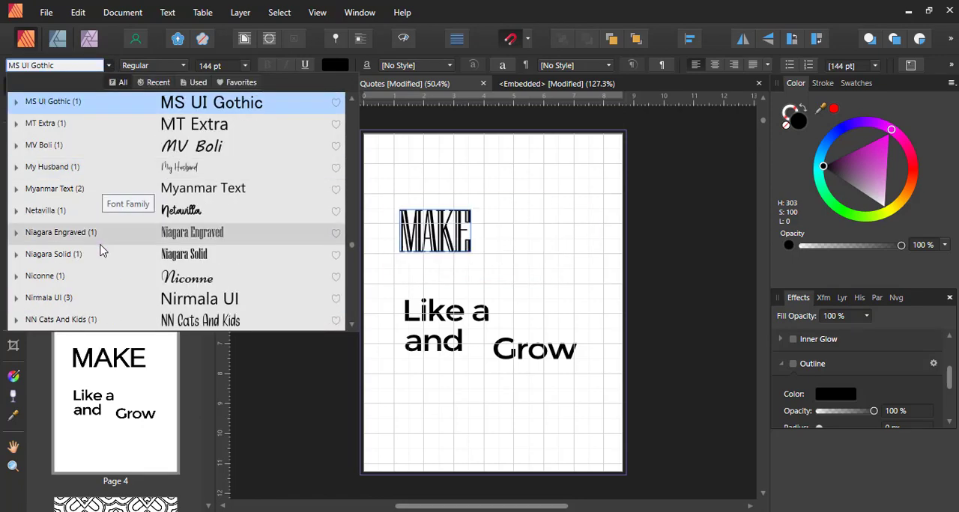
left_click(102, 249)
scroll(102, 251, "down", 2)
scroll(103, 251, "down", 1)
left_click(102, 249)
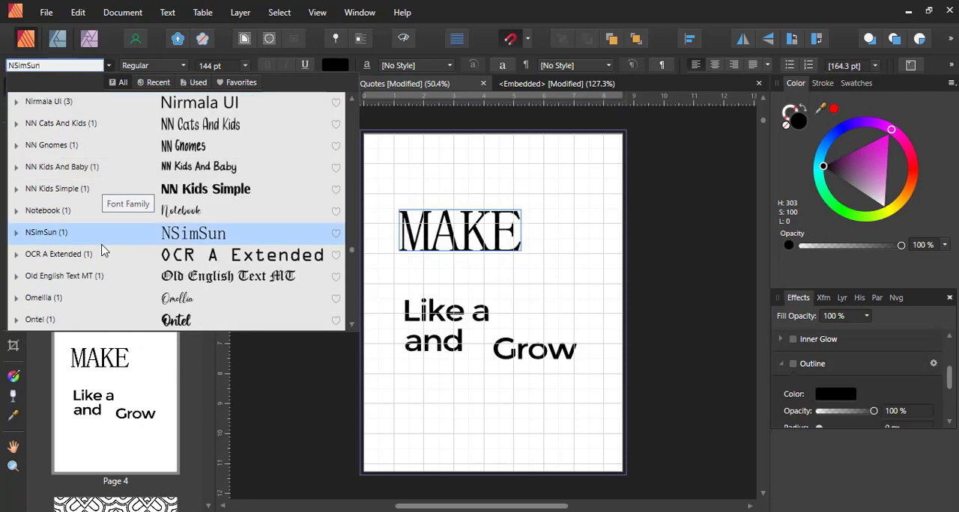
scroll(104, 249, "down", 3)
left_click(105, 247)
scroll(104, 248, "down", 1)
left_click(104, 247)
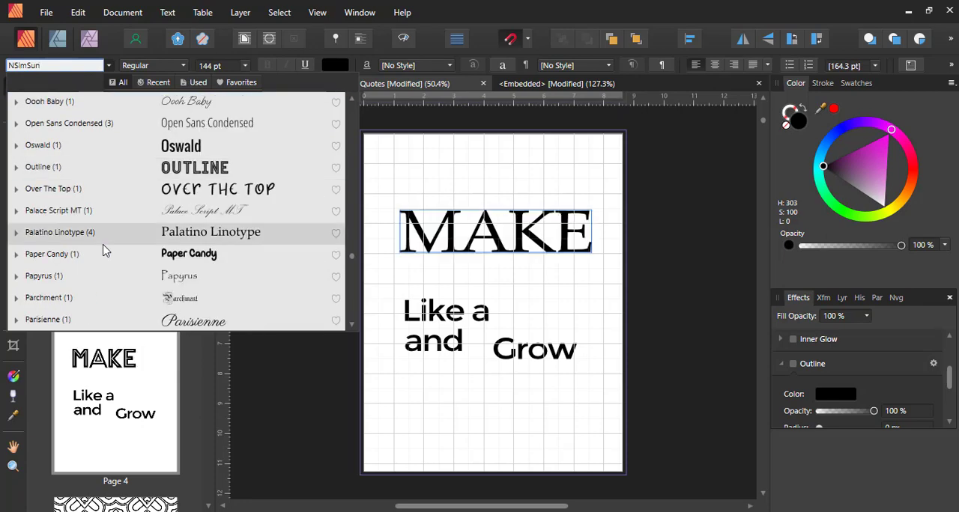
scroll(104, 248, "down", 1)
scroll(103, 225, "up", 10)
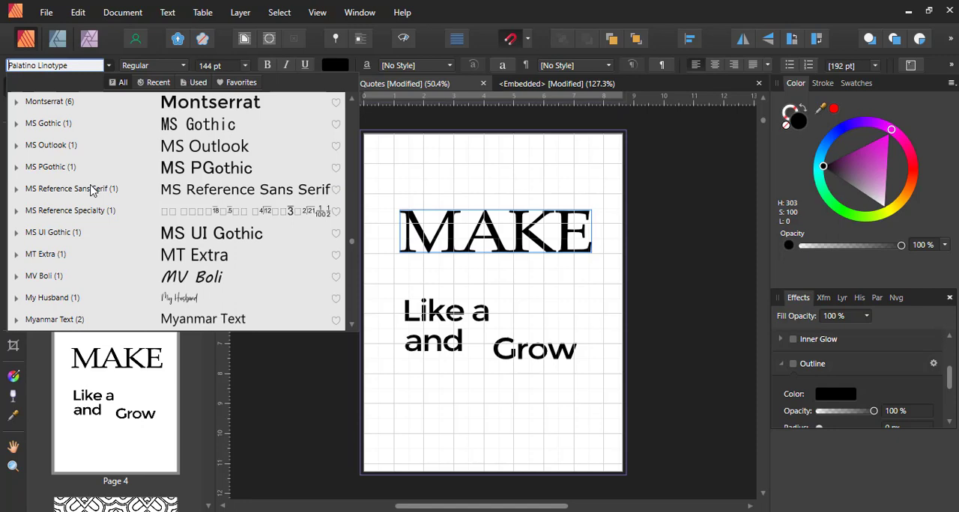
- Set the font of "MAKE" to Lovina Unicorn and place "Like a" directly beneath it
left_click(69, 65)
type("Montserrat")
left_click(69, 64)
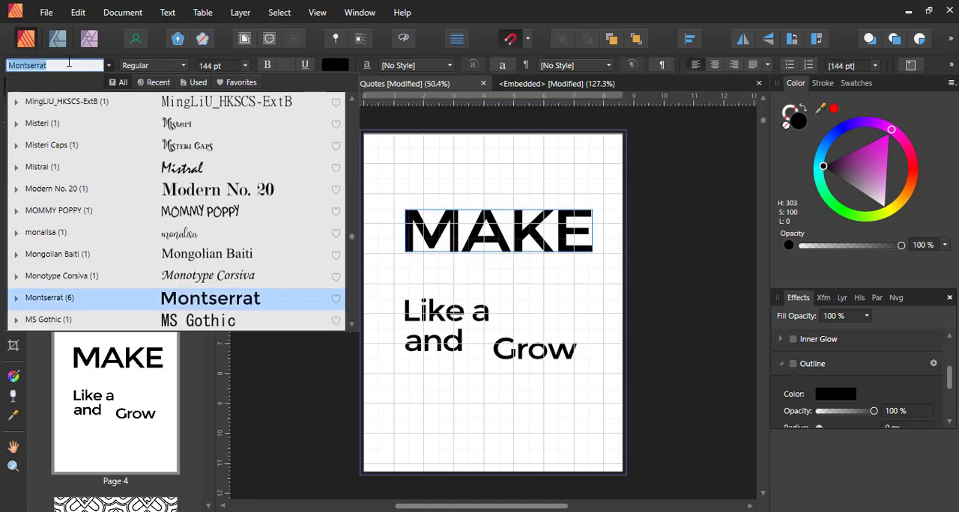
type("lovin")
key("Return")
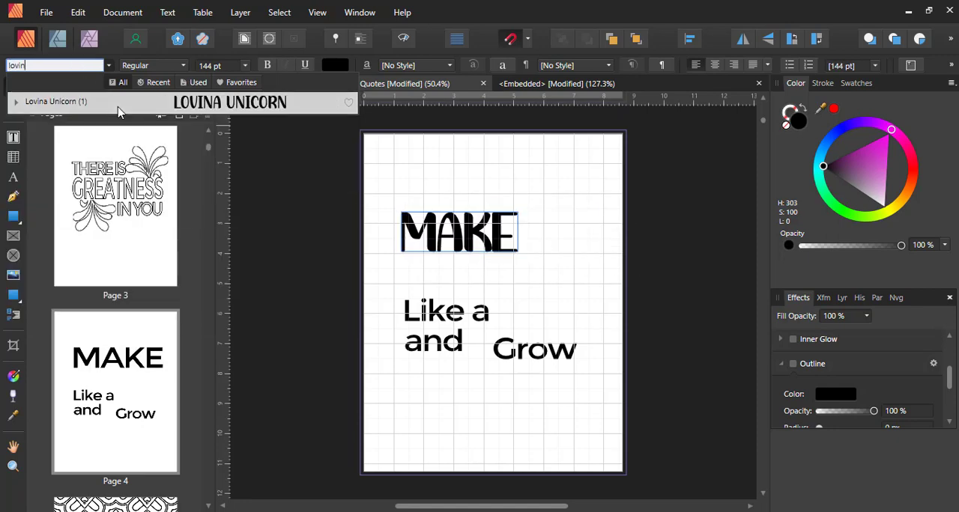
left_click_drag(488, 239, 495, 238)
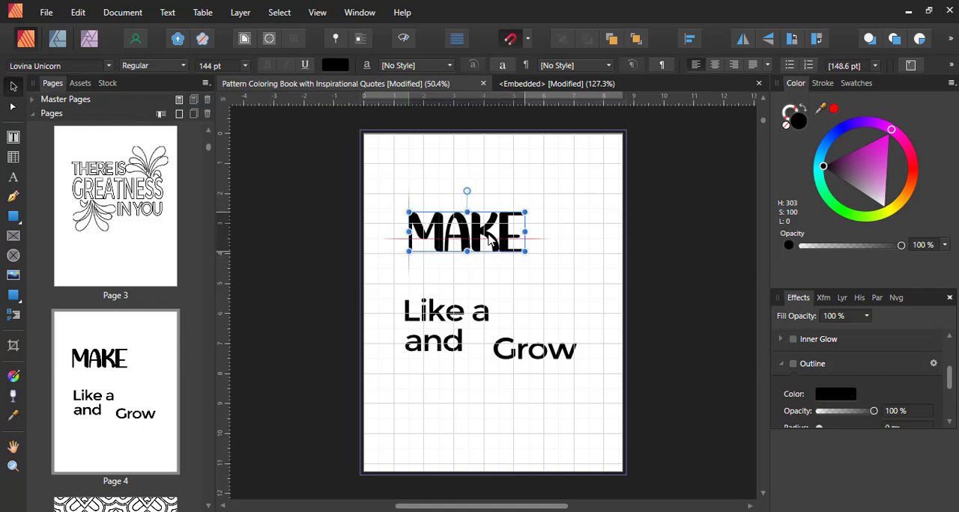
left_click_drag(468, 318, 501, 277)
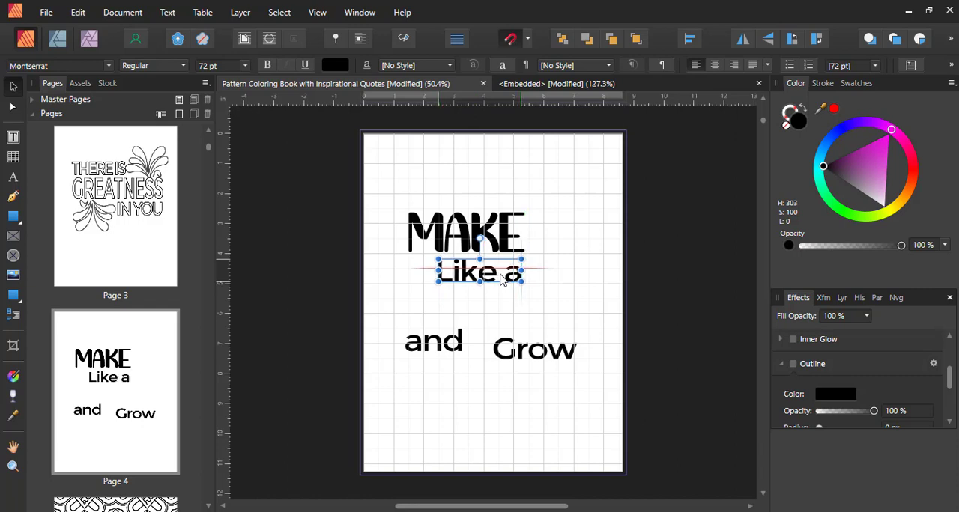
- Place tree-clipart.svg to the right of "MAKE" and close the separate embedded document
left_click(14, 277)
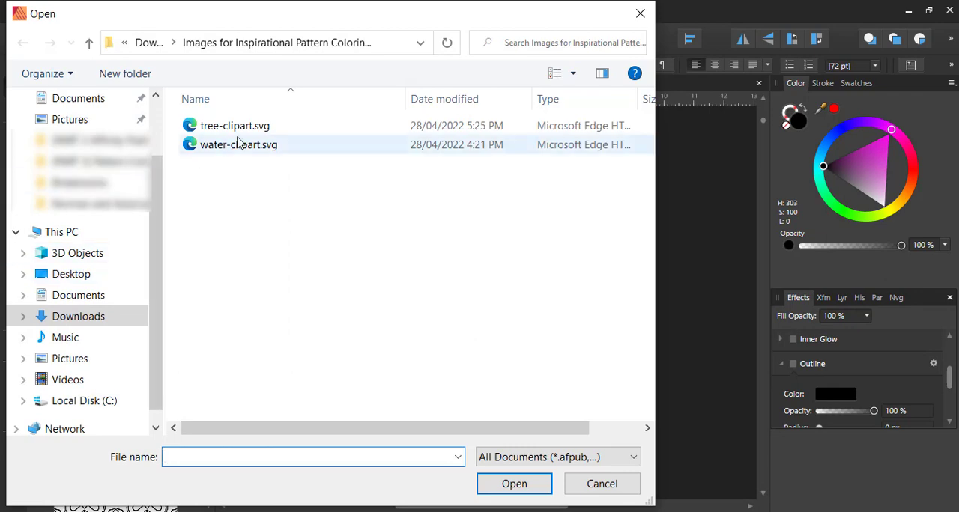
double_click(229, 128)
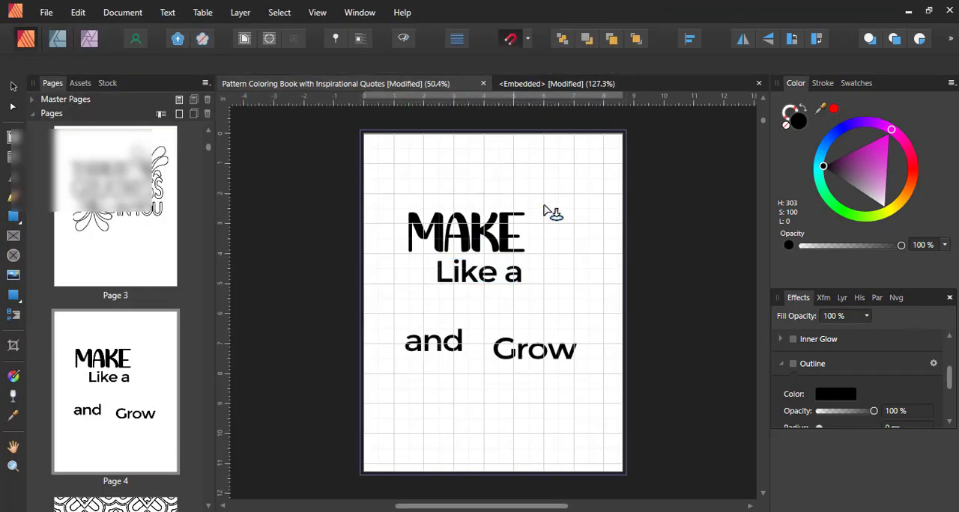
left_click_drag(512, 161, 621, 308)
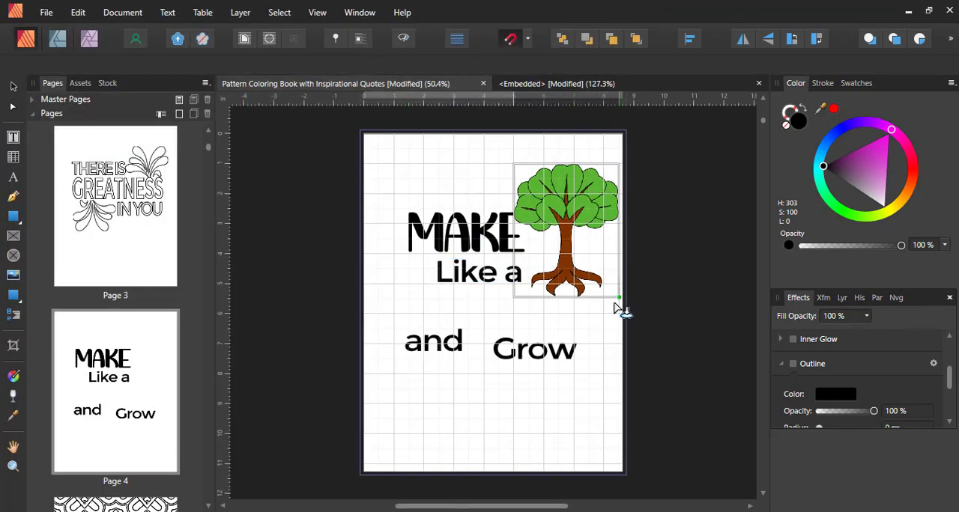
left_click(758, 84)
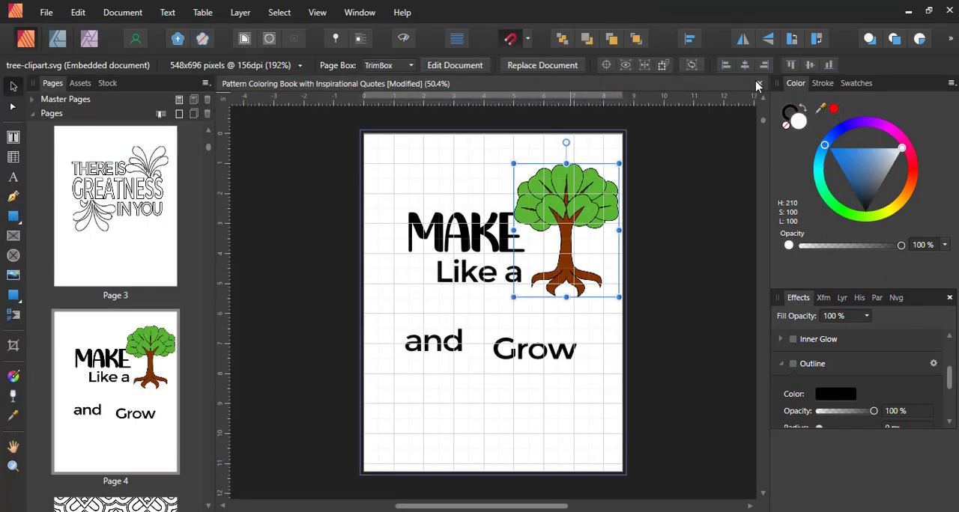
- Shift "MAKE" and "Like a" left and lower the tree so it stands beside the two lines without overlapping
left_click(456, 249)
left_click(481, 270, "shift")
left_click_drag(481, 253, 473, 256)
left_click_drag(558, 239, 559, 273)
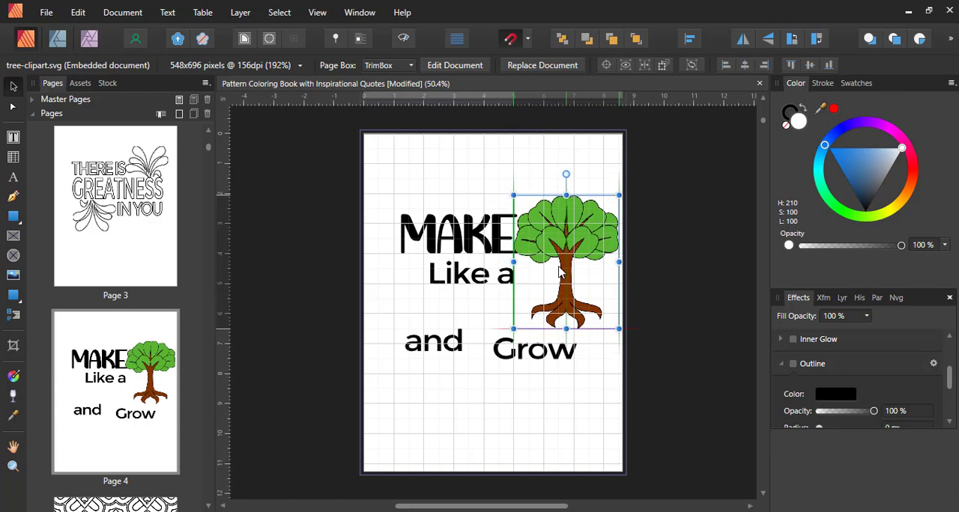
left_click(483, 254)
left_click_drag(478, 253, 471, 254)
left_click(488, 274)
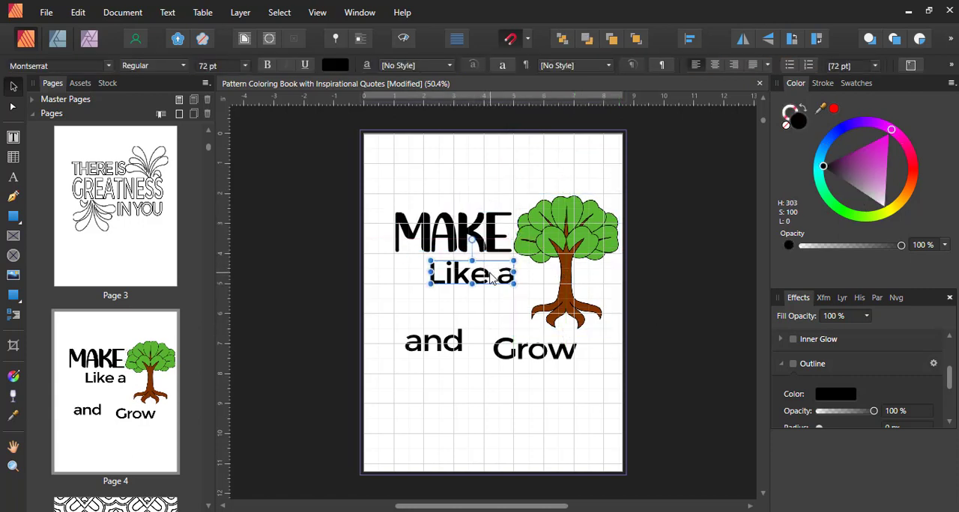
left_click(569, 244)
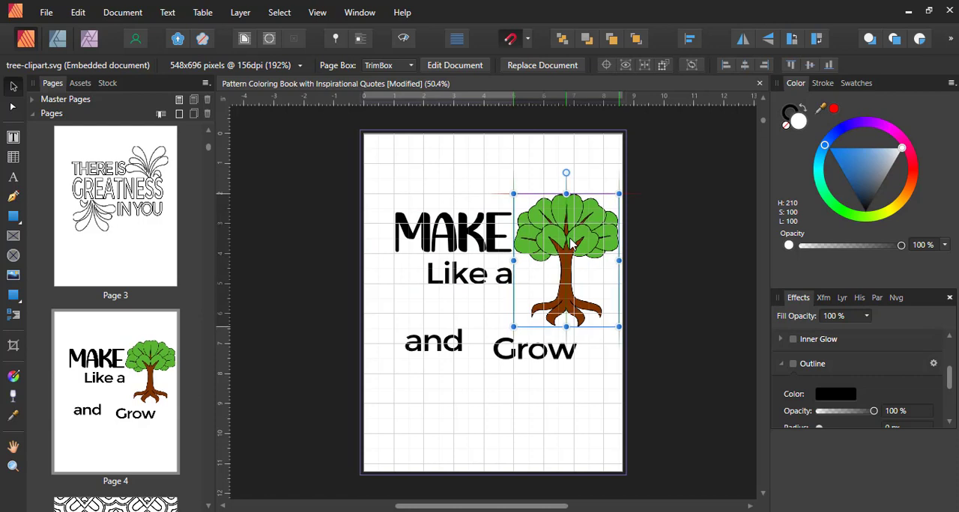
- Stack "Like a", "and" and "Grow" closely beneath "MAKE", tucked against the tree trunk
left_click_drag(442, 352, 515, 301)
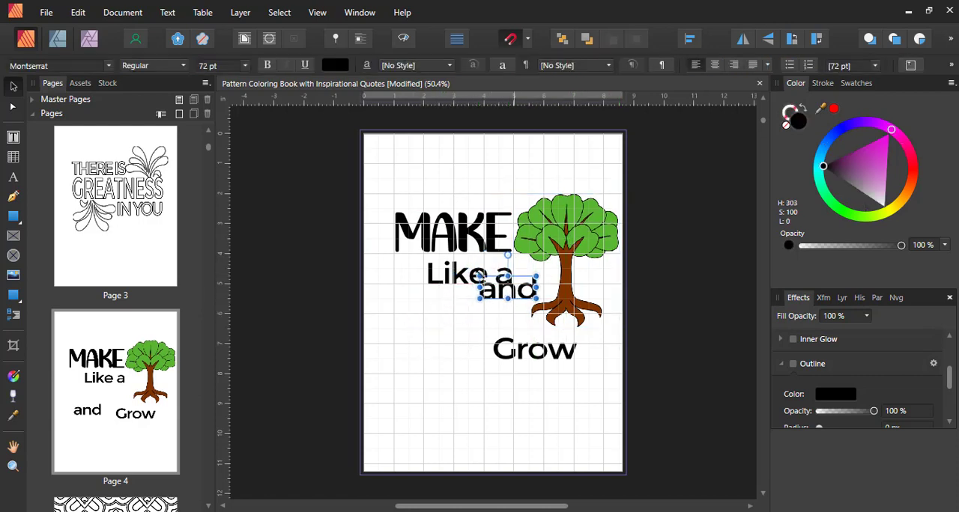
left_click_drag(457, 280, 508, 299)
left_click(508, 295)
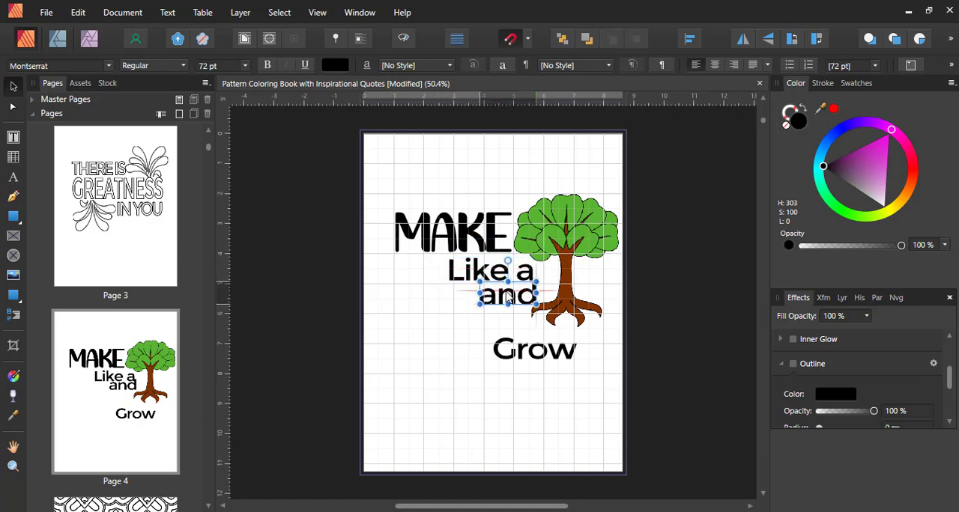
left_click_drag(545, 359, 504, 331)
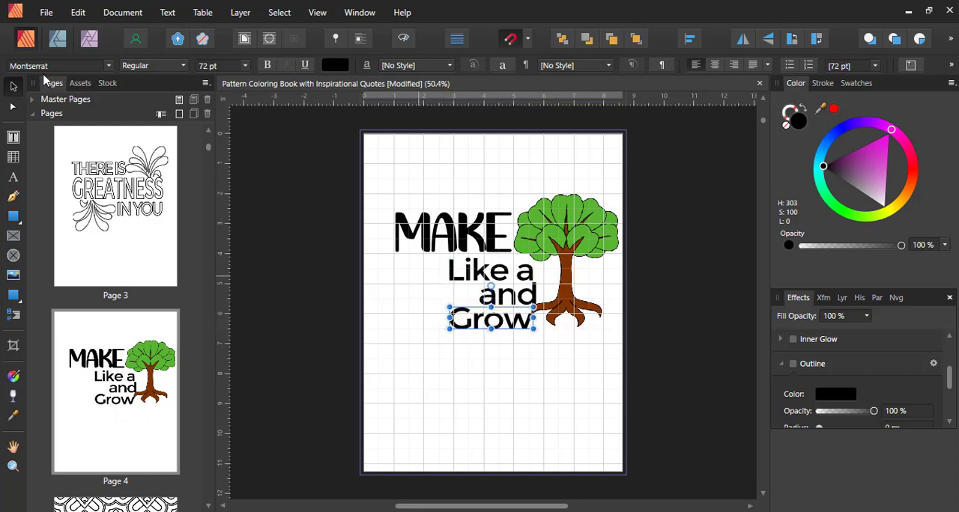
- Change the font of "Grow" to Amastery Script
left_click(108, 66)
scroll(132, 216, "up", 3)
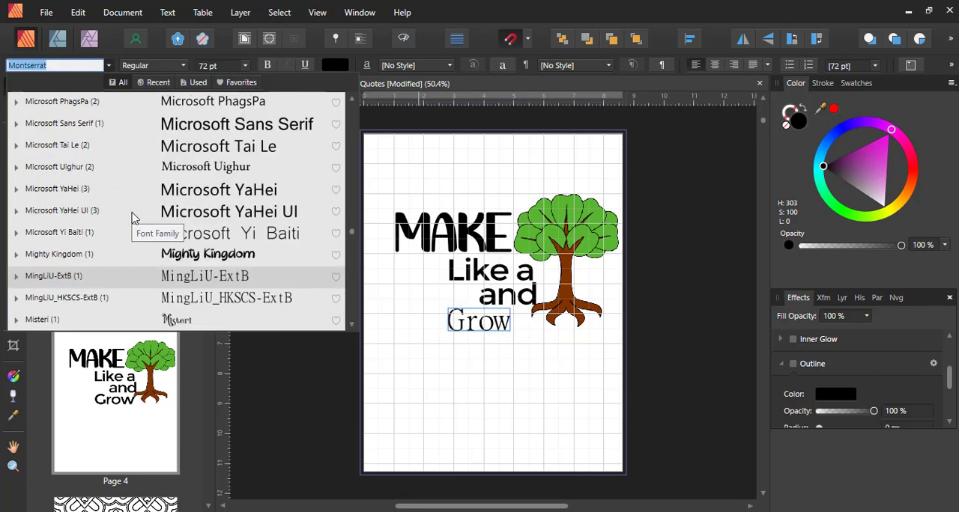
scroll(134, 216, "up", 15)
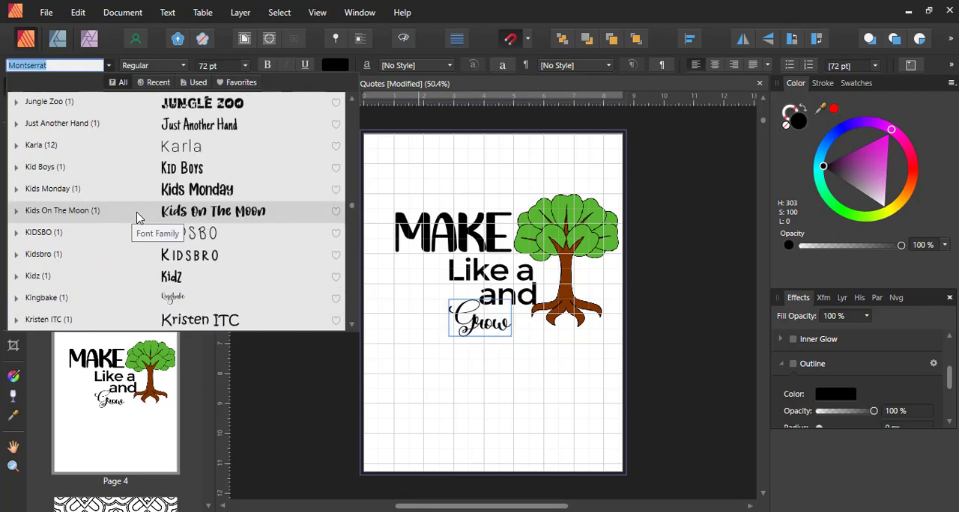
scroll(137, 217, "up", 11)
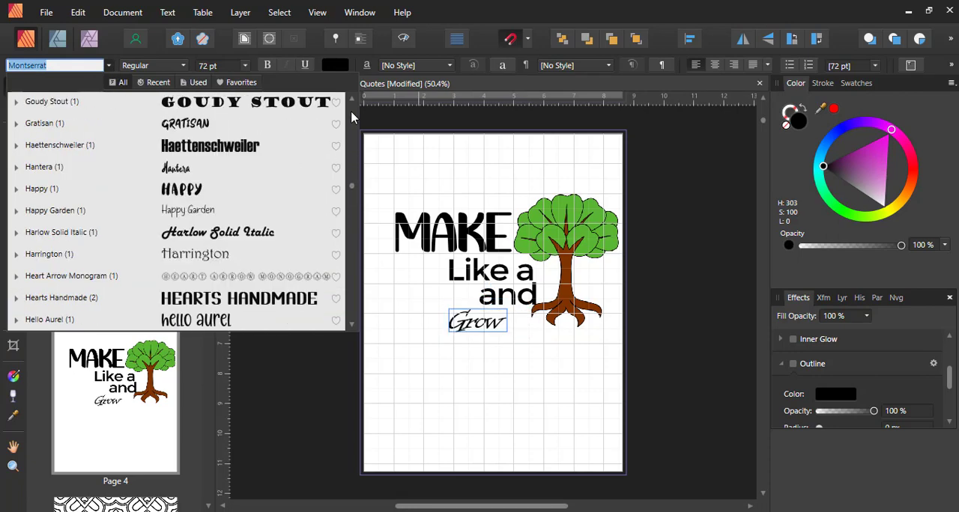
scroll(352, 116, "up", 12)
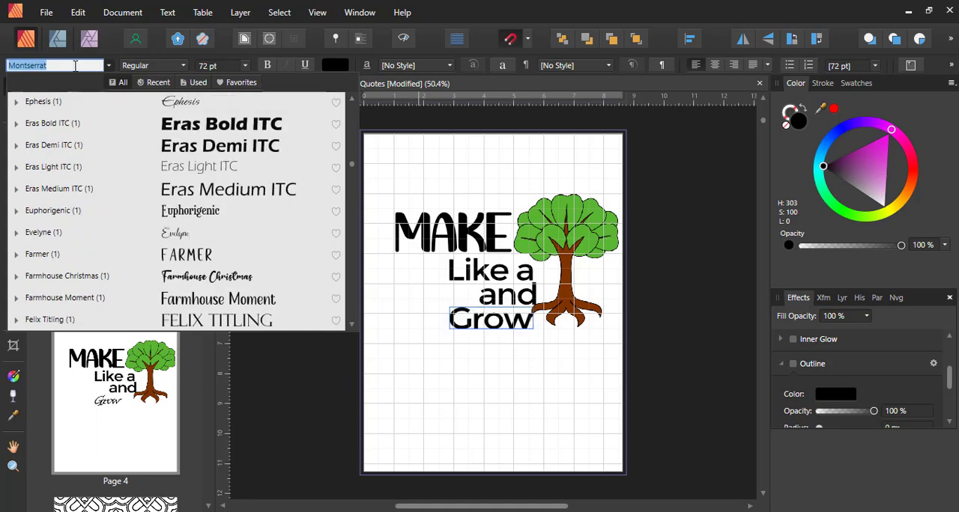
type("ama")
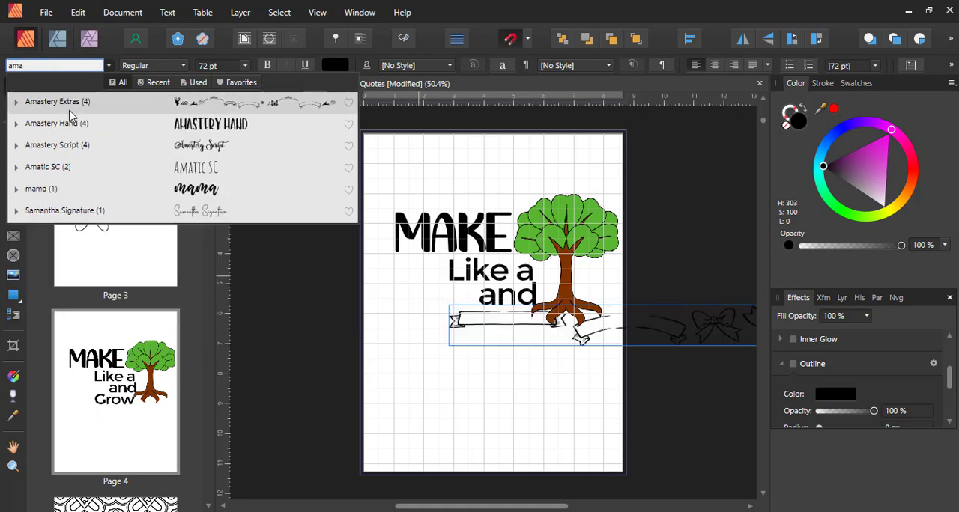
left_click(81, 154)
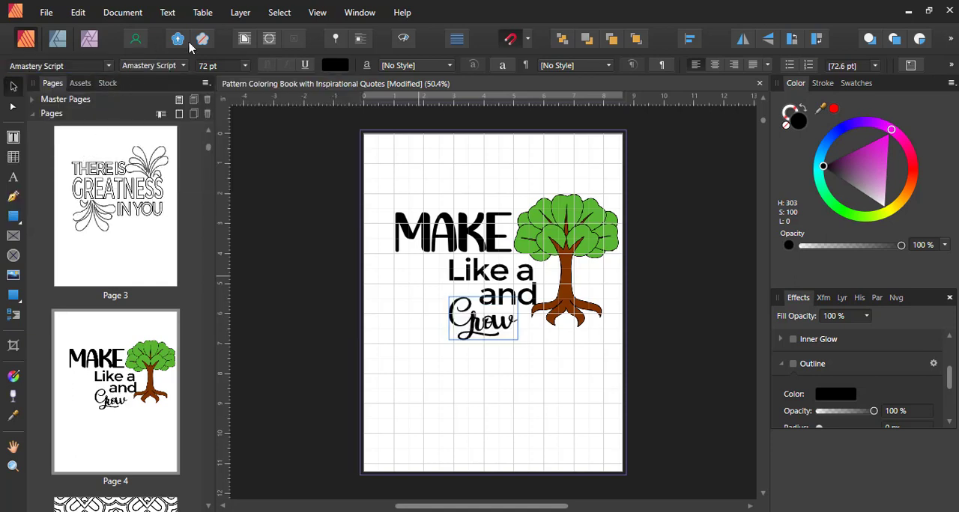
- Enlarge "Grow" to 192 pt and move it down and left beneath the other words
left_click(246, 67)
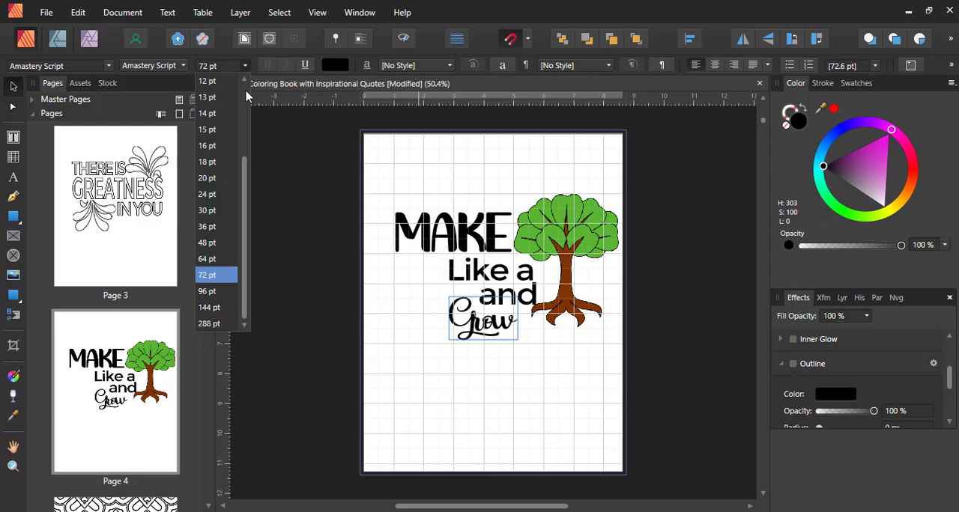
left_click(215, 314)
left_click_drag(508, 318, 475, 341)
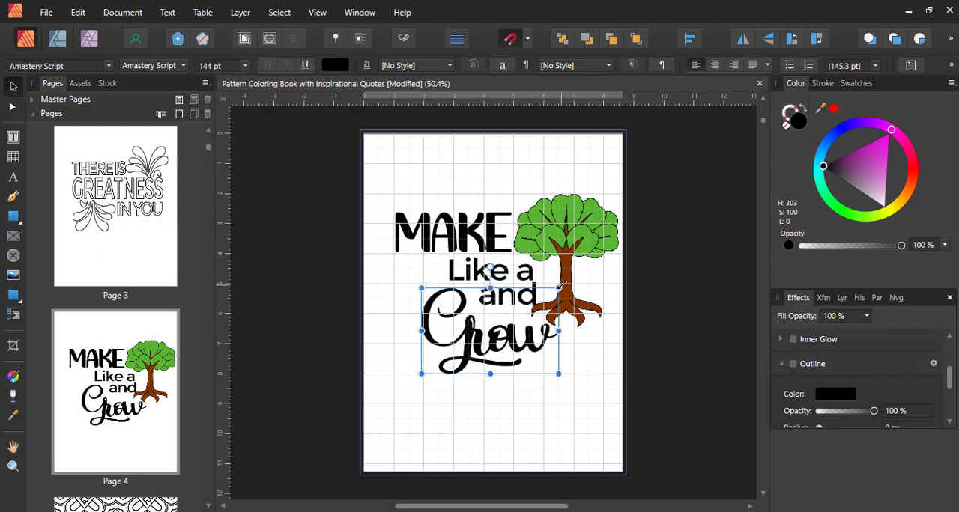
left_click_drag(559, 287, 577, 276)
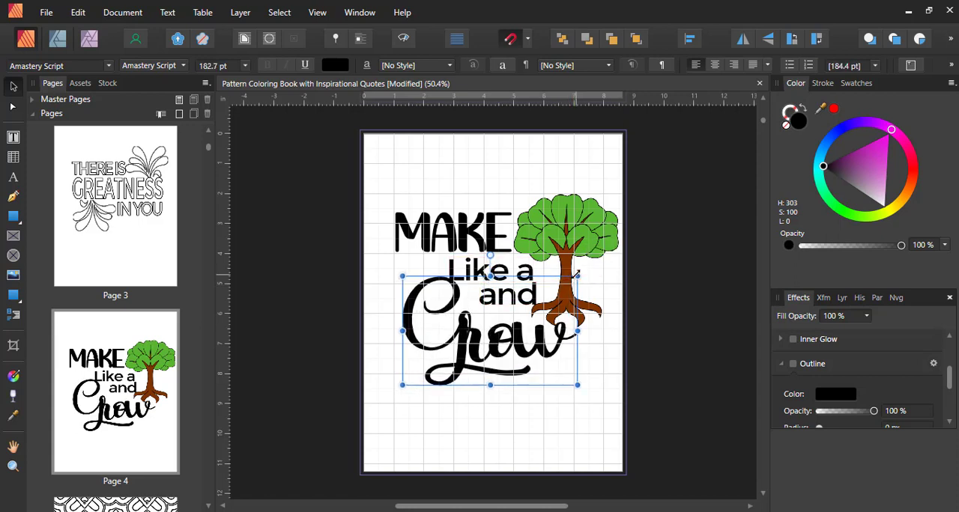
left_click(234, 67)
type("192")
key("Return")
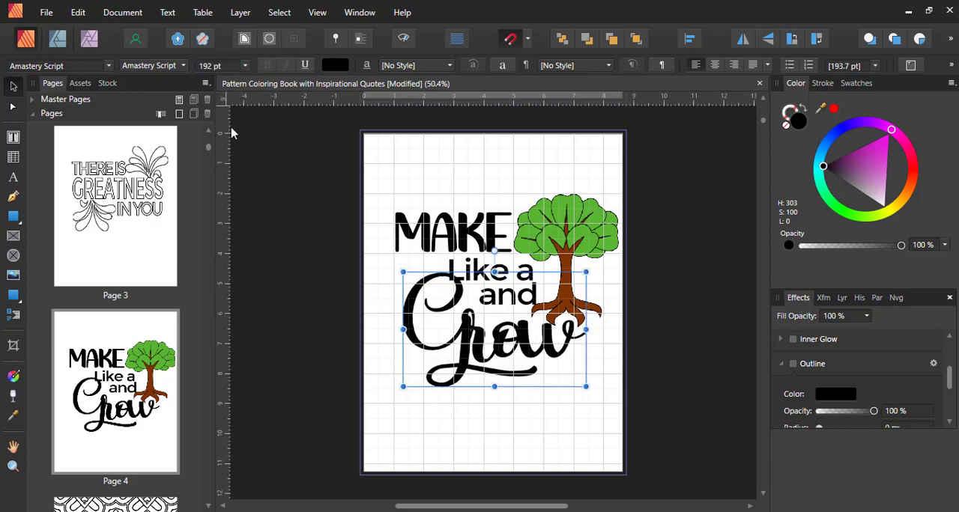
- Nudge "Grow" up and left so its capital G starts near the left edge of "MAKE"
left_click(546, 385)
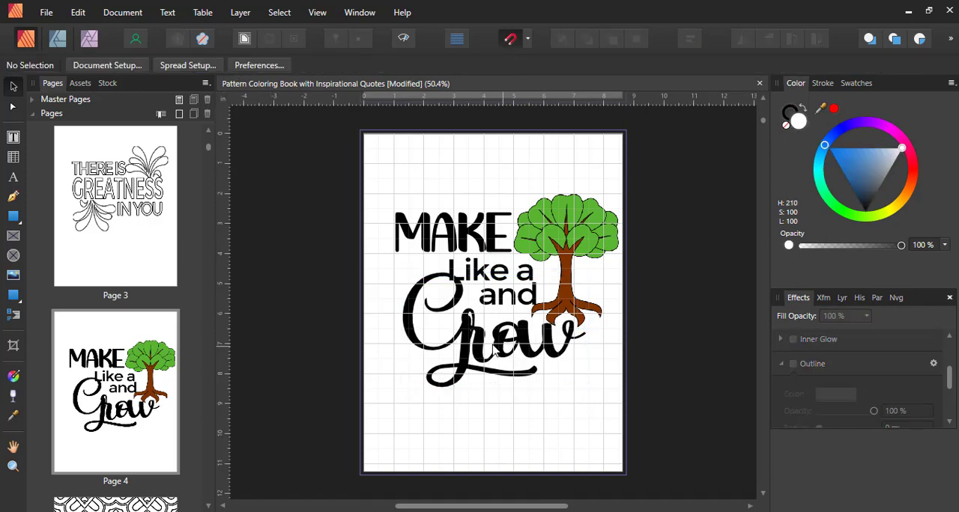
left_click_drag(506, 355, 492, 346)
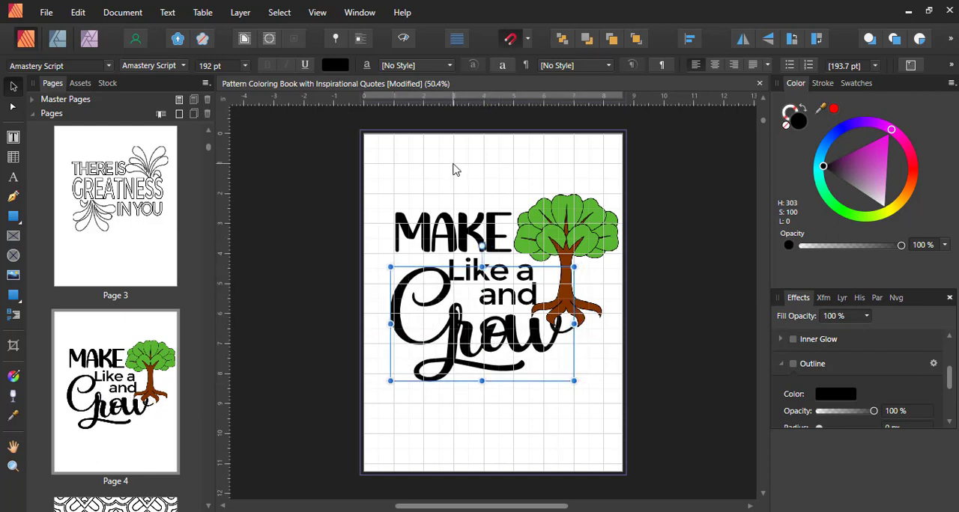
left_click(676, 222)
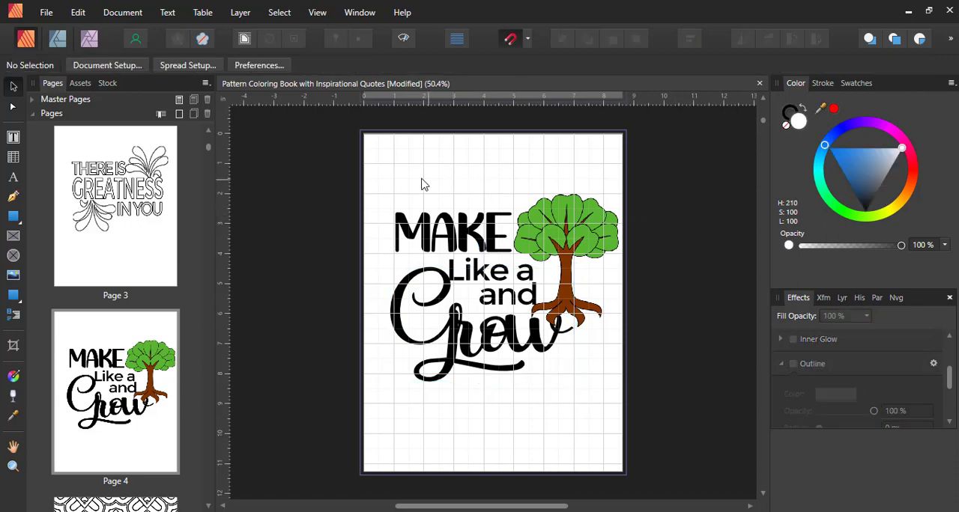
- Give "MAKE" and "Grow" a 2 pt black stroke and a white fill
left_click(448, 243)
left_click(431, 315, "shift")
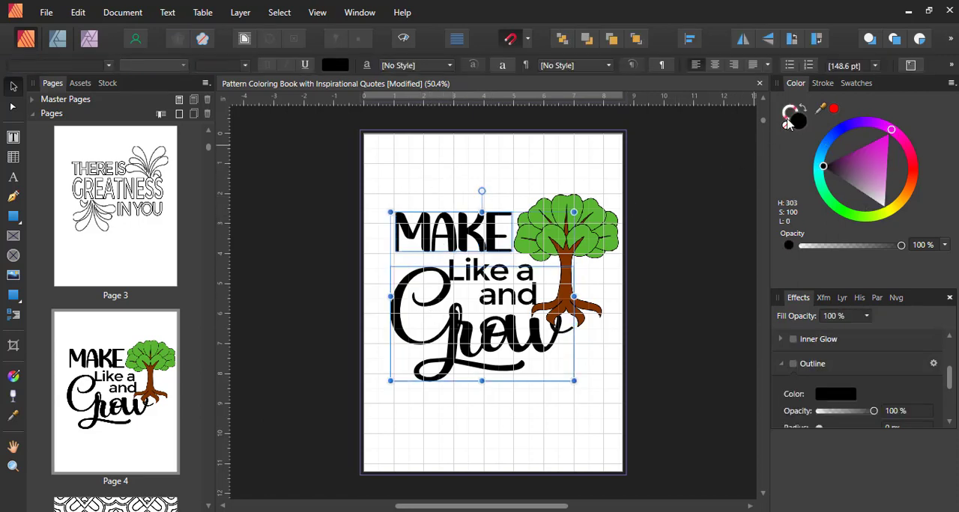
left_click(824, 86)
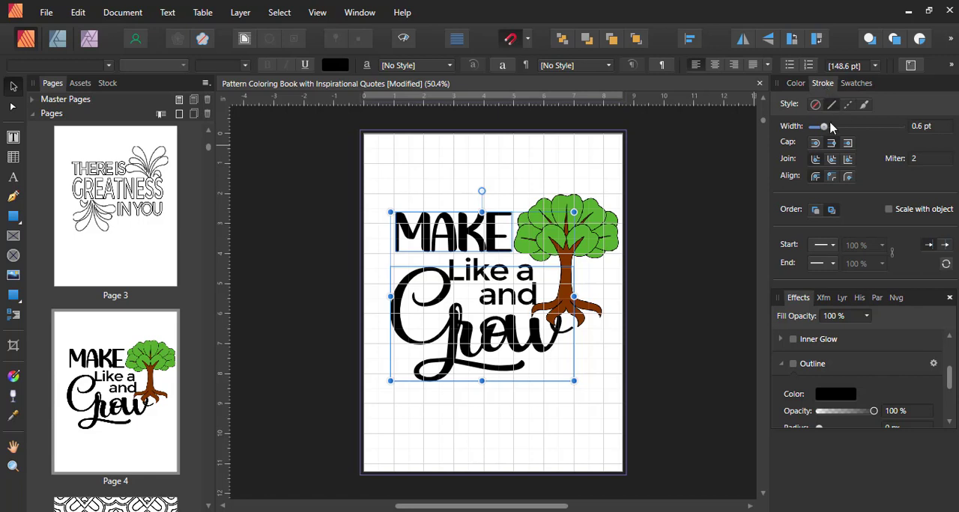
left_click(929, 127)
type("2")
key("Return")
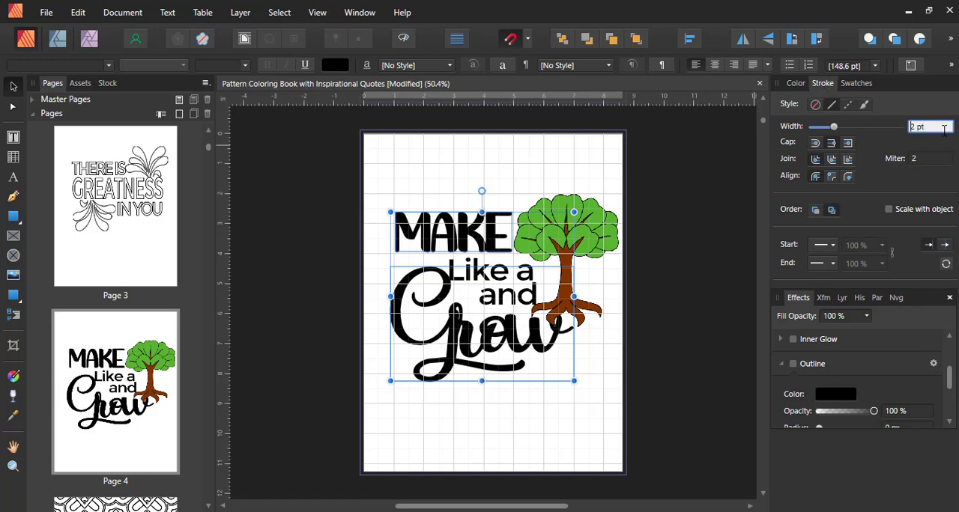
left_click(796, 83)
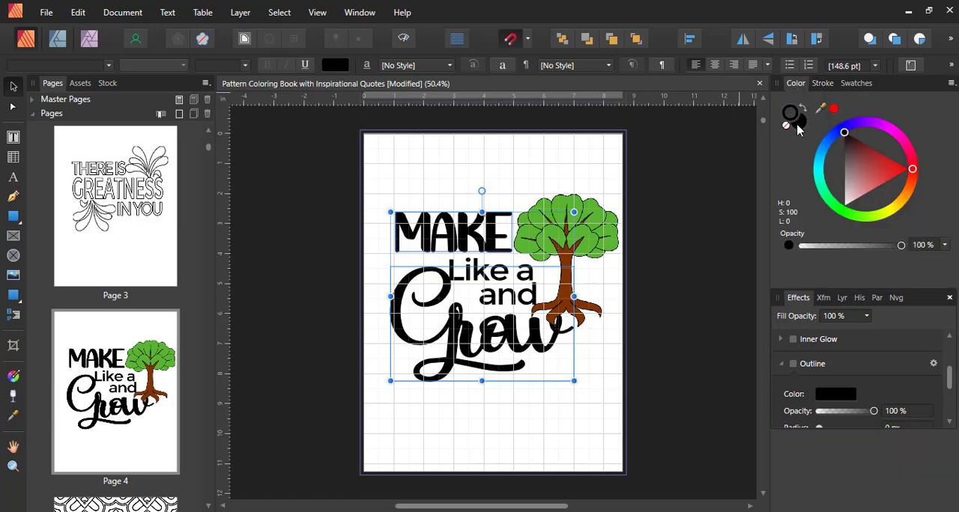
left_click(798, 126)
mouse_move(863, 170)
left_mouse_down()
mouse_move(901, 240)
mouse_move(889, 235)
left_mouse_up()
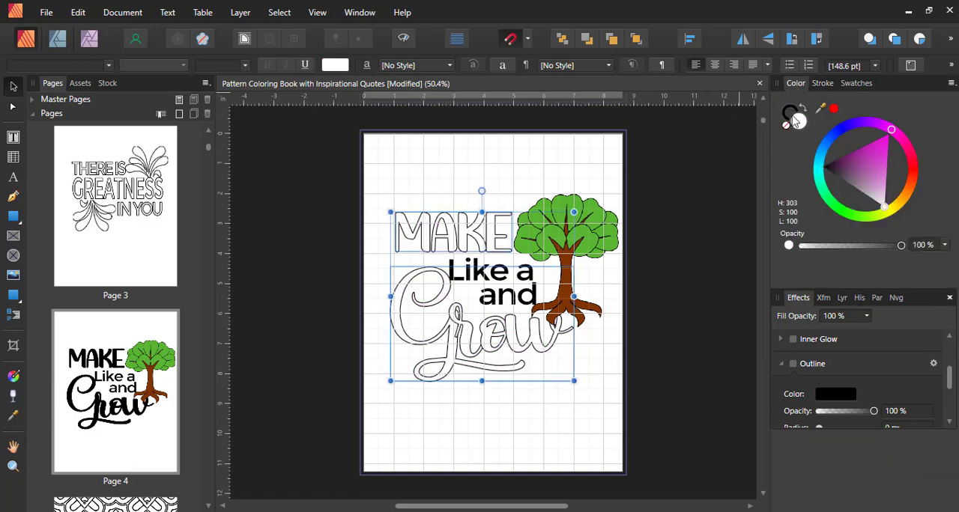
- Thicken the stroke of "MAKE" and "Grow" to 5 pt
left_click(822, 83)
left_click(928, 128)
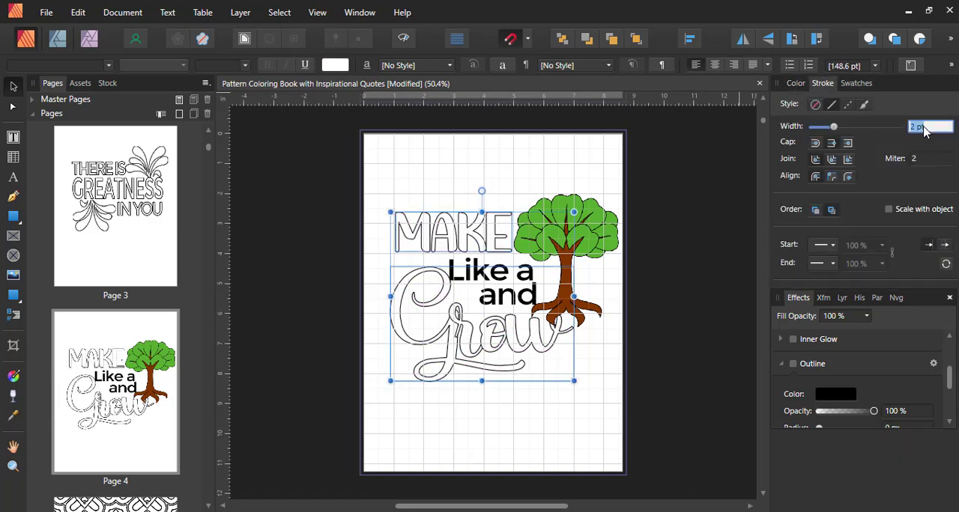
type("4")
key("Return")
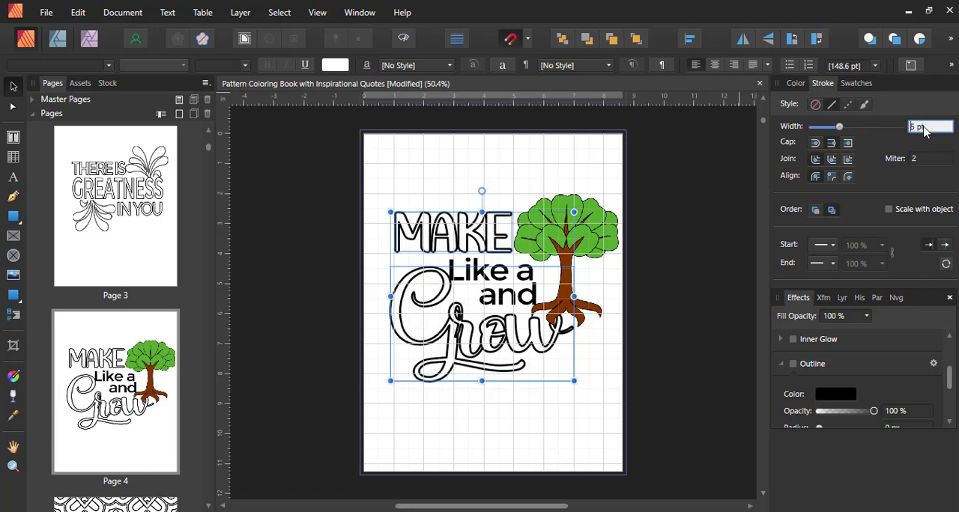
- Open the embedded tree clipart for editing and fill all its shapes with white
double_click(597, 234)
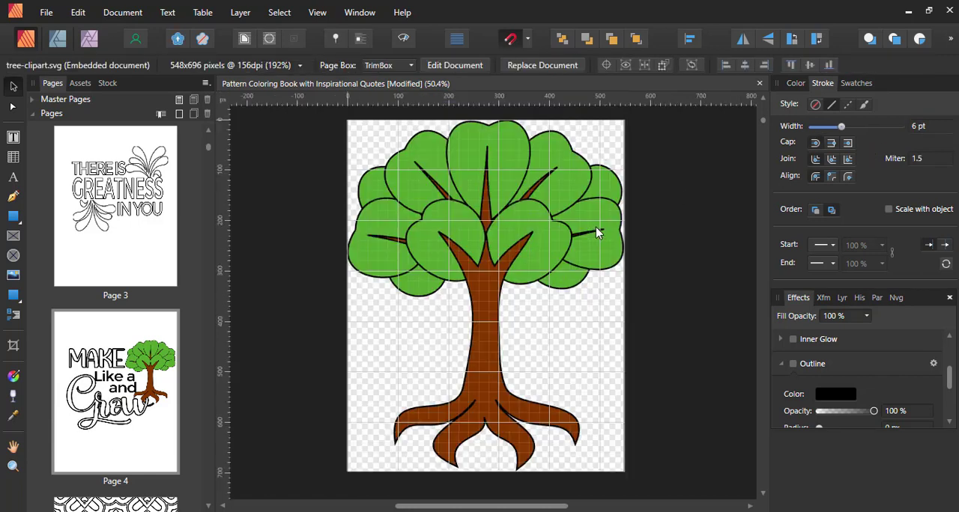
key("ctrl+a")
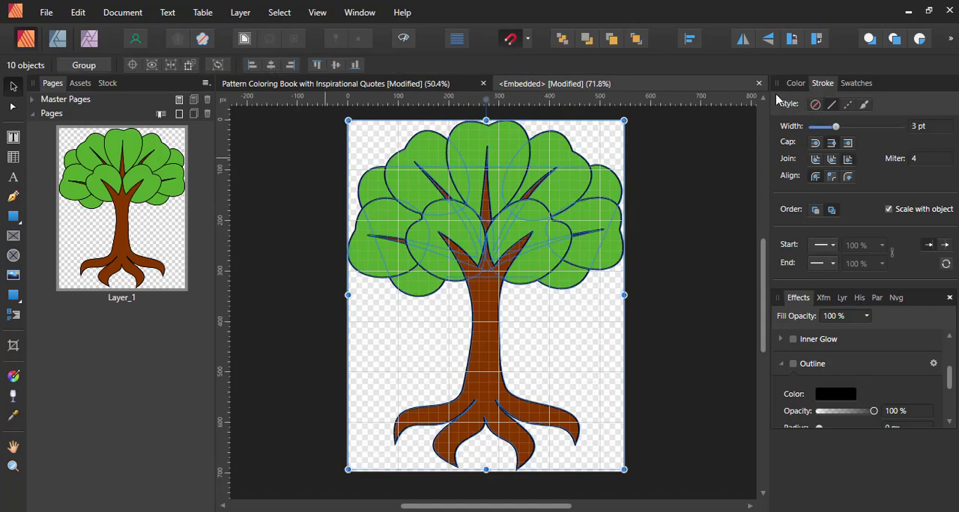
left_click(796, 84)
key("ctrl+d")
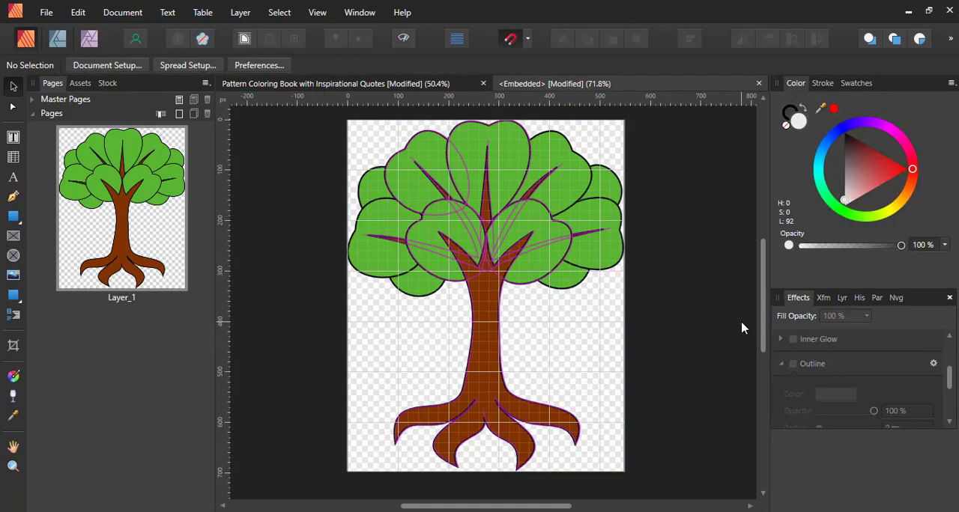
key("ctrl+a")
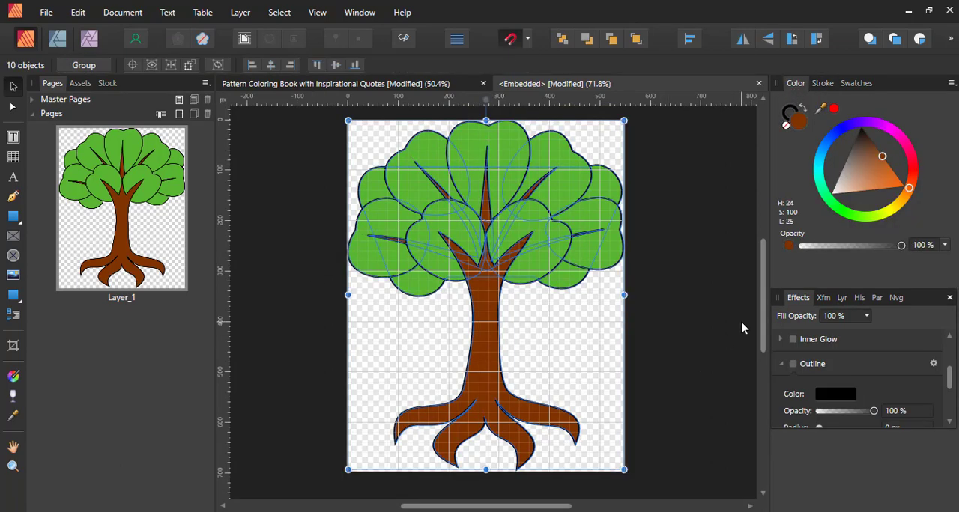
left_click(797, 113)
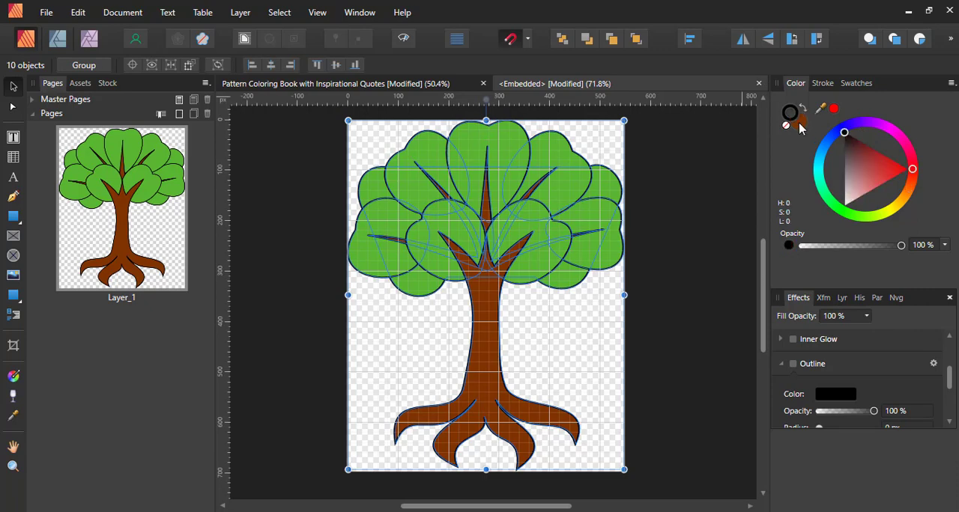
left_click(800, 125)
left_click_drag(881, 156, 819, 203)
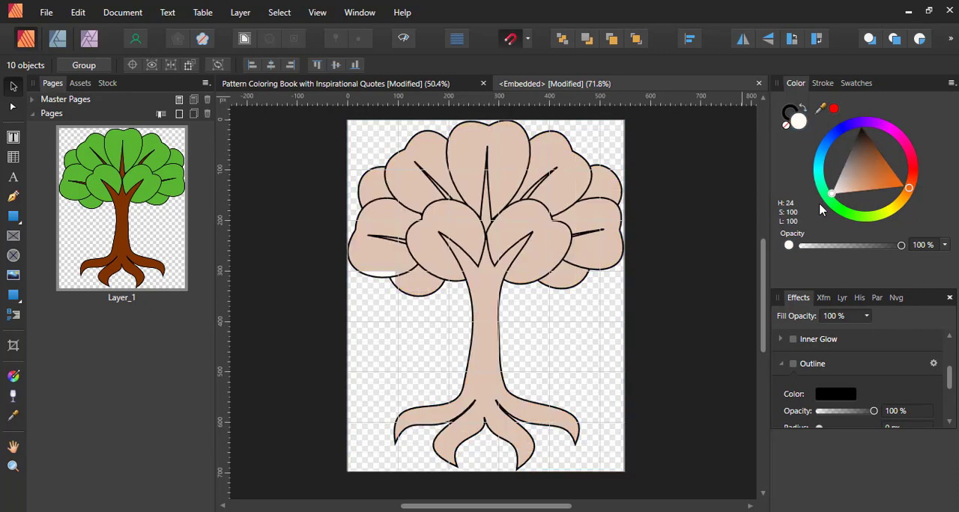
- Set the stroke width of all tree shapes to 7 pt and check the tree on the quote page
left_click(823, 83)
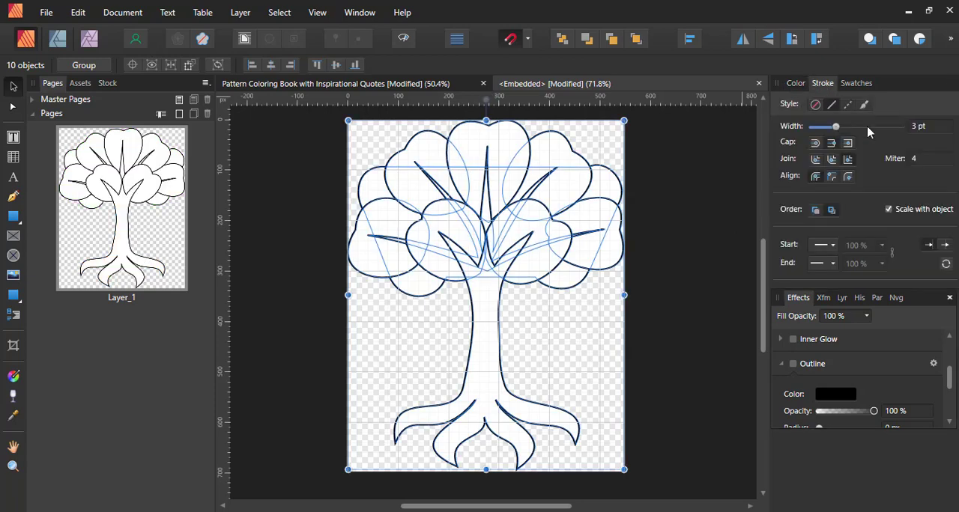
left_click(917, 129)
key("Up")
key("Up")
key("Up")
key("Up")
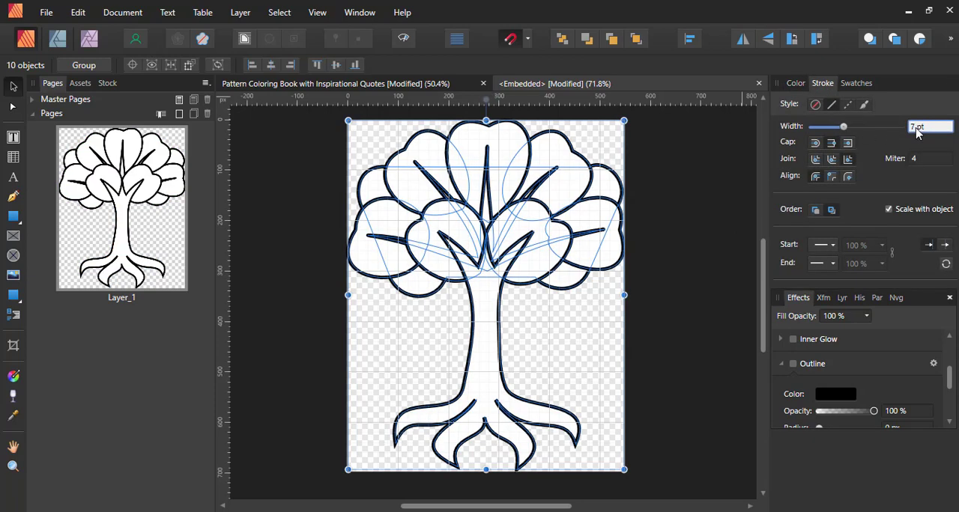
left_click(424, 86)
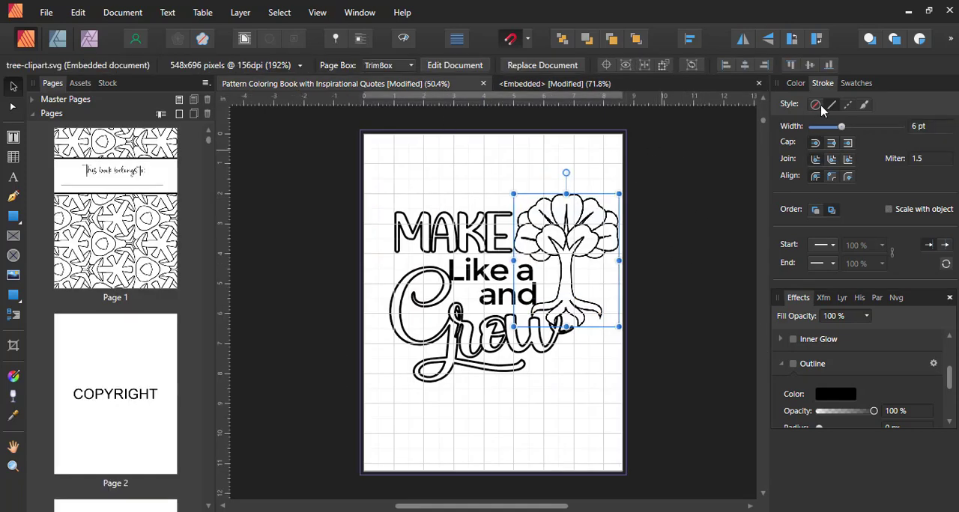
- Set the stroke width of all shapes in the embedded tree to 10 pt and return to the coloring book document
left_click(553, 85)
left_click(929, 128)
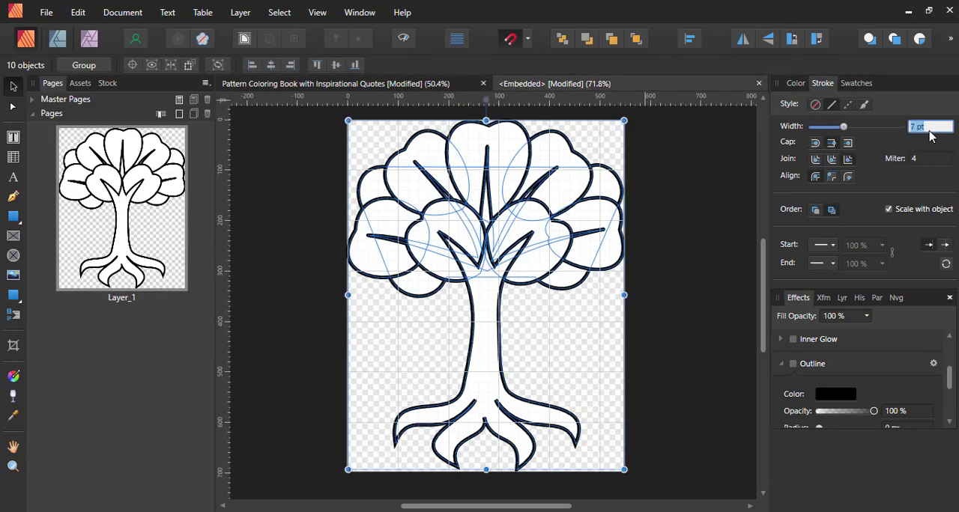
type("10")
key("Return")
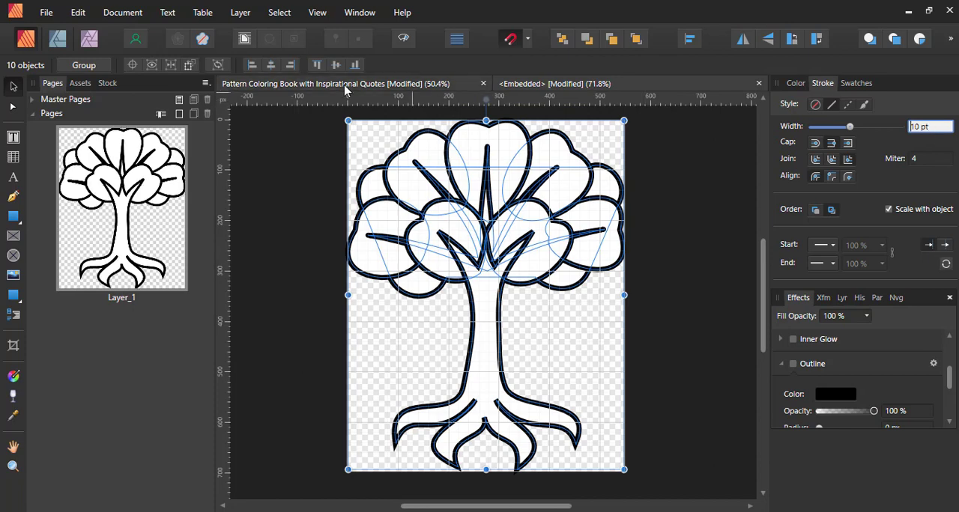
left_click(345, 85)
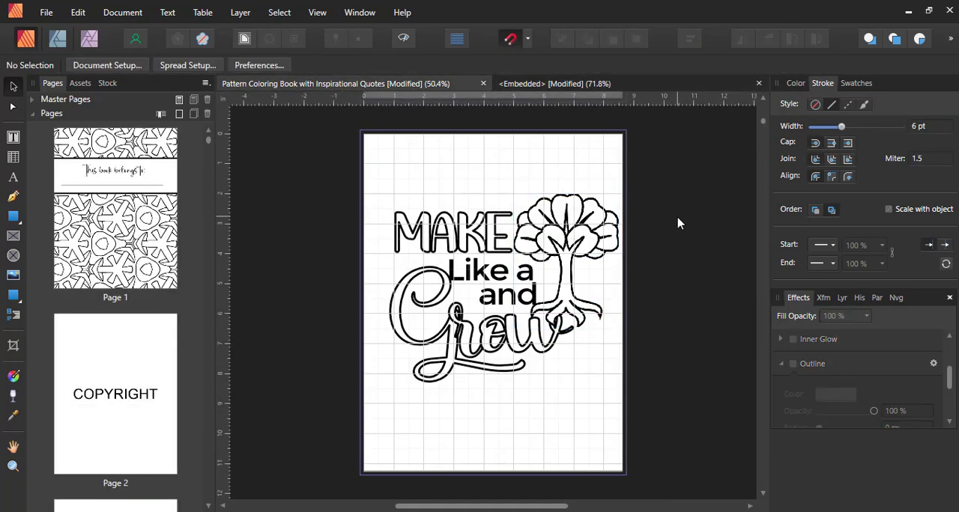
- Shift "Grow" slightly left and down, and move "and" down and left between "Like a" and "Grow", away from the tree roots
left_click(478, 337)
left_click_drag(470, 346, 465, 331)
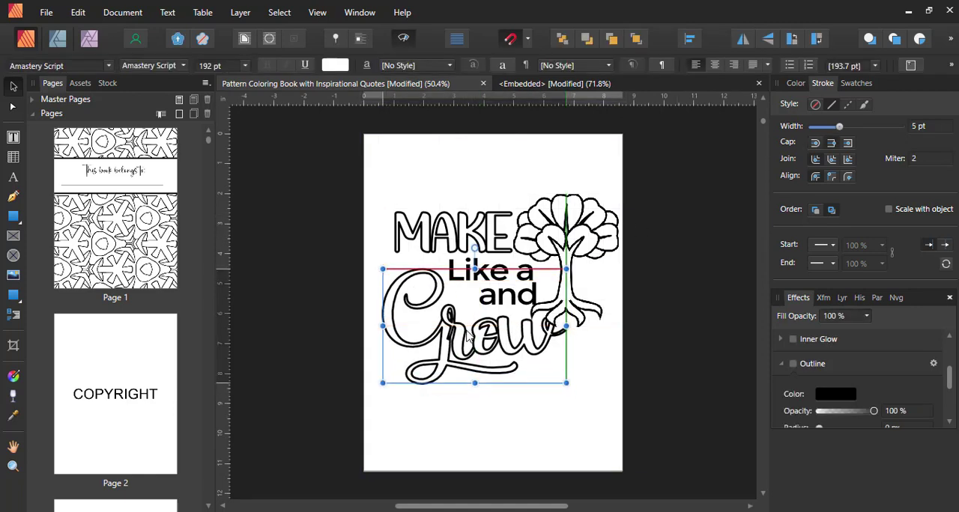
left_click(572, 251)
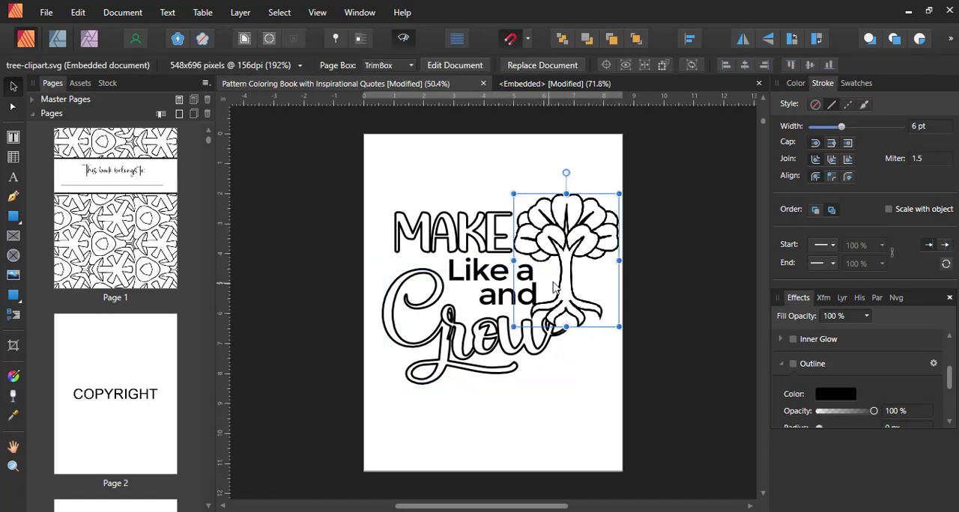
left_click(494, 300)
left_click_drag(492, 300, 493, 303)
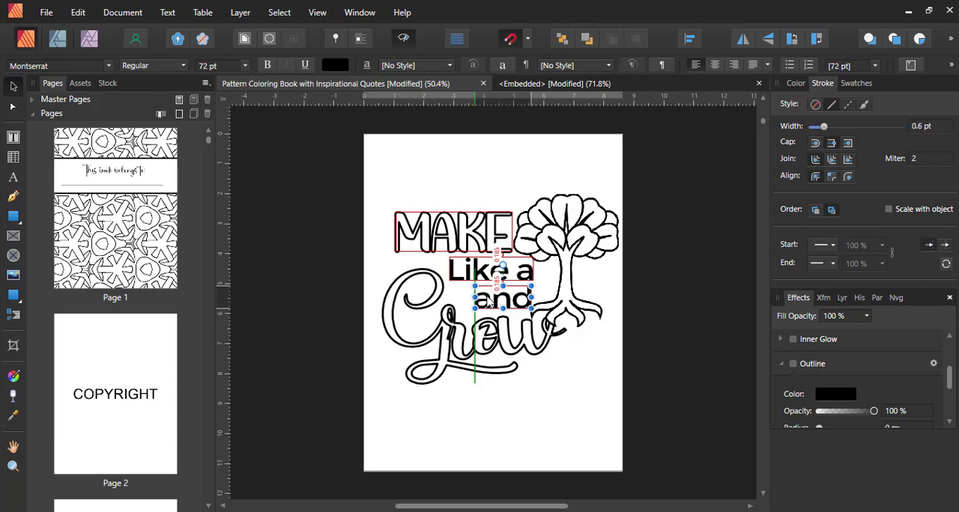
- Scale the tree clipart down slightly, reposition it beside the quote, and shift "Make" right until it meets the foliage
left_click_drag(489, 301, 490, 302)
left_click(565, 249)
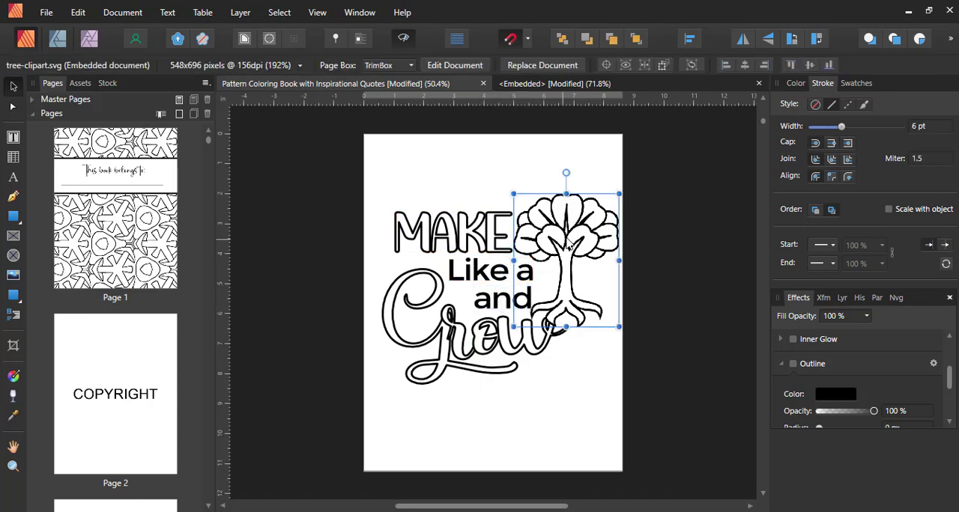
left_click_drag(588, 250, 595, 240)
mouse_move(625, 188)
left_mouse_down()
mouse_move(604, 225)
mouse_move(619, 194)
left_mouse_up()
left_click_drag(595, 230, 589, 233)
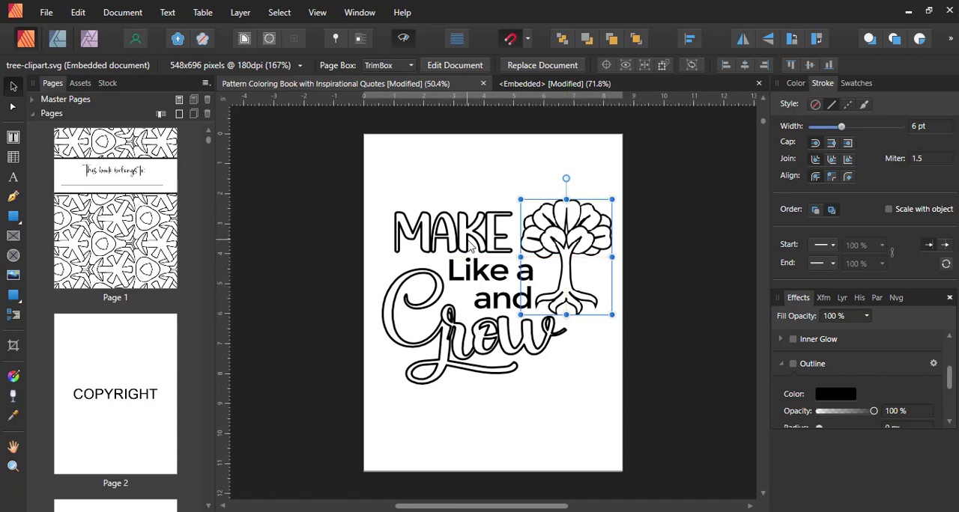
left_click(462, 226)
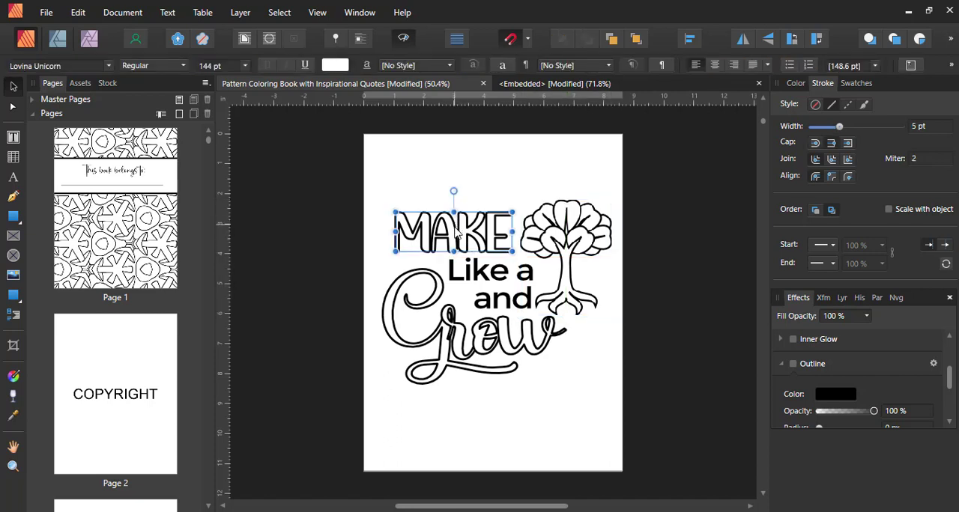
left_click_drag(459, 228, 502, 241)
left_click(535, 334)
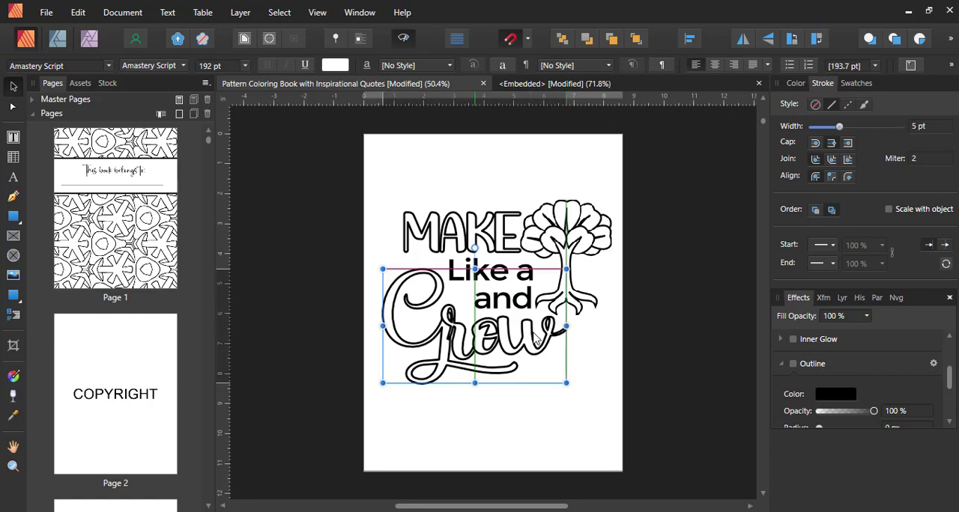
- Change the font of "Like a" and "and" to Lovina Unicorn
left_click(468, 274)
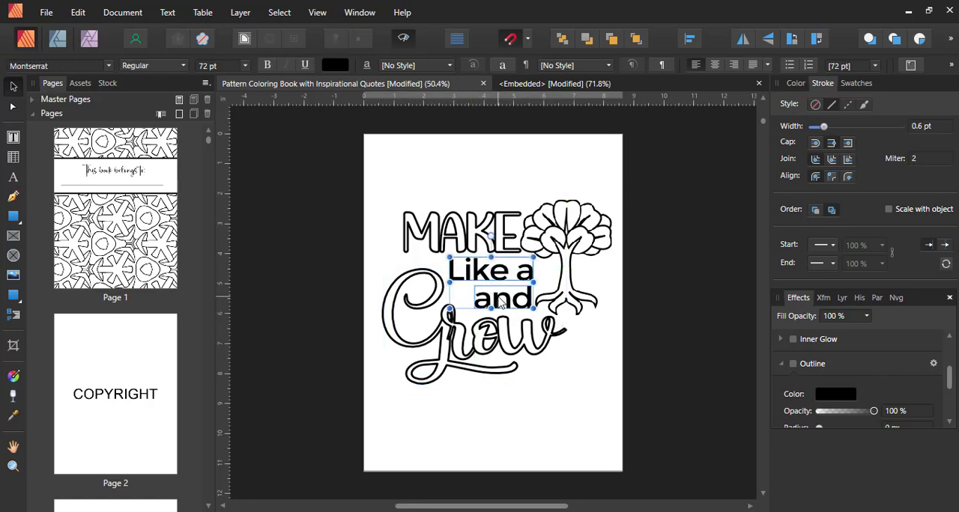
left_click(80, 66)
key("BackSpace")
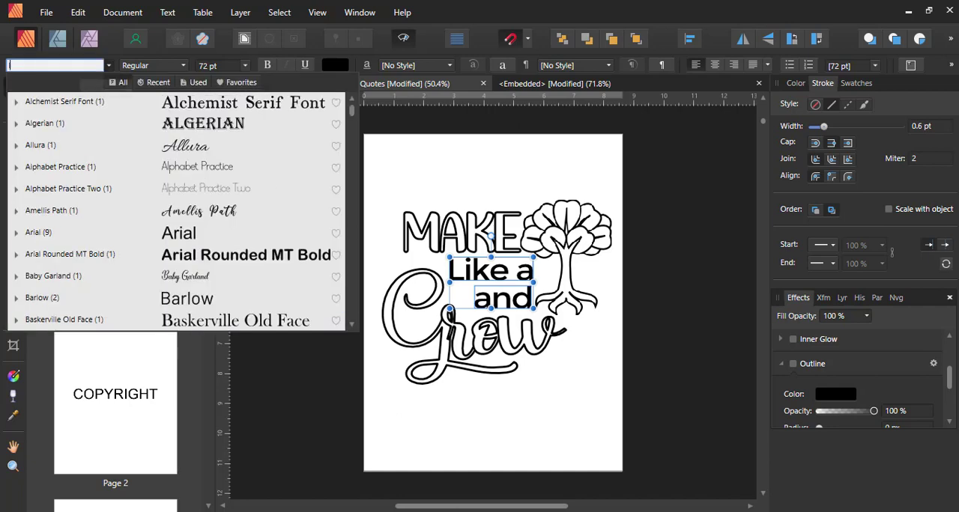
type("lovin")
left_click(85, 104)
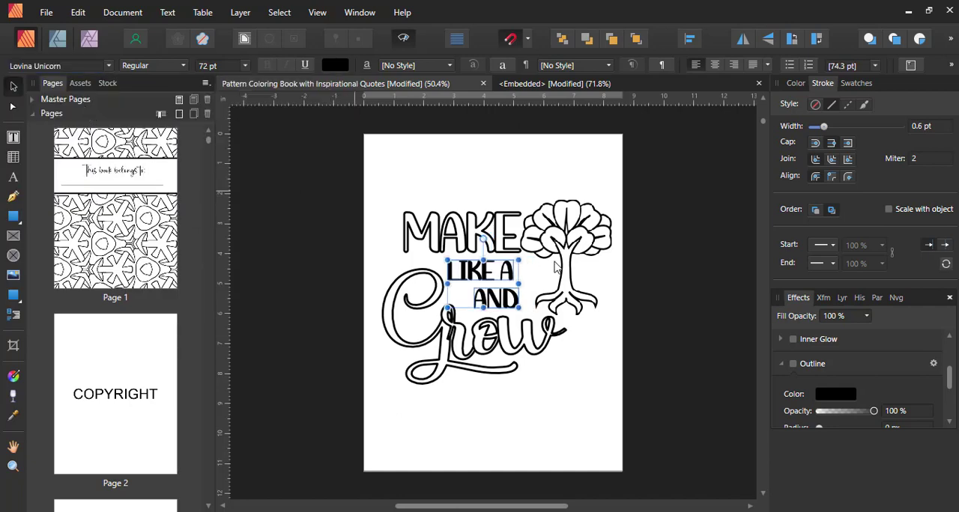
- Reposition "Like a" under the right part of "Make" and move "and" slightly right beneath it
left_click(603, 276)
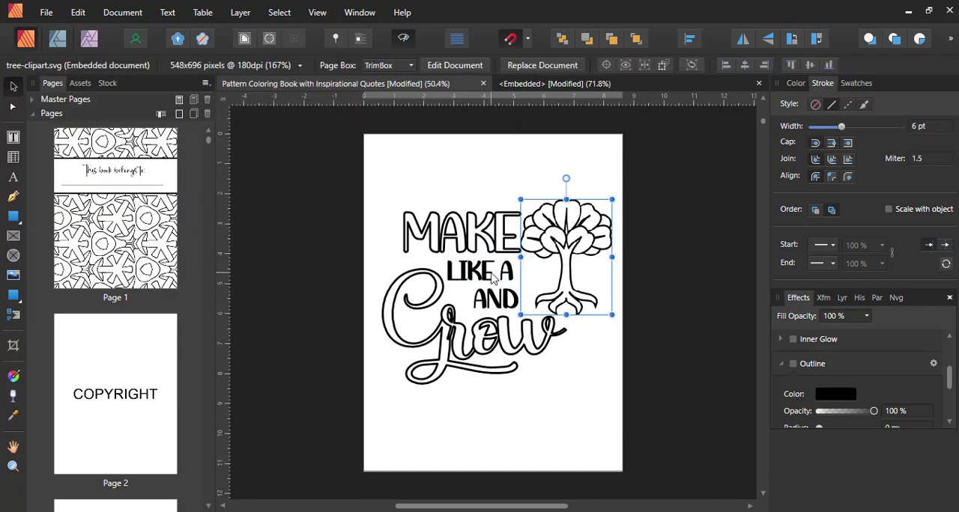
left_click_drag(493, 275, 518, 272)
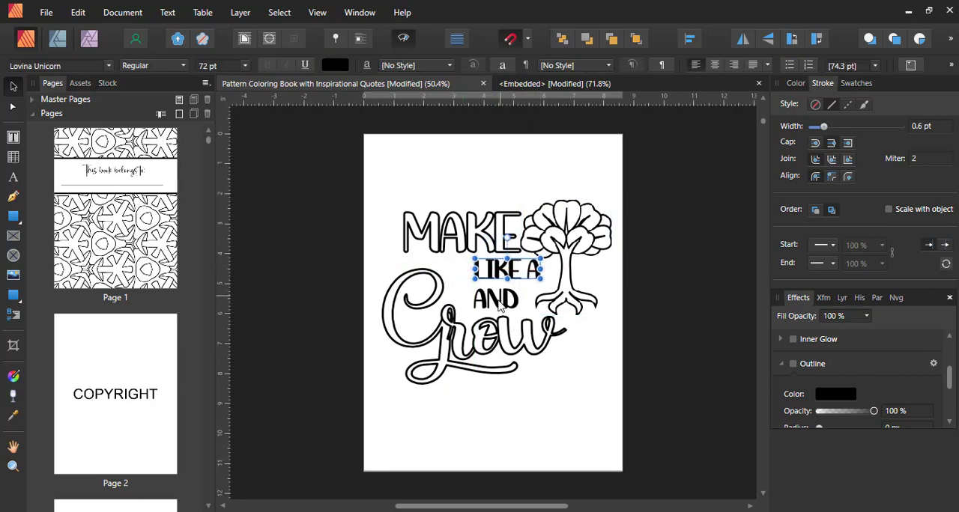
left_click_drag(502, 303, 509, 276)
left_click(484, 275)
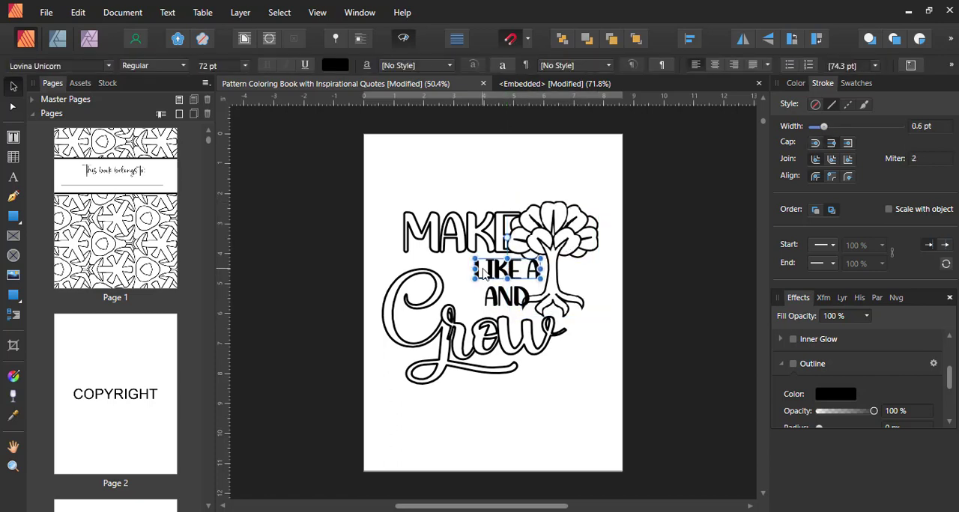
left_click_drag(482, 275, 466, 275)
- Lower the tree so its foliage touches the end of "Make", and move "Grow" down and right so it sits beneath the roots
mouse_move(537, 283)
left_mouse_down()
mouse_move(567, 280)
mouse_move(567, 291)
left_mouse_up()
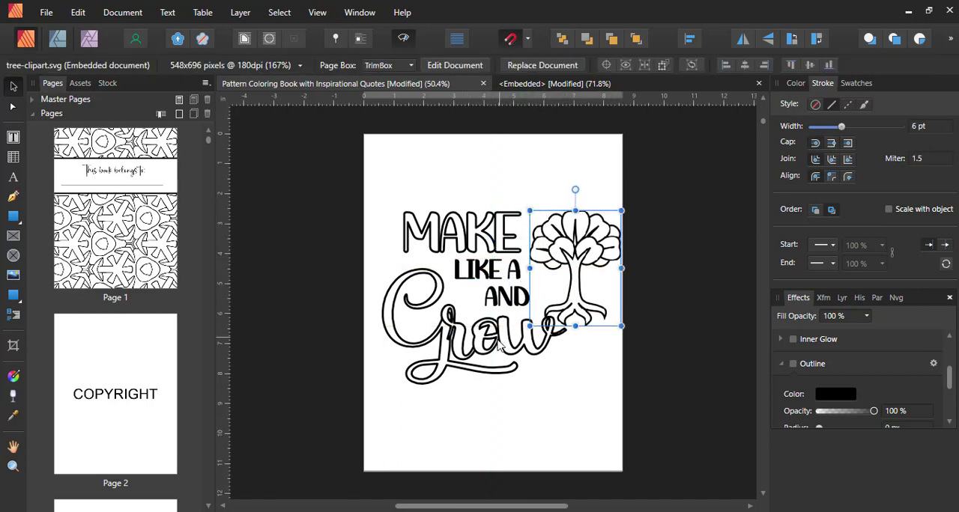
left_click(497, 377)
left_click(564, 251)
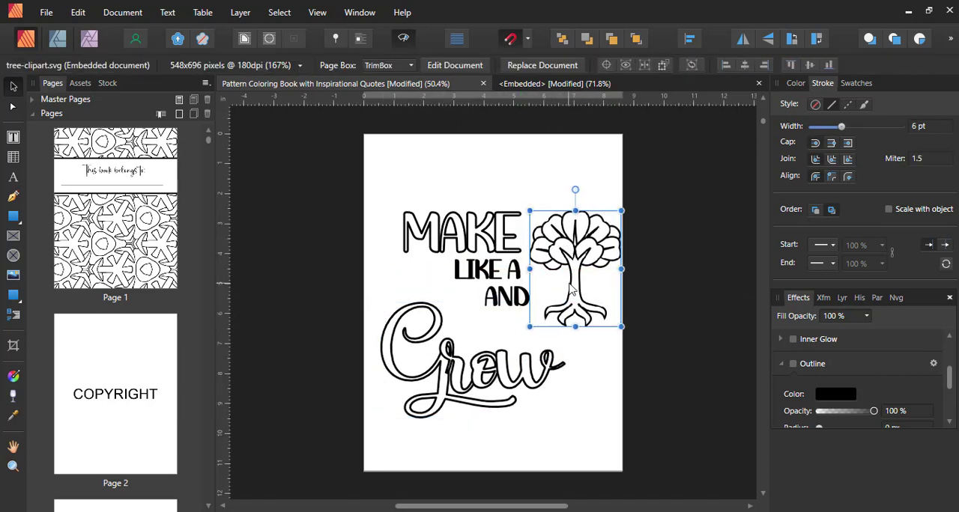
left_click_drag(569, 289, 516, 298)
left_click_drag(478, 378, 521, 365)
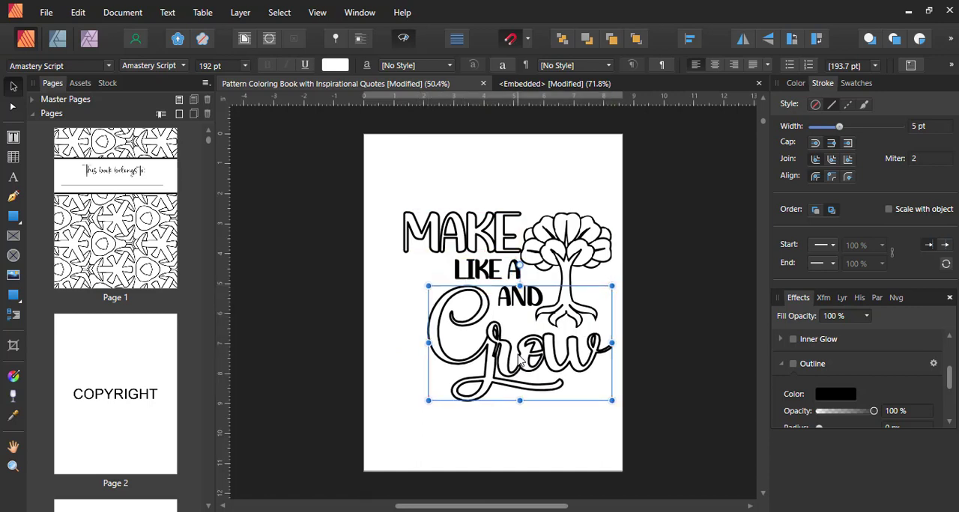
- Fill the "Like a" and "and" text with white
left_click(475, 271)
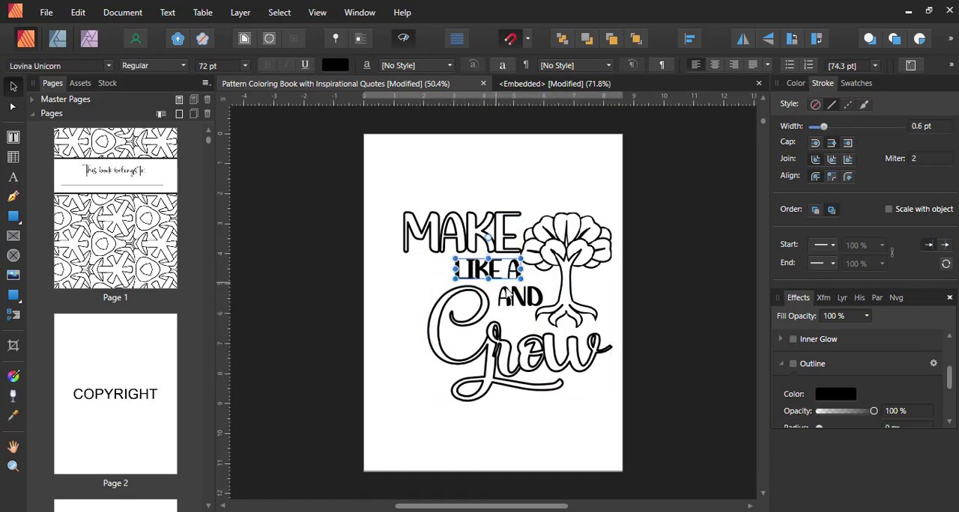
left_click(530, 301, "shift")
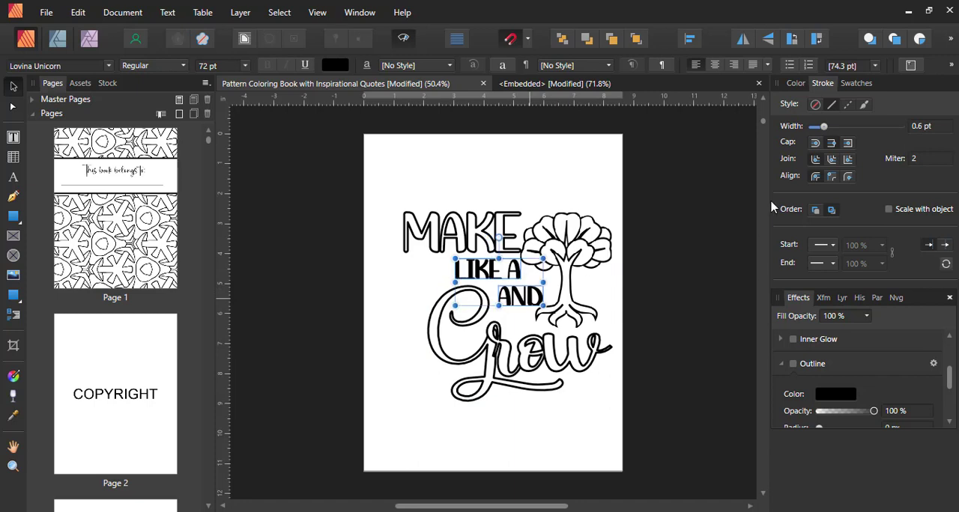
left_click(795, 84)
left_click_drag(852, 183, 899, 208)
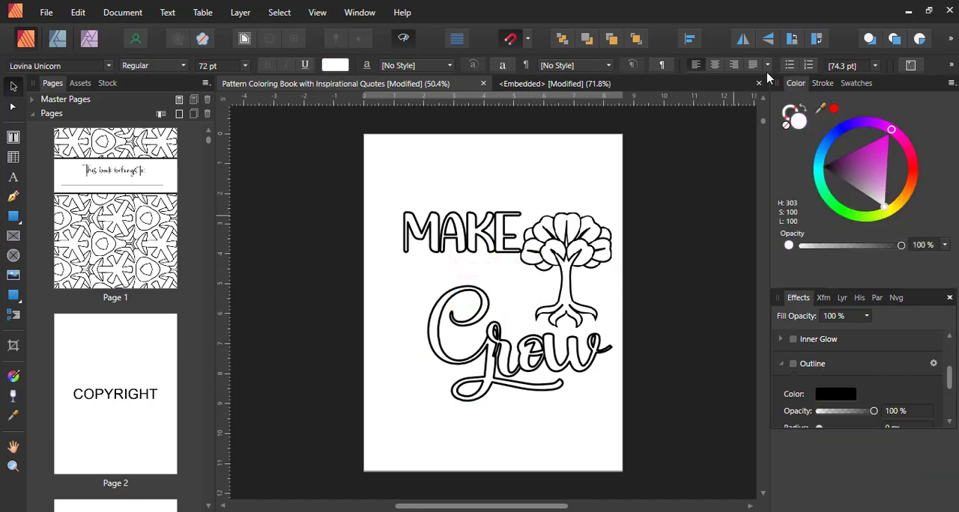
- Check the stroke width of "Make", try 5 pt on "Like a" and "and", and set both to 4 pt
left_click(517, 234)
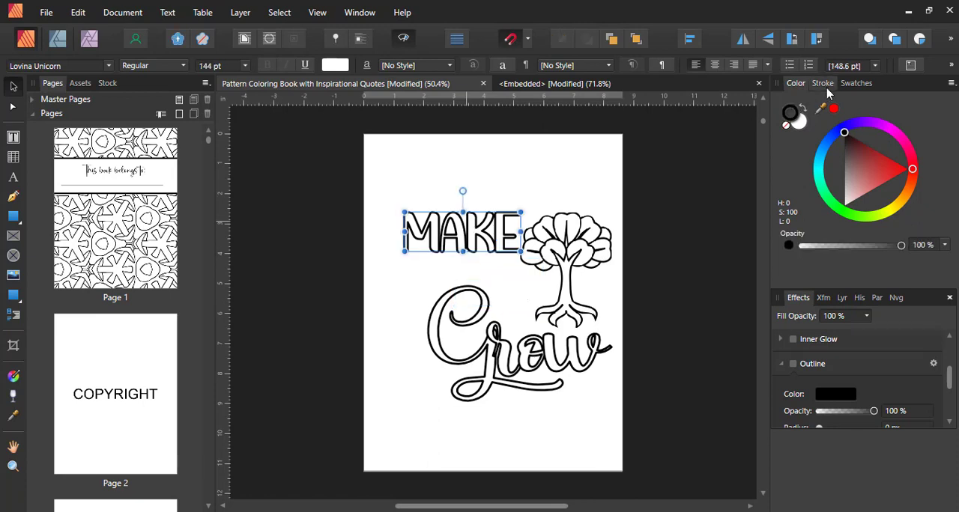
left_click(823, 83)
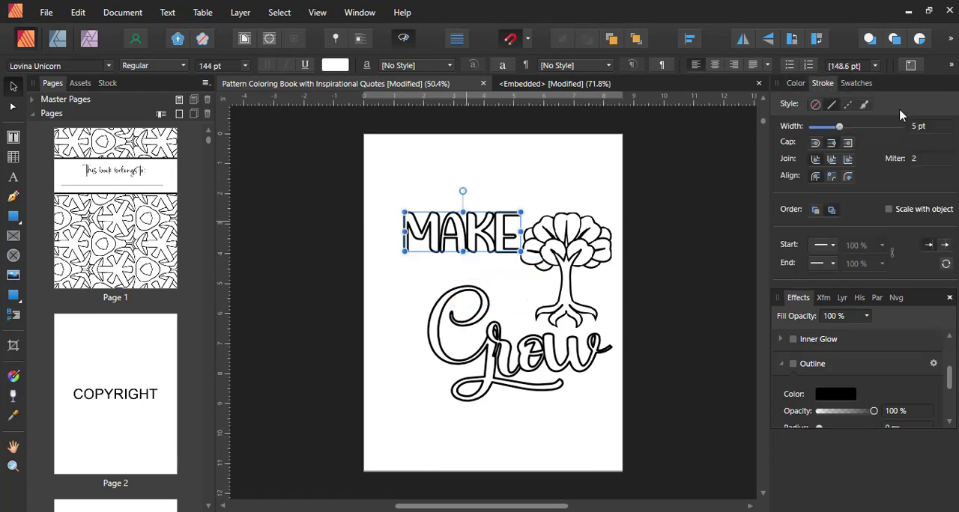
left_click(517, 277)
left_click(525, 303, "shift")
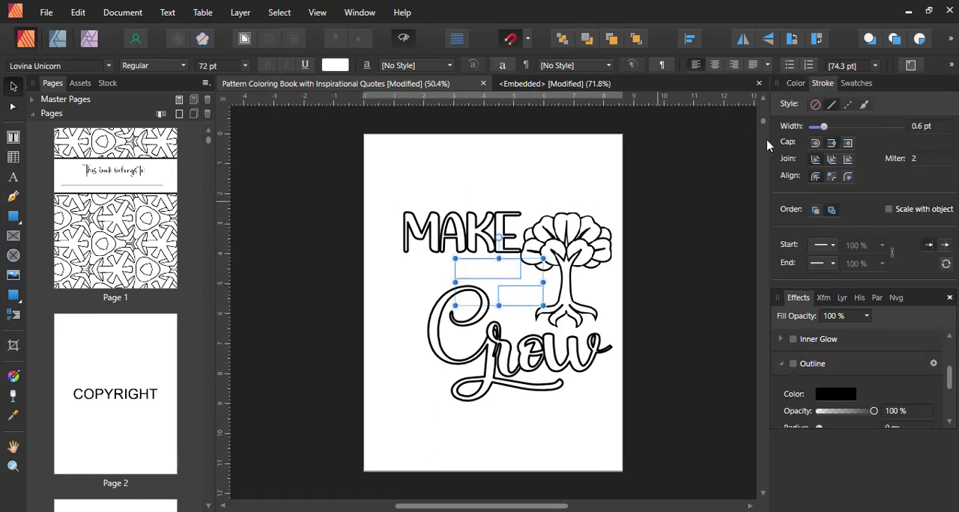
left_click(938, 131)
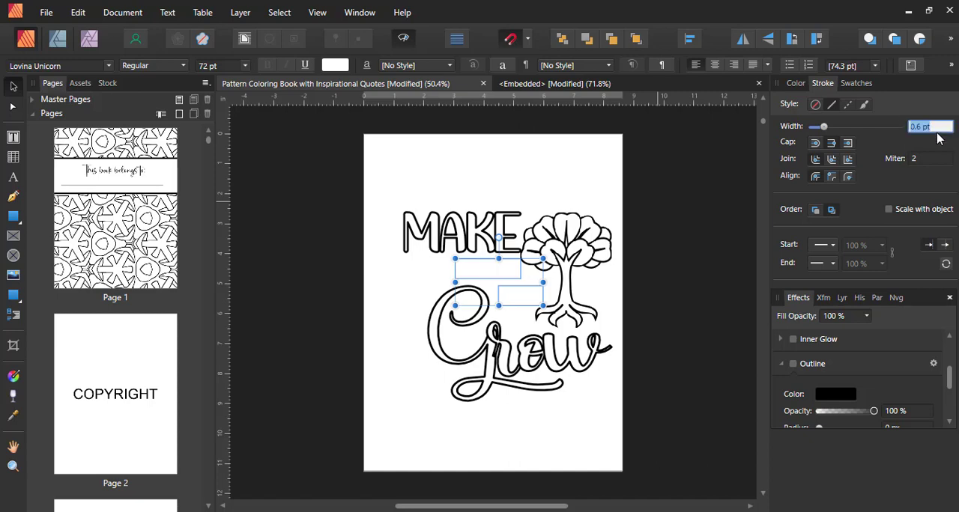
type("5")
key("Return")
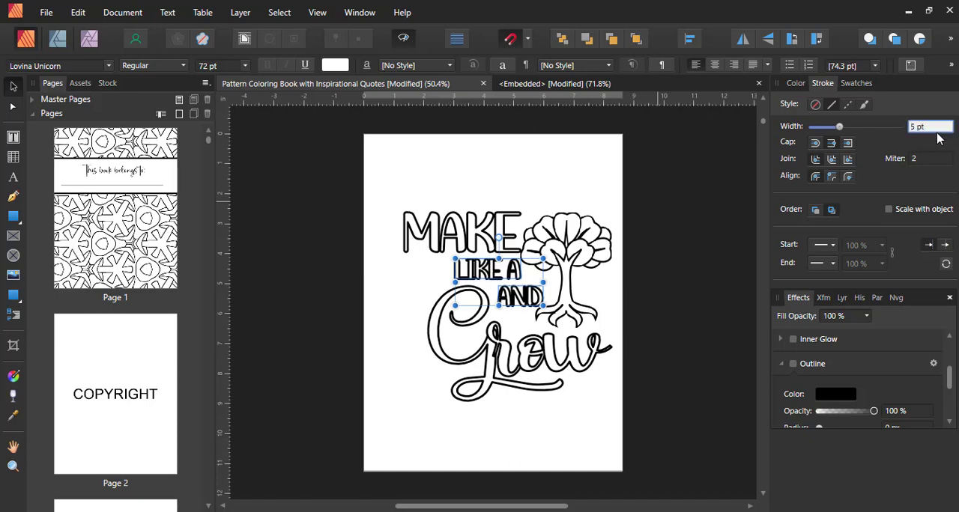
type("4")
key("Return")
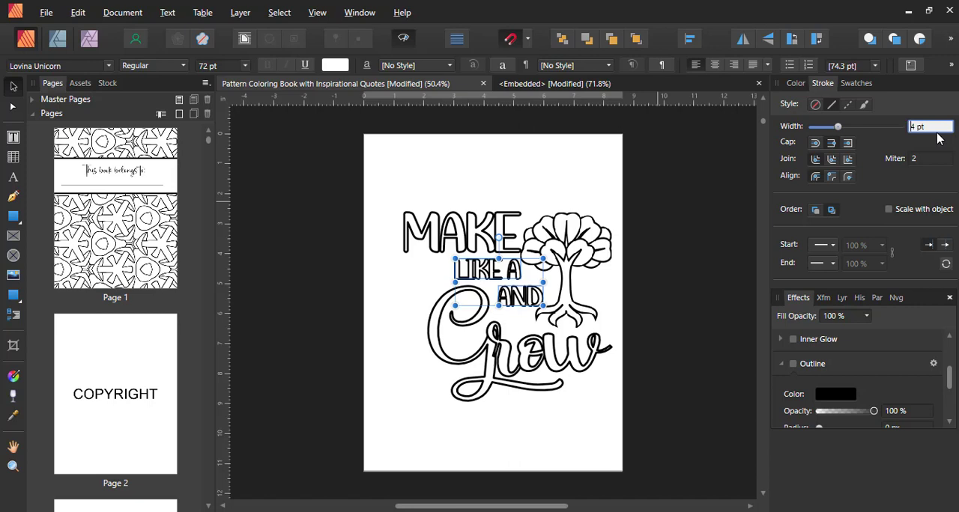
left_click(627, 296)
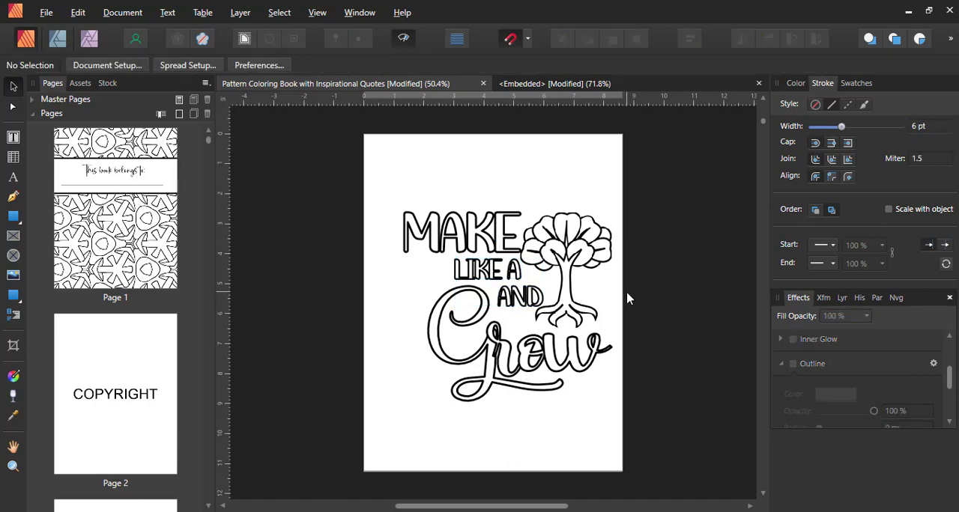
- Widen the letter spacing of "Like a" and move the text slightly left, away from the tree
left_click(466, 279)
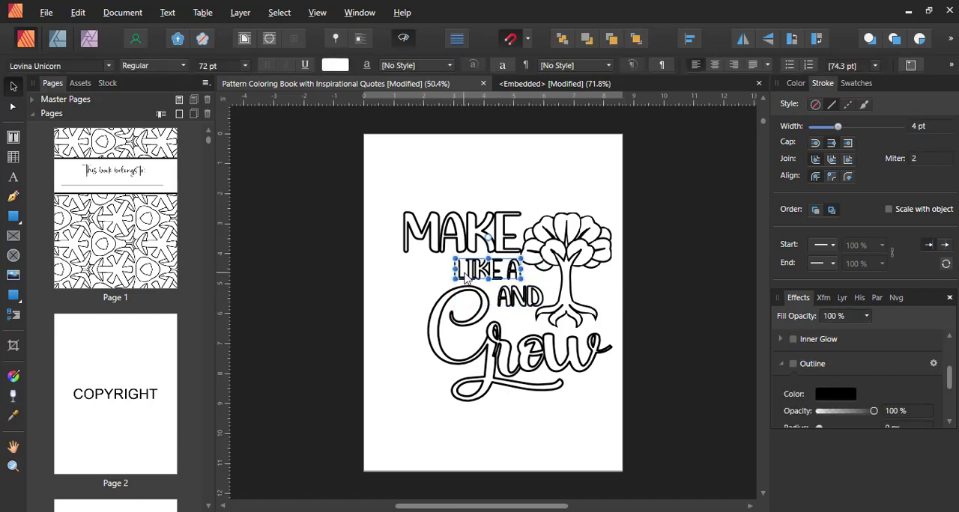
key("alt+Right")
key("alt+Right")
key("alt+Right")
key("alt+Right")
key("alt+Right")
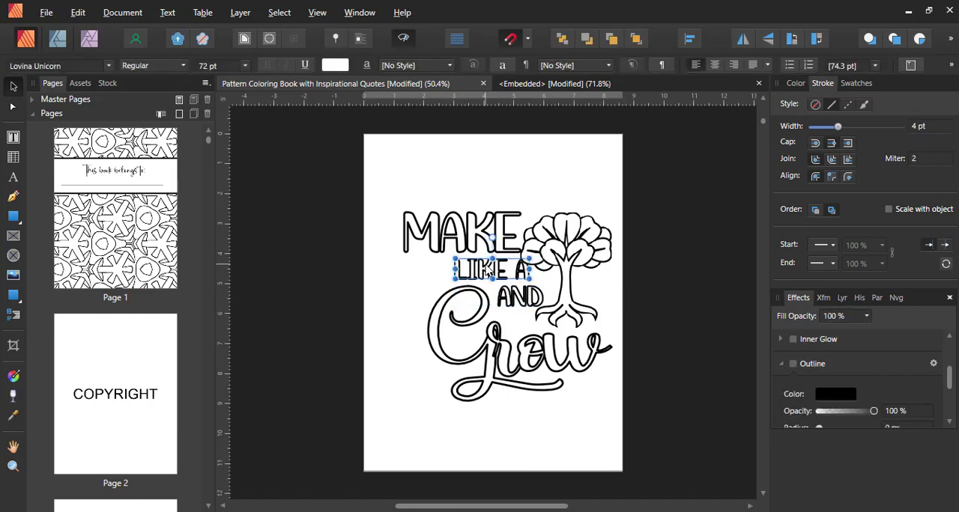
scroll(487, 271, "up", 4)
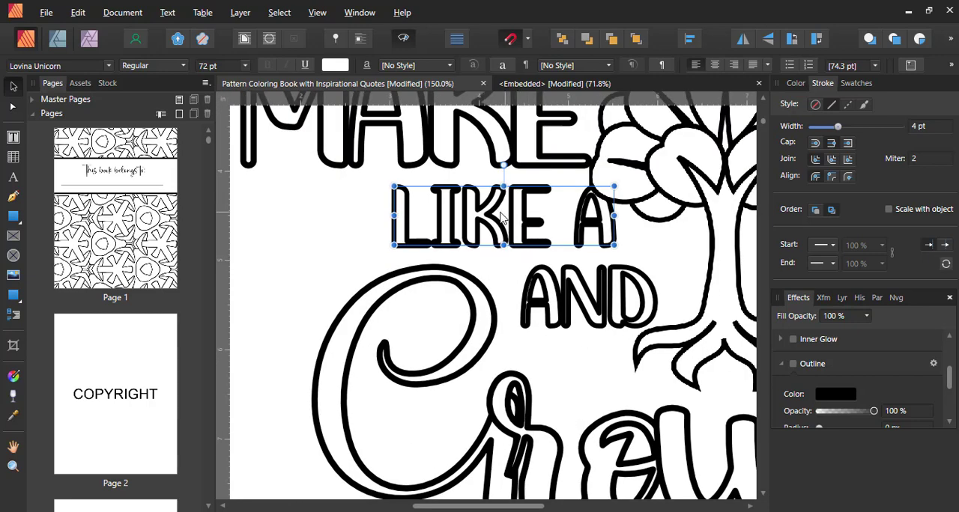
left_click_drag(502, 217, 477, 216)
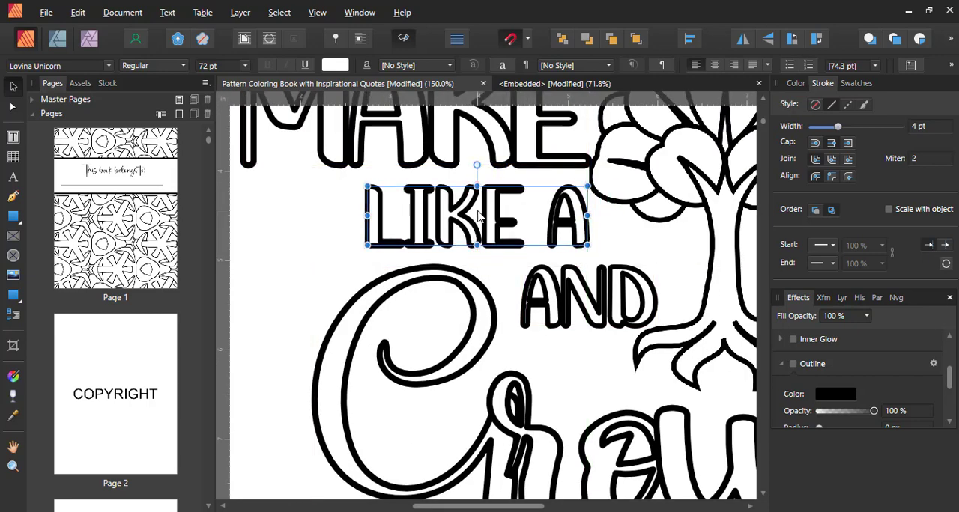
- Widen the letter spacing of "and", and set the stroke width of both "and" and "Like a" to 3.1 pt
left_click(583, 290)
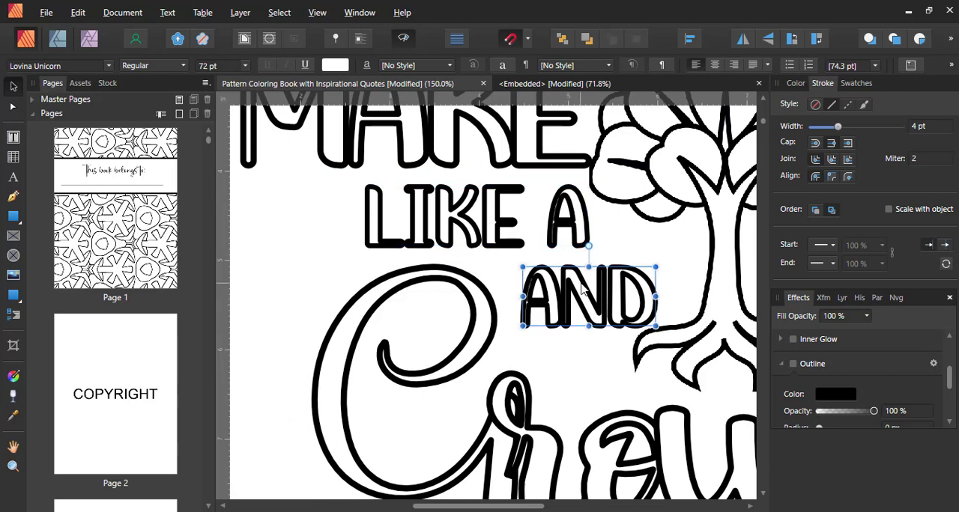
key("alt+Right")
key("alt+Right")
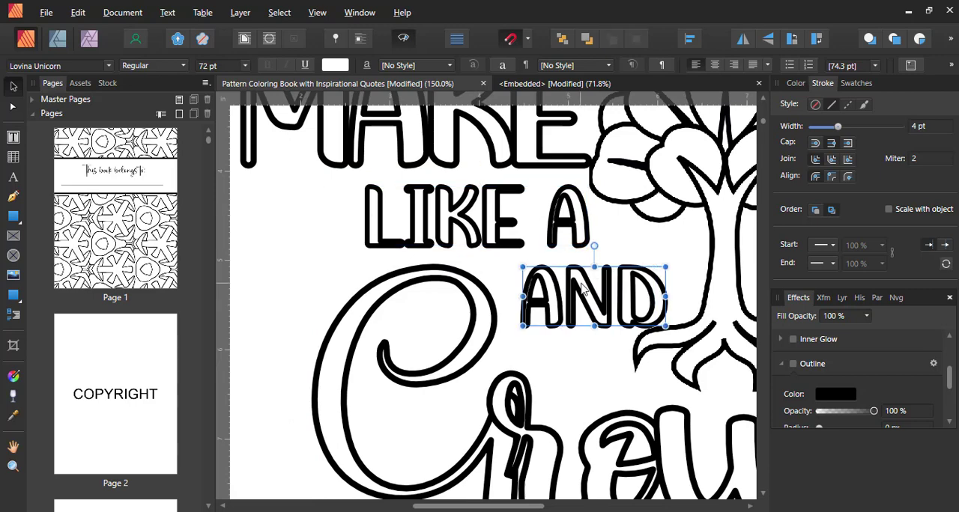
left_click_drag(838, 127, 837, 131)
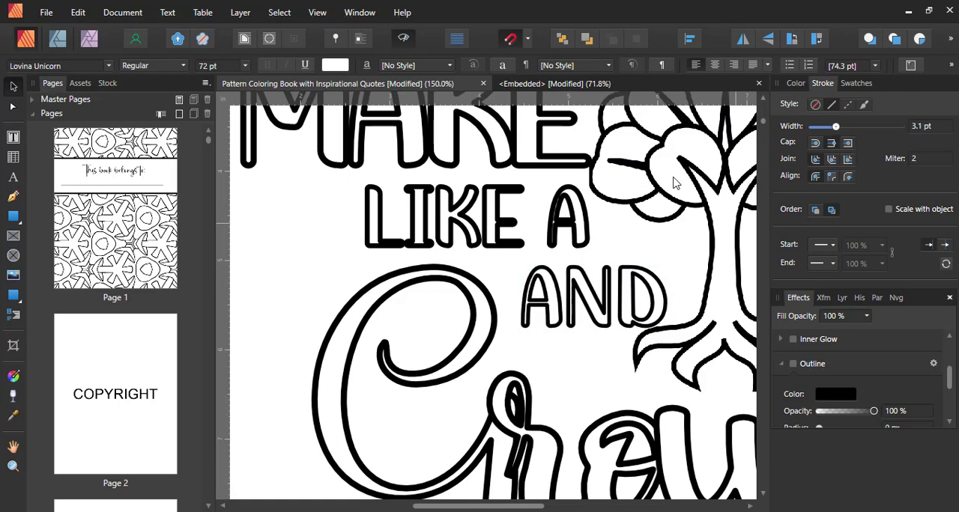
left_click(574, 212)
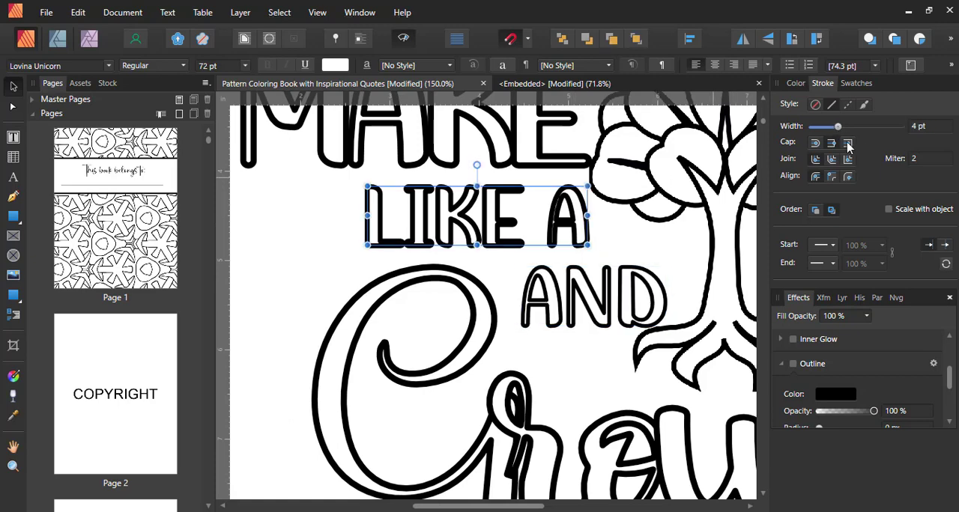
left_click(925, 124)
type("3.1")
key("Return")
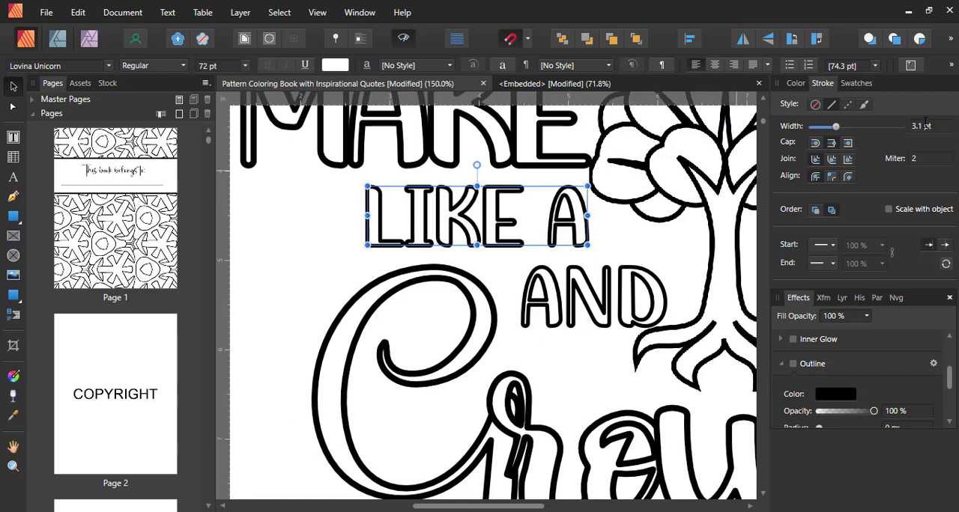
left_click(351, 221)
- Fit the page in view and group all five text and tree objects of the "Make like a and grow" quote
key("ctrl+0")
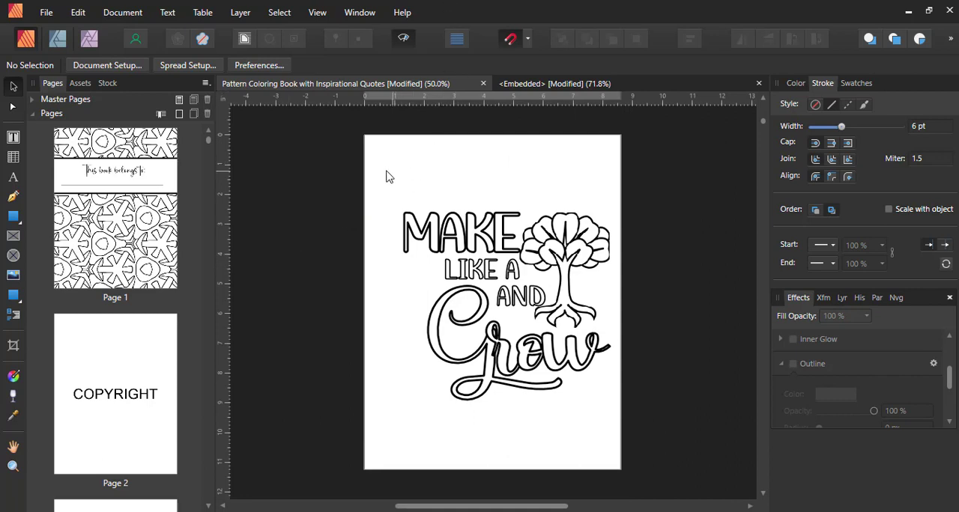
left_click(577, 365)
left_click_drag(577, 365, 576, 364)
key("ctrl+a")
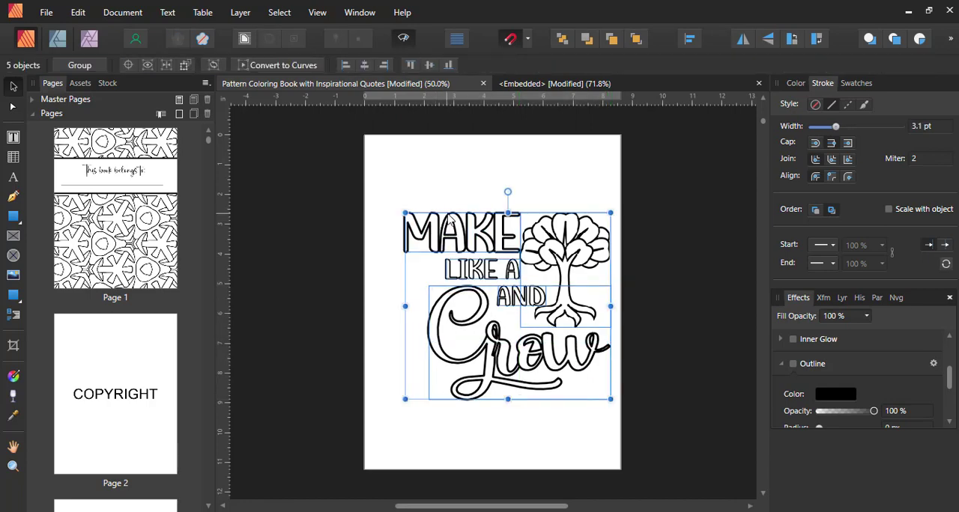
right_click(450, 221)
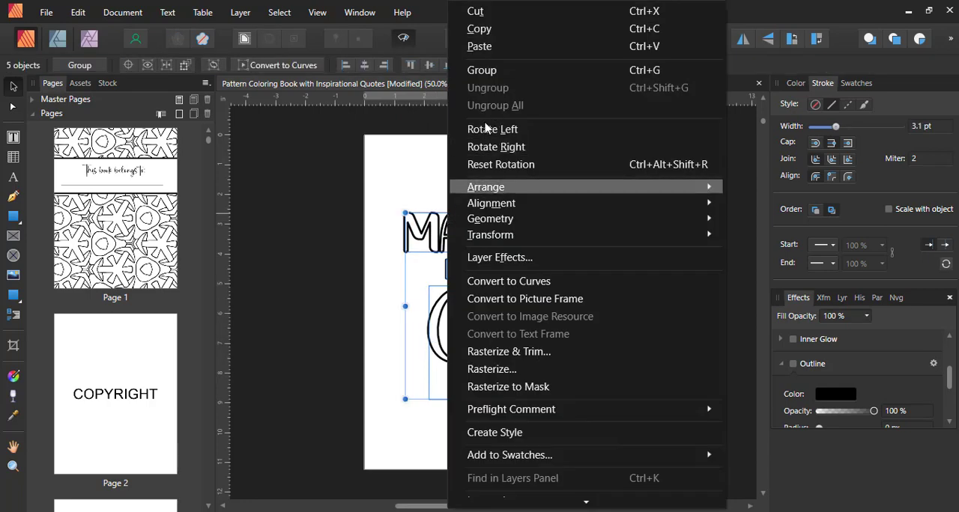
left_click(482, 72)
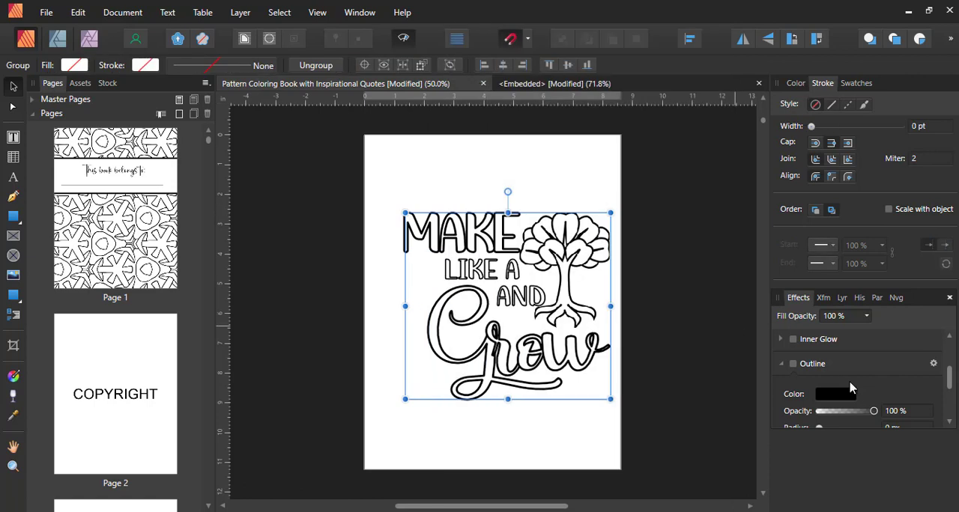
- Apply a black Outline effect with a 100 px radius to the quote group and center the group horizontally on the page
scroll(832, 427, "down", 2)
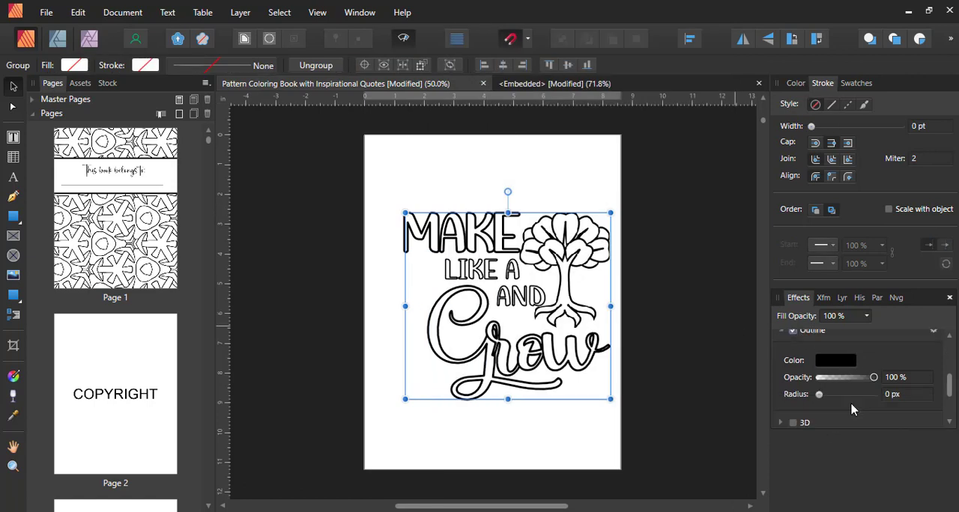
left_click_drag(819, 363, 896, 365)
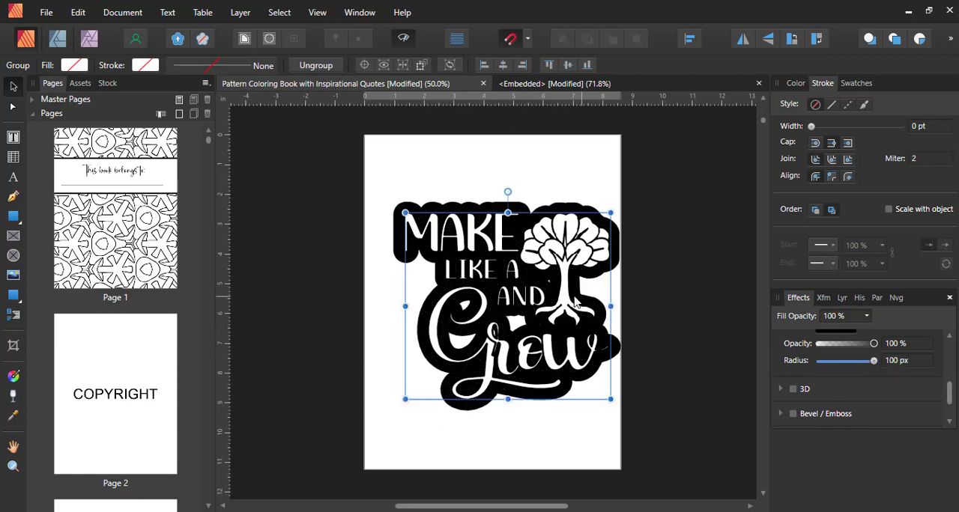
left_click_drag(588, 307, 573, 304)
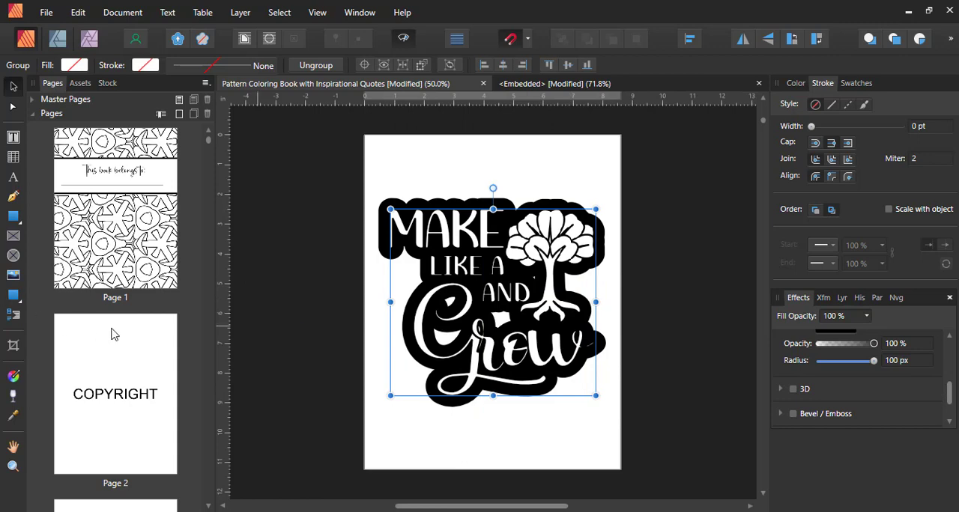
- Copy the outlined quote group onto the coloring pattern page that follows page 6
scroll(112, 334, "down", 6)
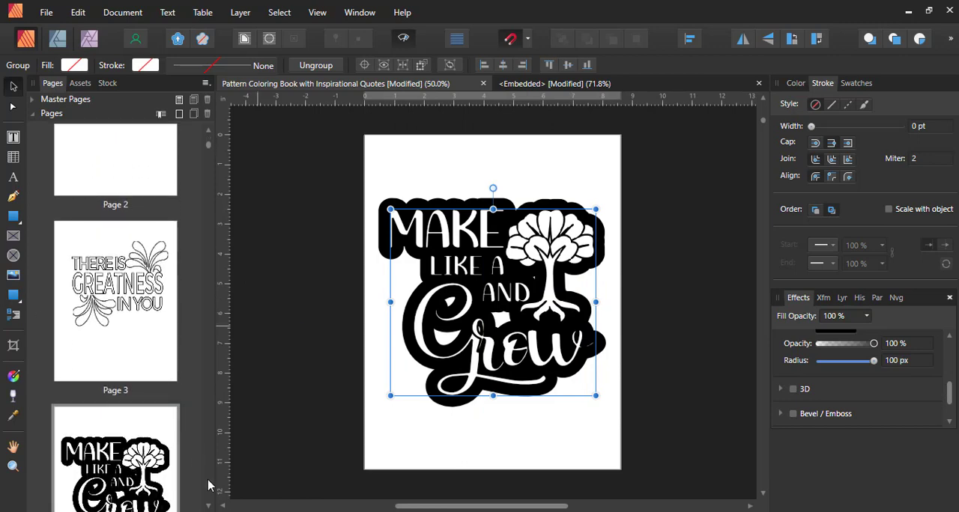
scroll(188, 457, "down", 7)
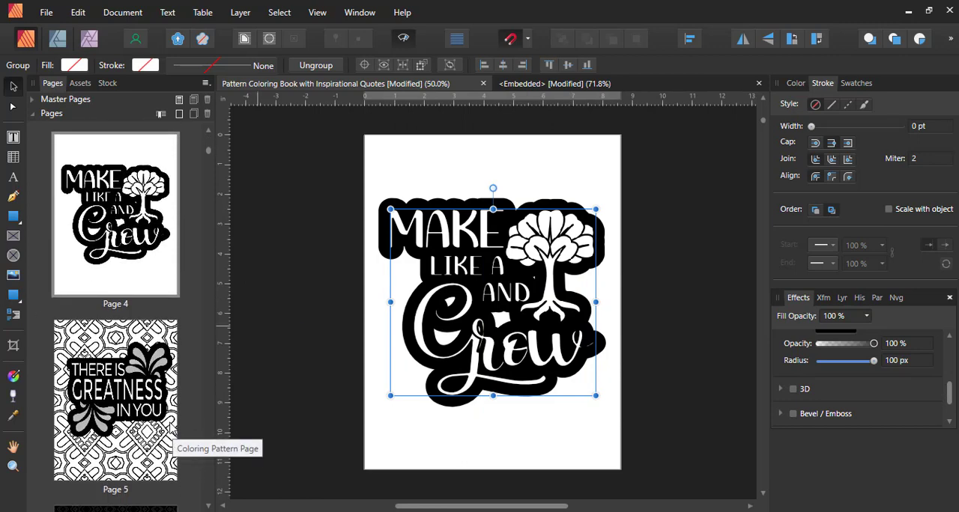
scroll(171, 429, "down", 7)
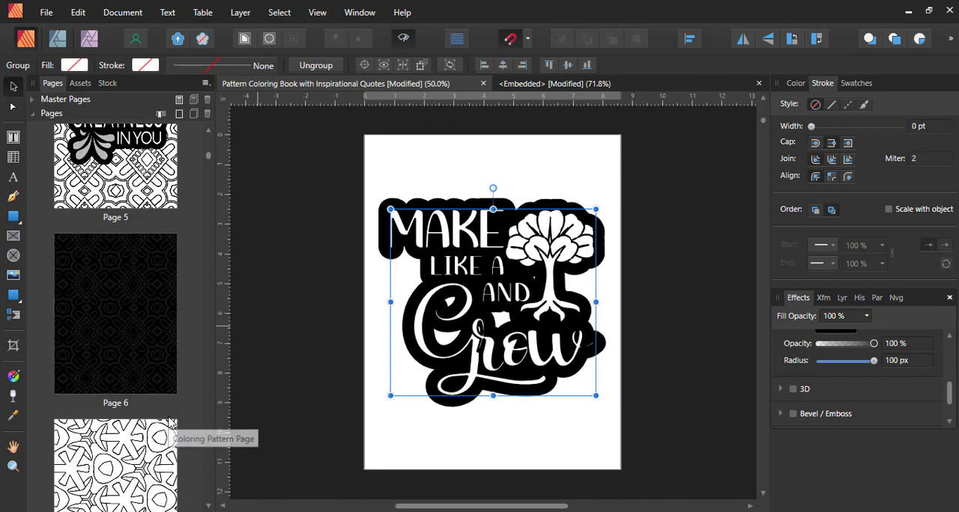
scroll(170, 426, "down", 2)
left_click(157, 421)
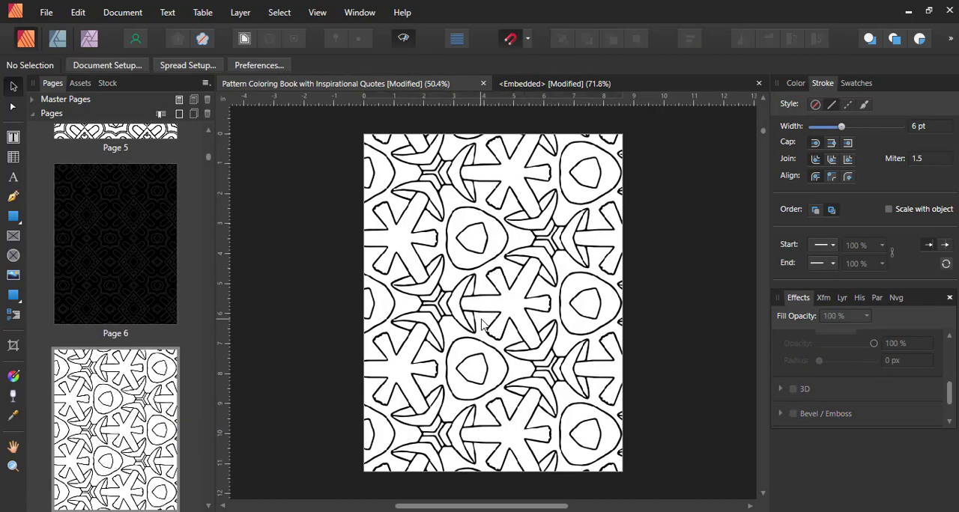
key("ctrl+v")
left_click(734, 219)
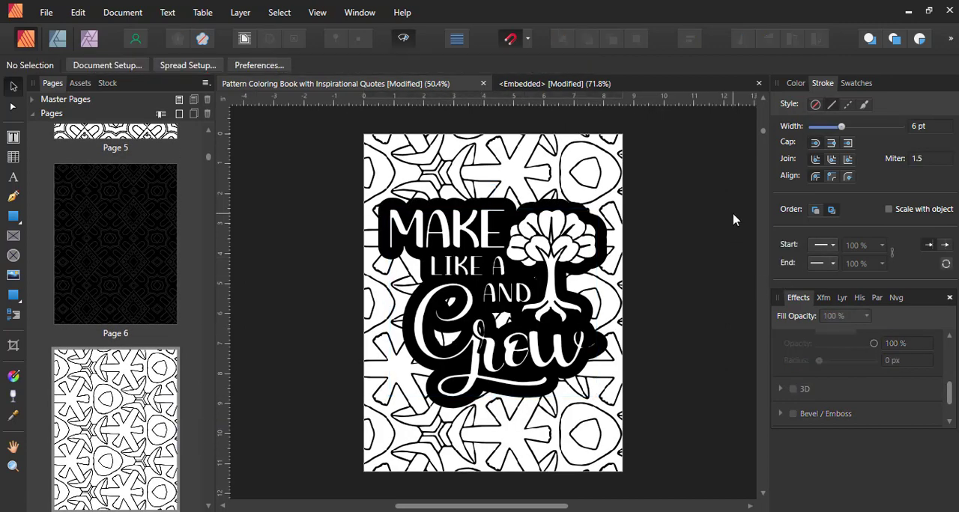
- Check the Outline effect's color on the pasted quote group, leaving it black, and deselect the group
left_click(576, 241)
scroll(833, 367, "up", 2)
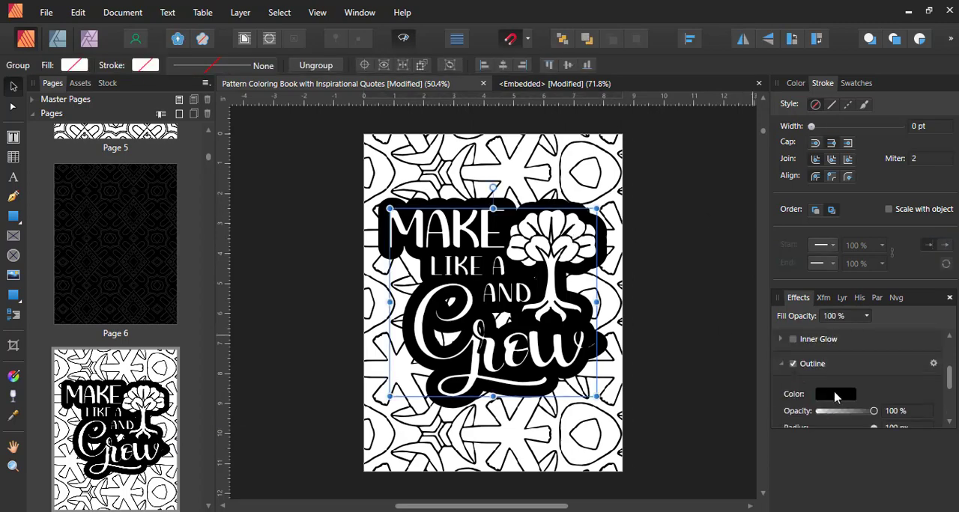
left_click(836, 395)
mouse_move(836, 293)
left_mouse_down()
mouse_move(786, 379)
mouse_move(762, 197)
left_mouse_up()
left_click(668, 177)
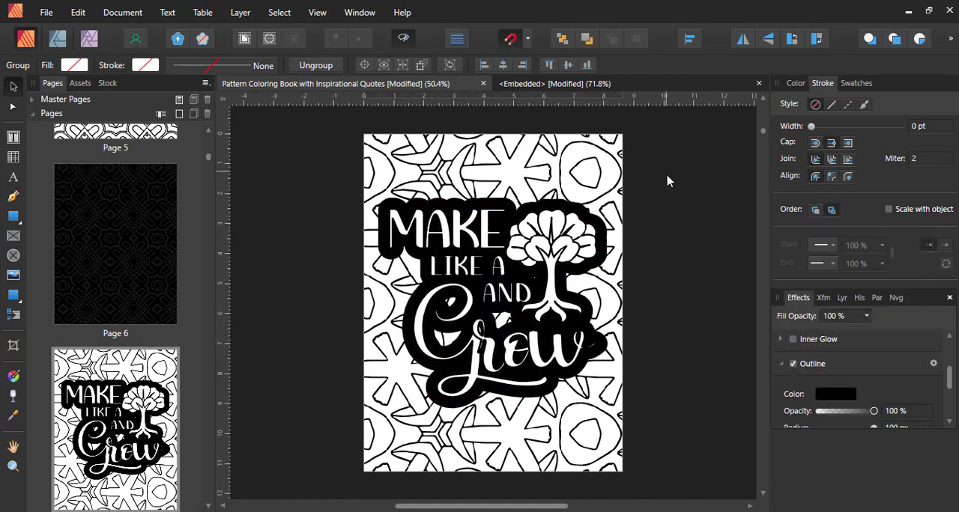
left_click(670, 181)
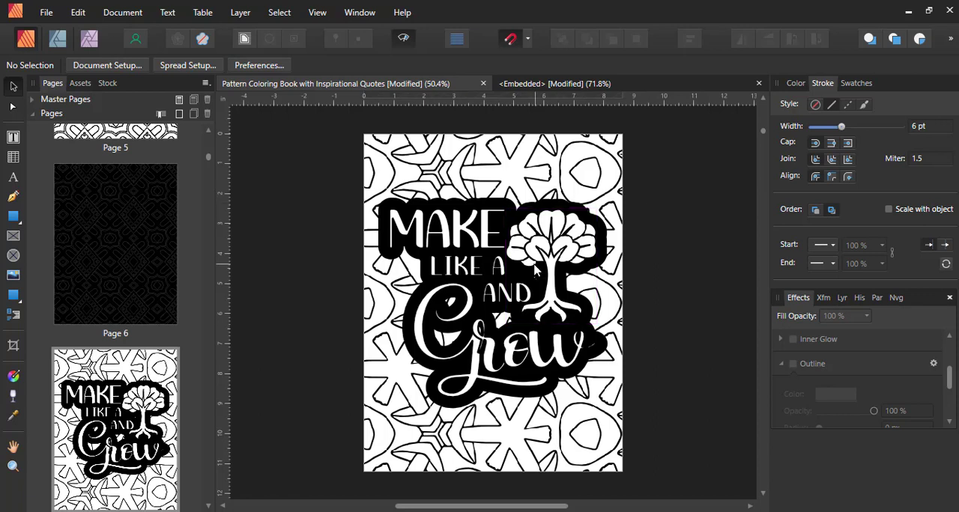
- Compare the "There is greatness in you" pattern page with the "Make like a and grow" pattern page
scroll(107, 388, "up", 4)
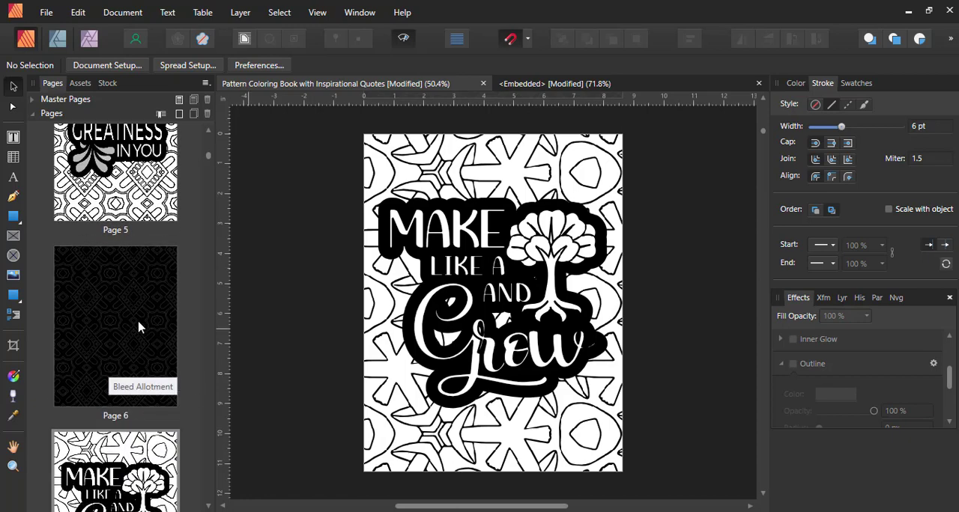
left_click(133, 293)
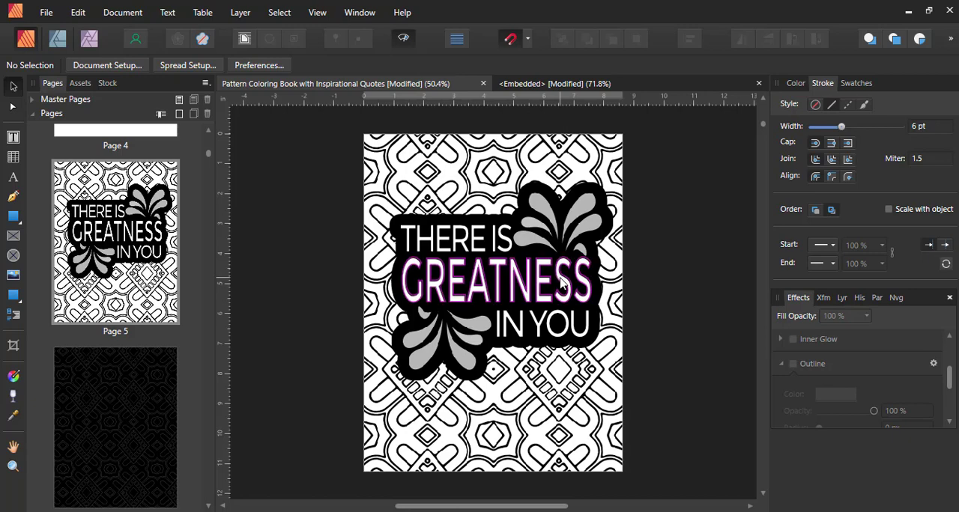
scroll(551, 322, "down", 10)
scroll(558, 352, "down", 4)
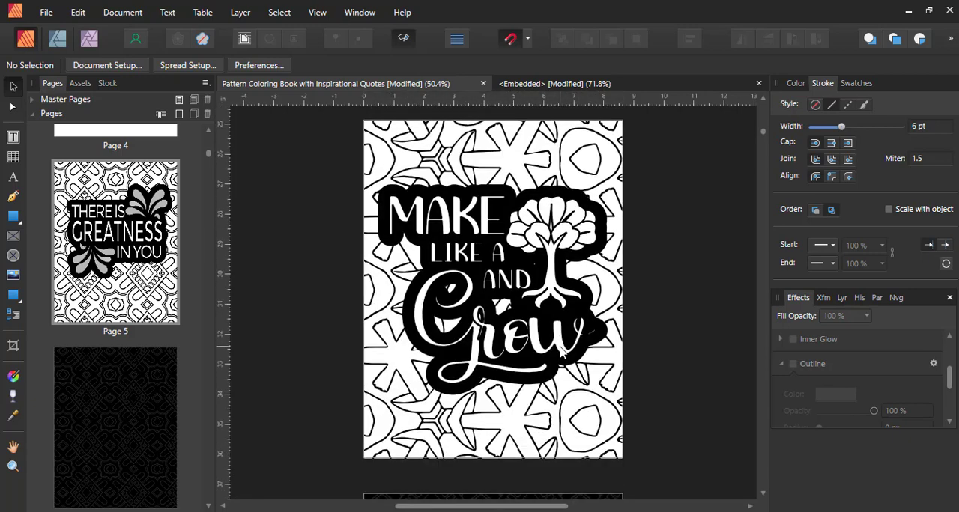
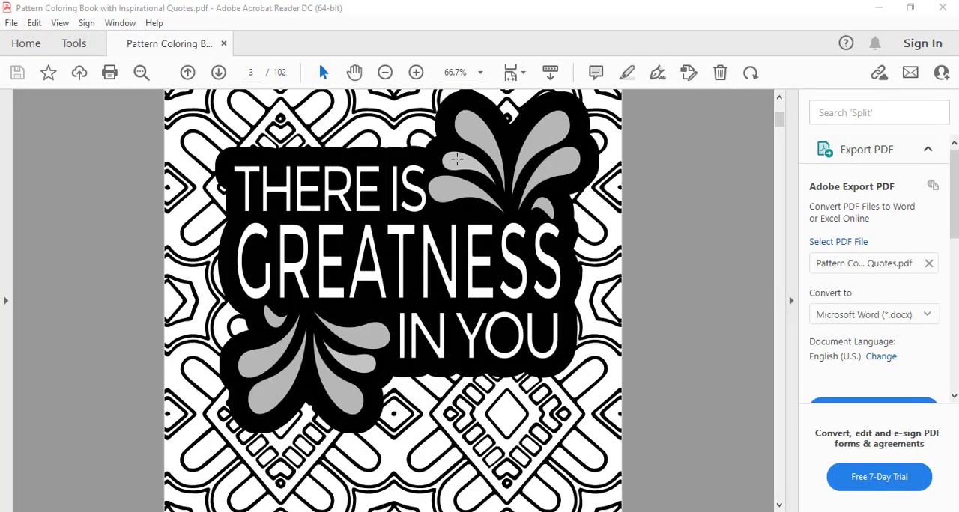
- View the "There is greatness in you" and "Make like a and grow" pages at 33.3% to examine each quote's placement on its whole page
left_click(385, 73)
left_click(385, 73)
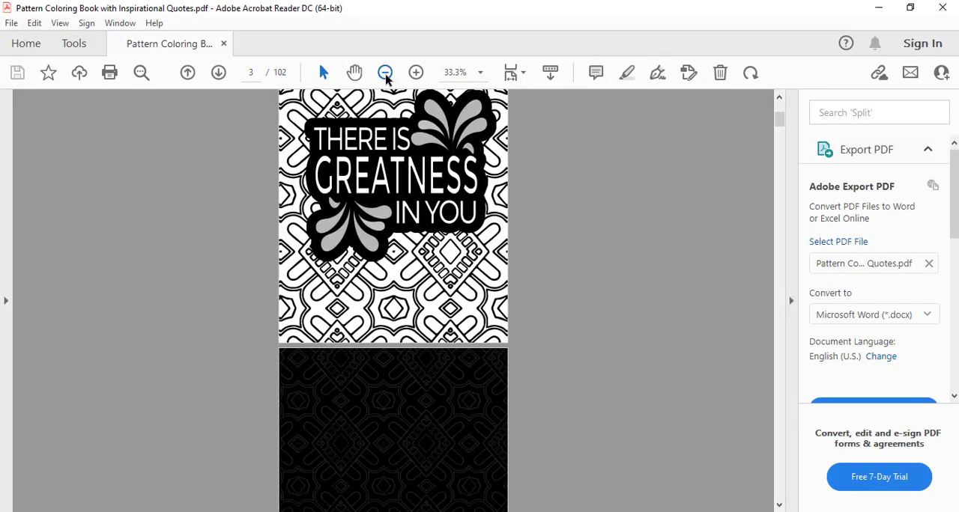
scroll(581, 232, "up", 3)
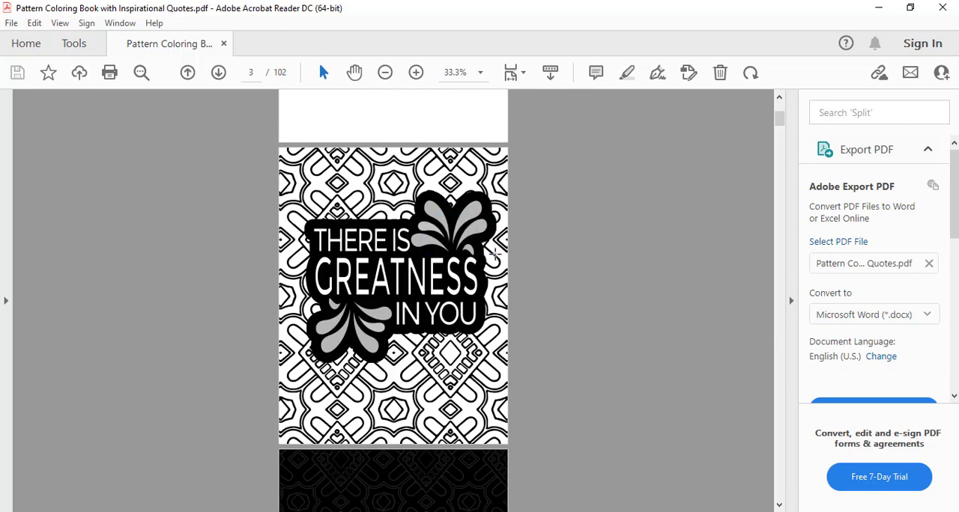
left_click(422, 213)
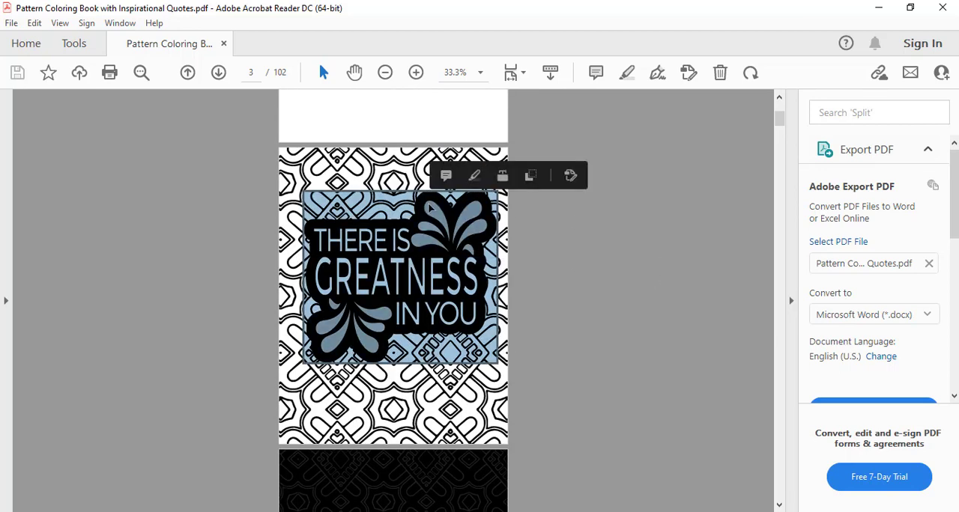
scroll(526, 264, "down", 20)
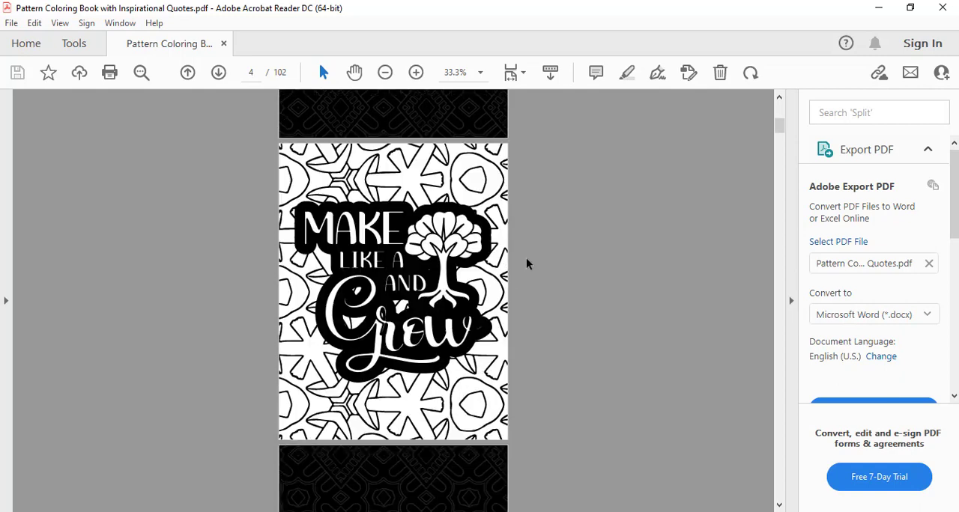
scroll(385, 201, "up", 5)
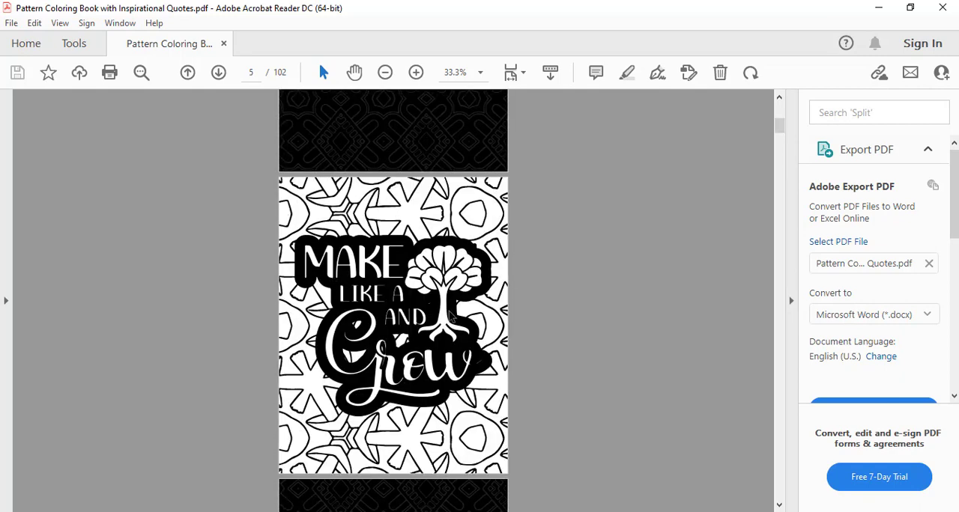
- Examine the "Make like a and grow" quote on page 5 at 66.7%, along with the dark pattern pages before and after it
left_click(386, 72)
left_click(386, 72)
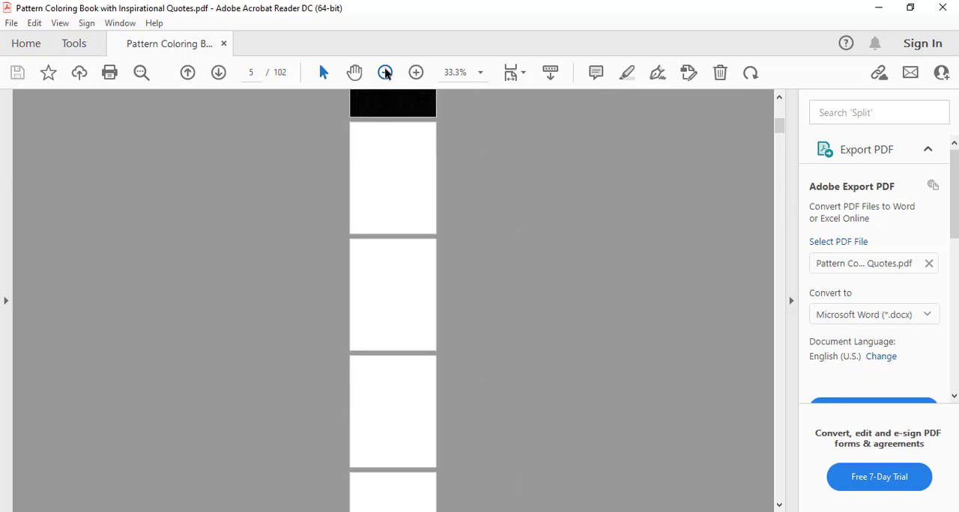
left_click(387, 72)
left_click(387, 72)
left_click(415, 72)
left_click(416, 72)
left_click(416, 72)
left_click(416, 72)
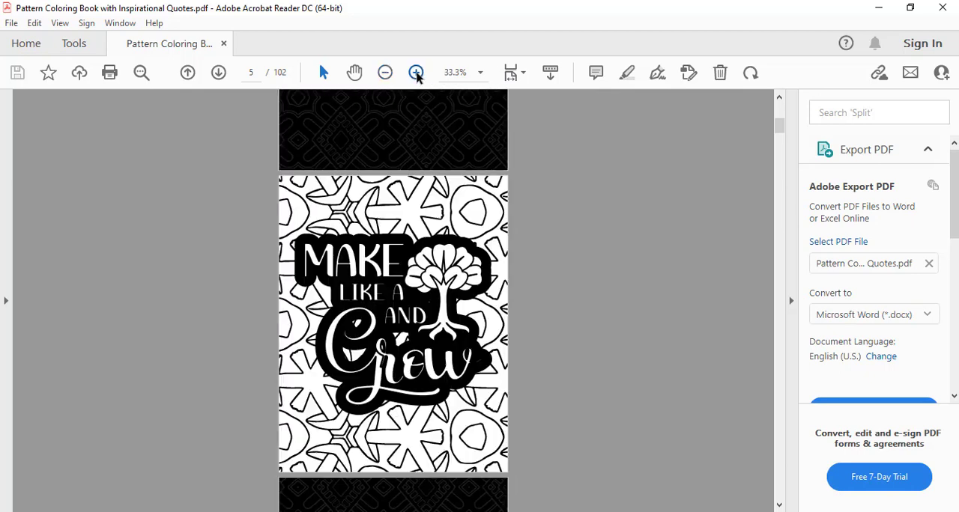
left_click(417, 73)
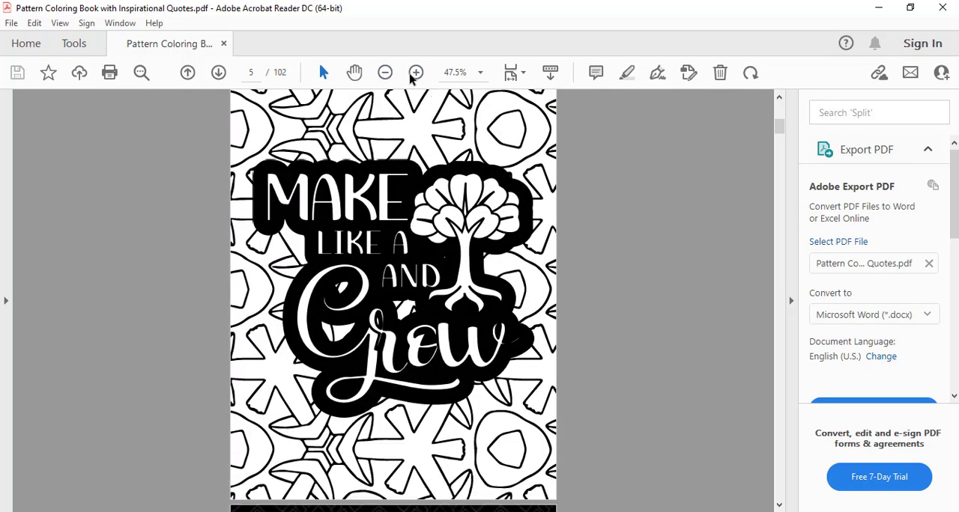
left_click(416, 72)
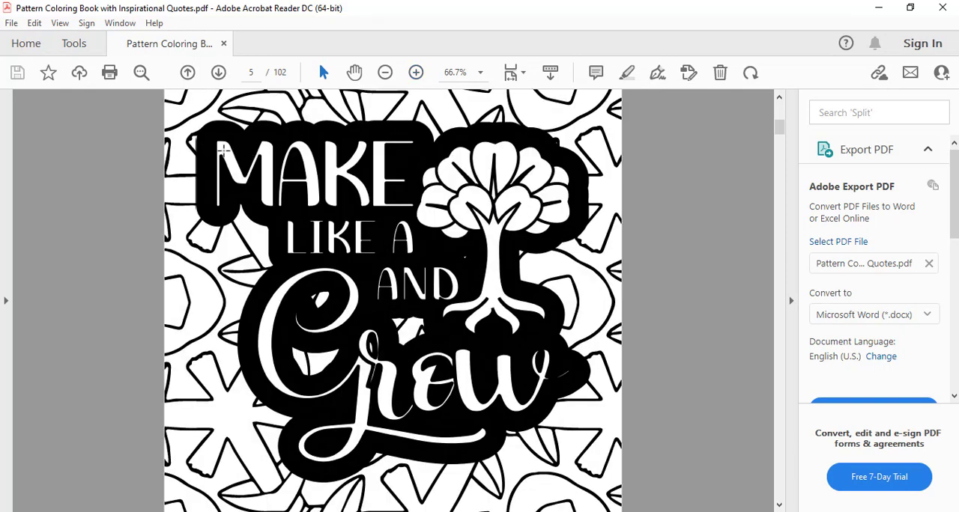
left_click_drag(280, 179, 592, 435)
scroll(753, 403, "down", 6)
left_click(753, 401)
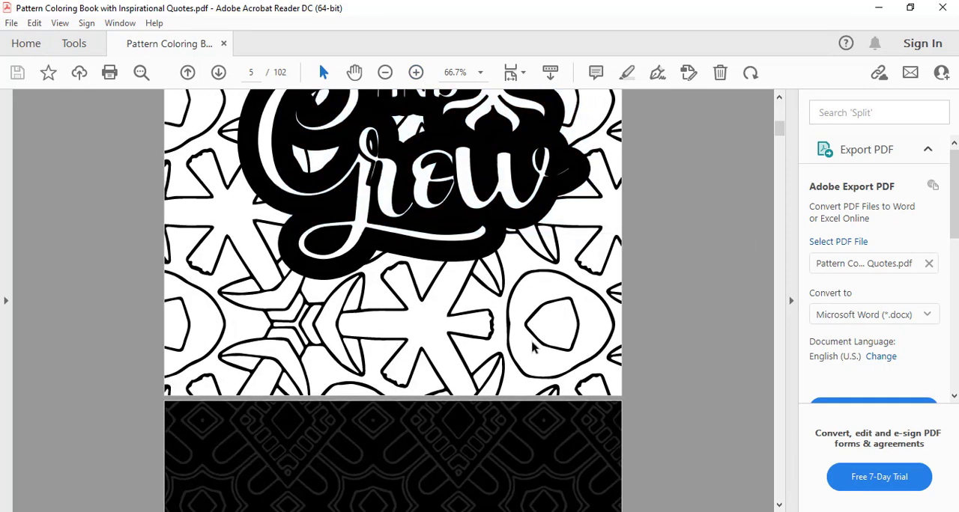
scroll(531, 343, "up", 5)
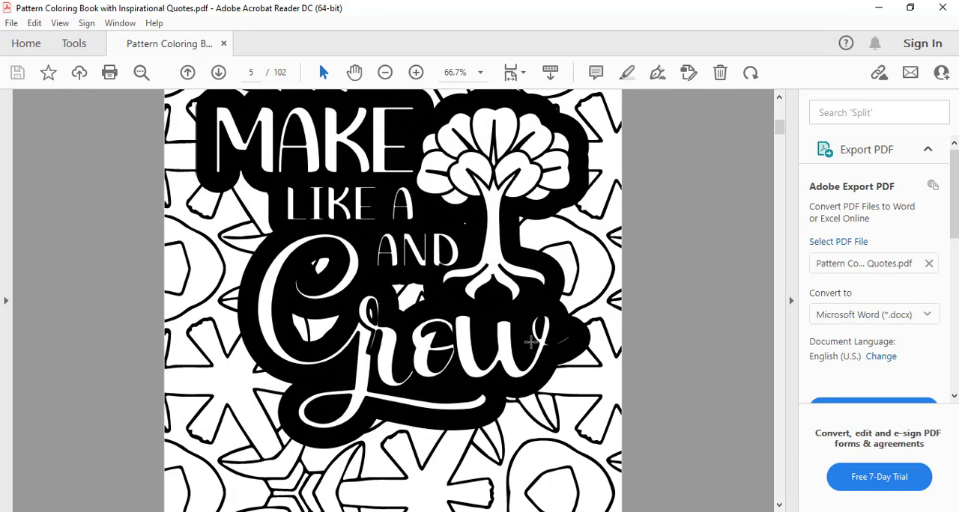
scroll(531, 343, "up", 15)
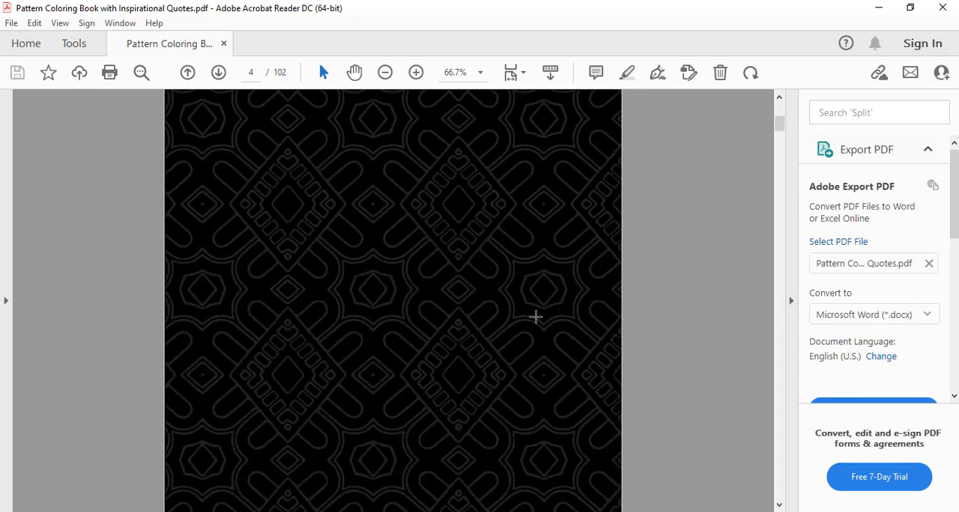
scroll(535, 315, "down", 15)
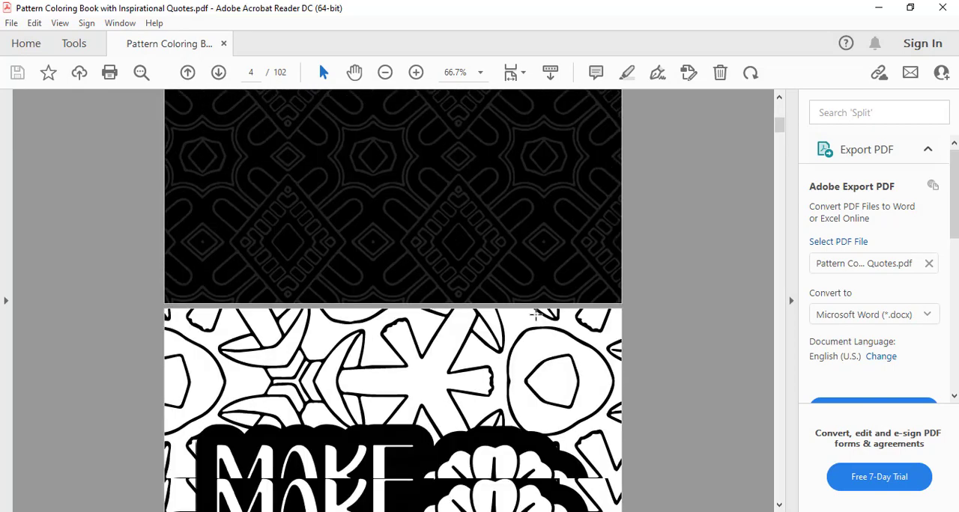
scroll(615, 347, "up", 2)
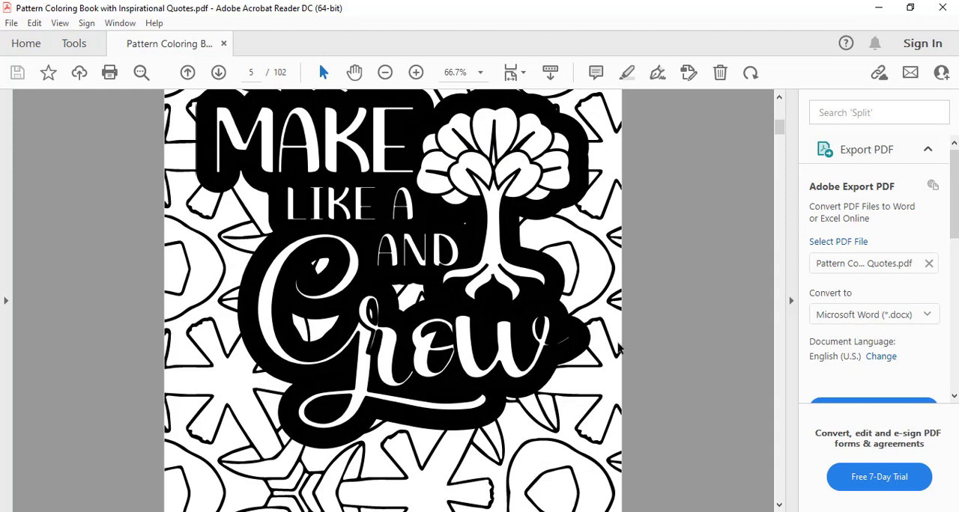